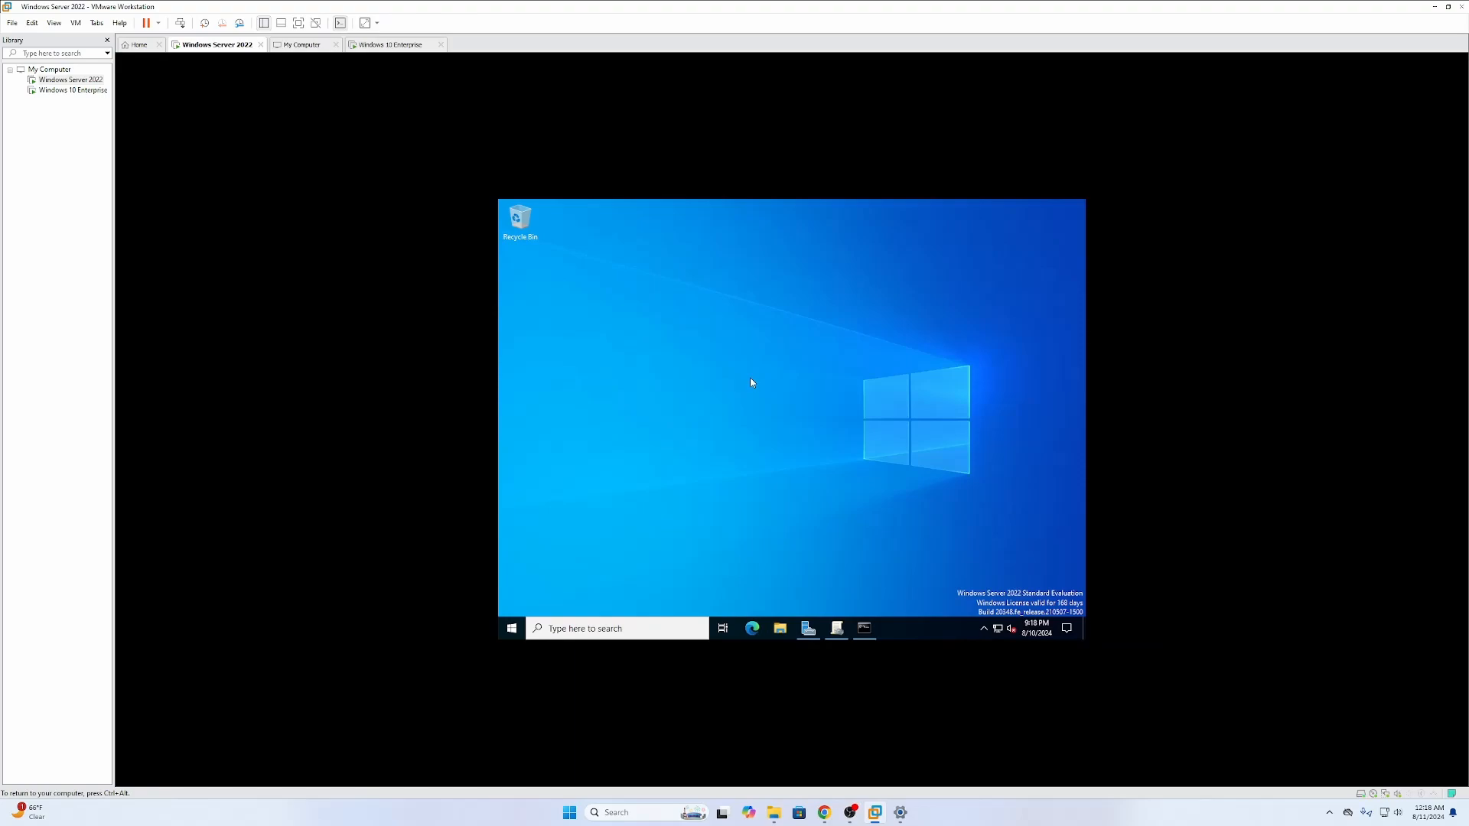
Step: Create a new folder named SHARED at the root of Local Disk (C:)
left_click(780, 627)
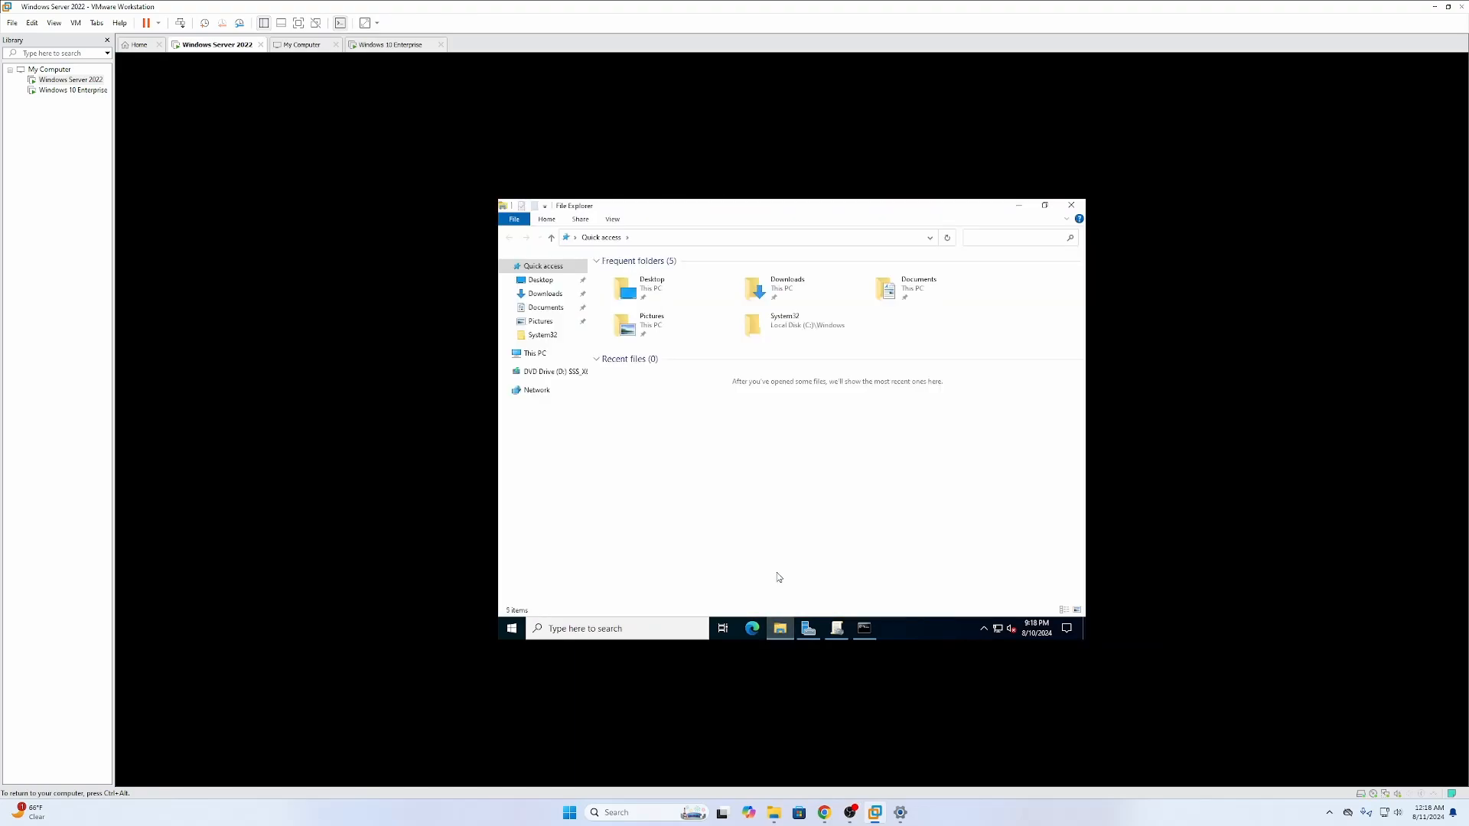
left_click(544, 356)
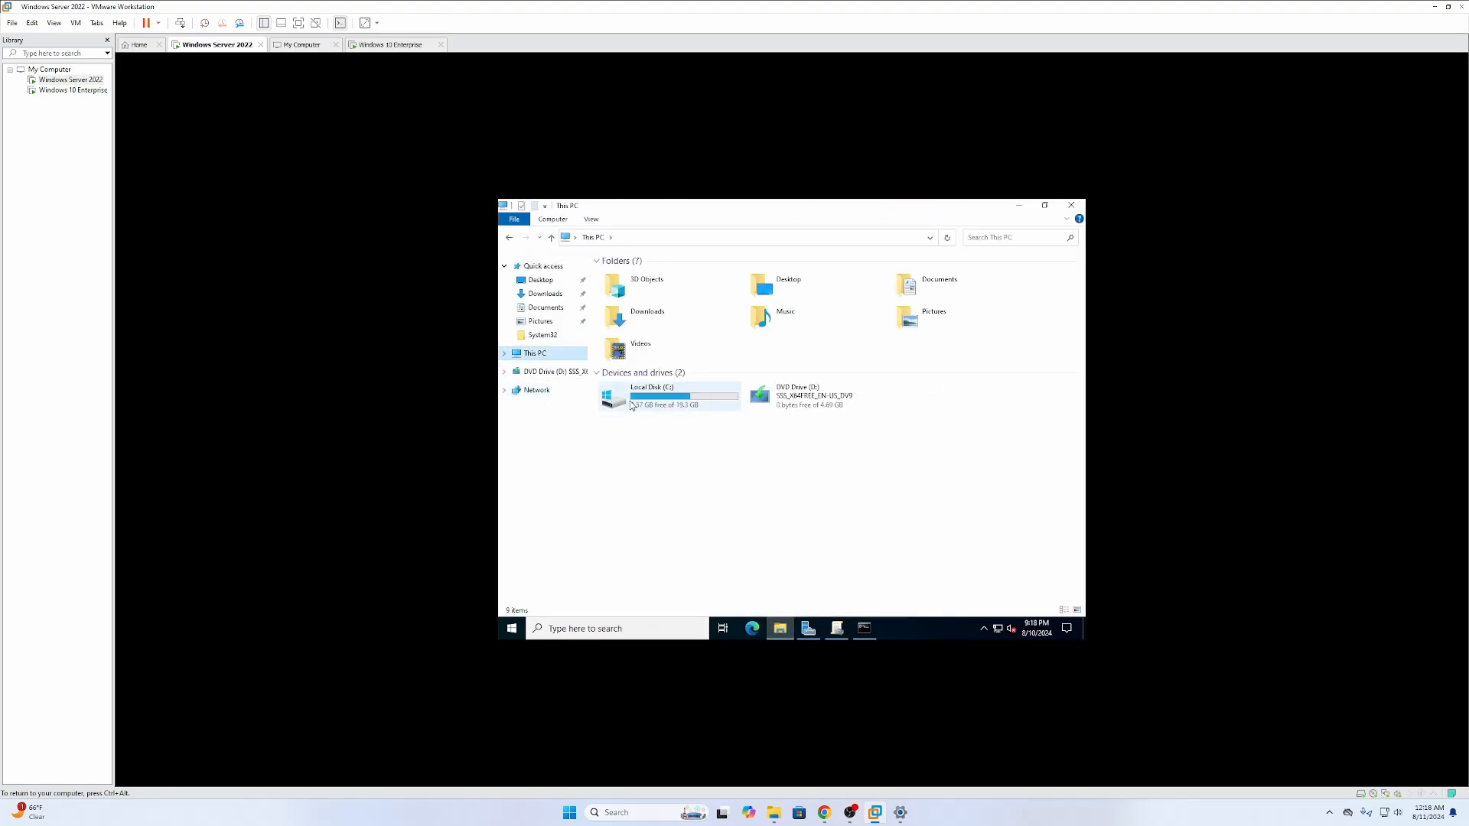
double_click(632, 398)
right_click(647, 395)
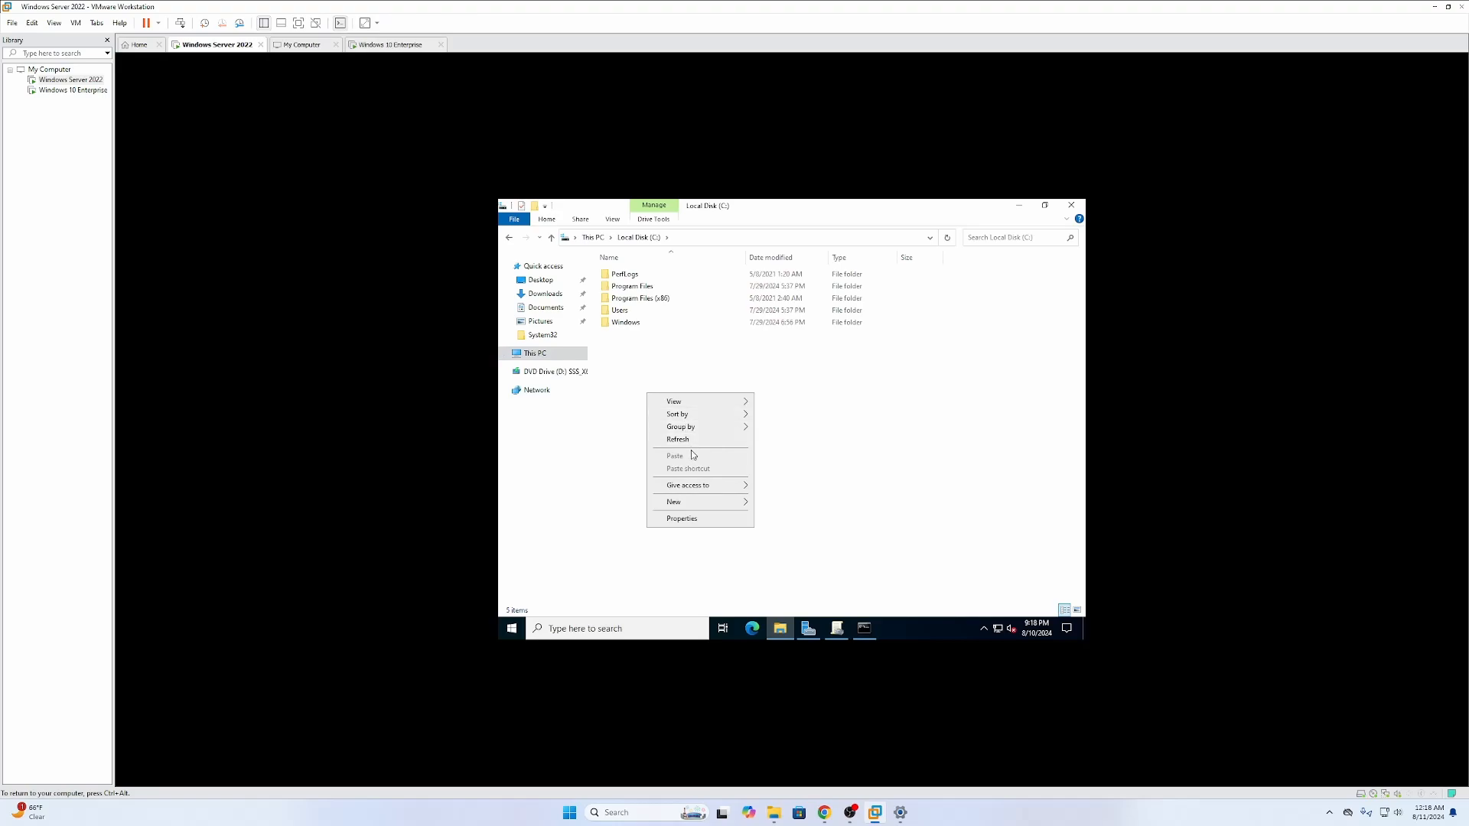
mouse_move(690, 505)
left_click(769, 504)
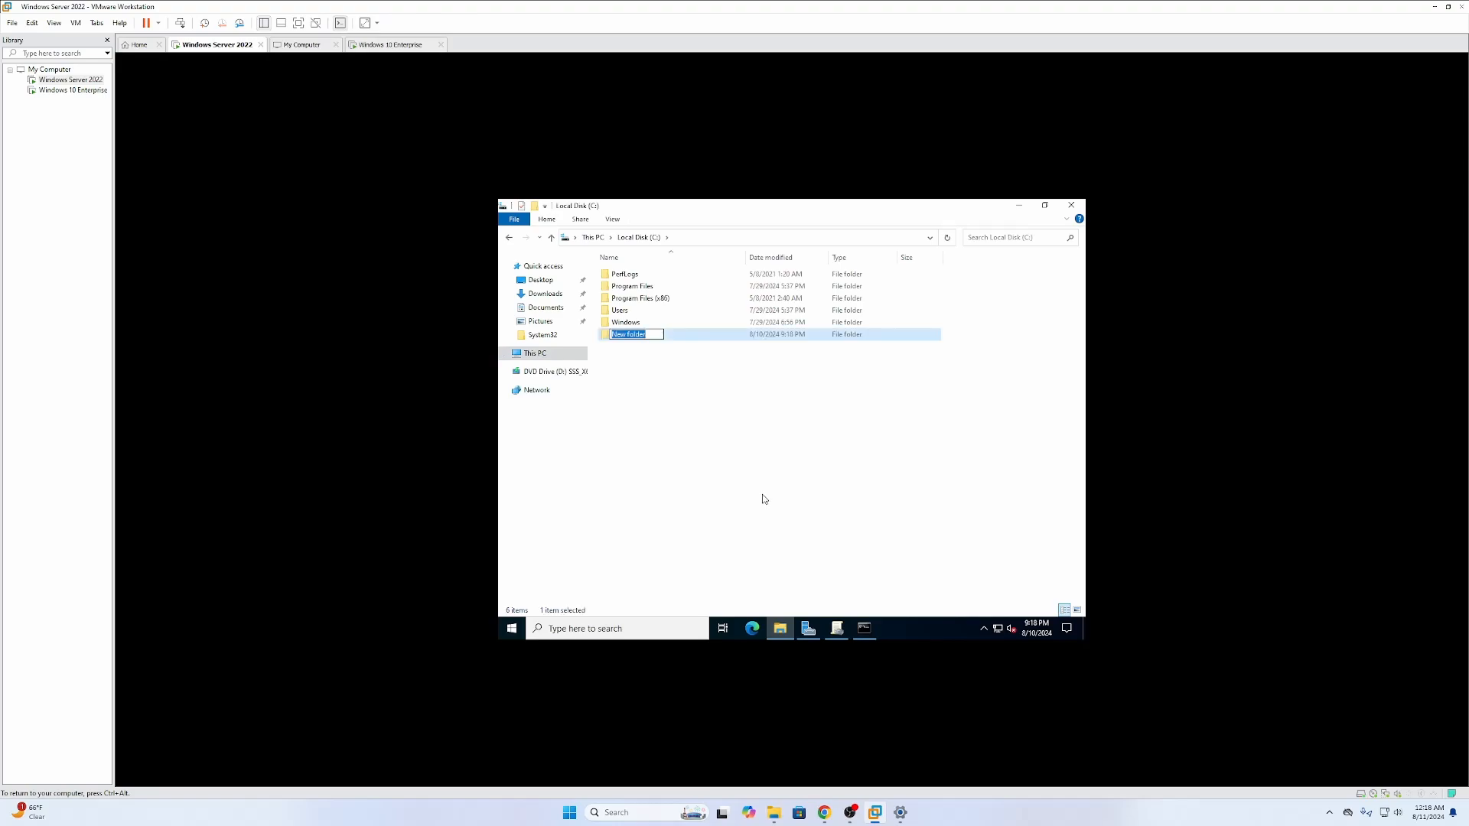
key("BackSpace")
type("Sha")
key("BackSpace")
key("BackSpace")
type("HAR")
key("Return")
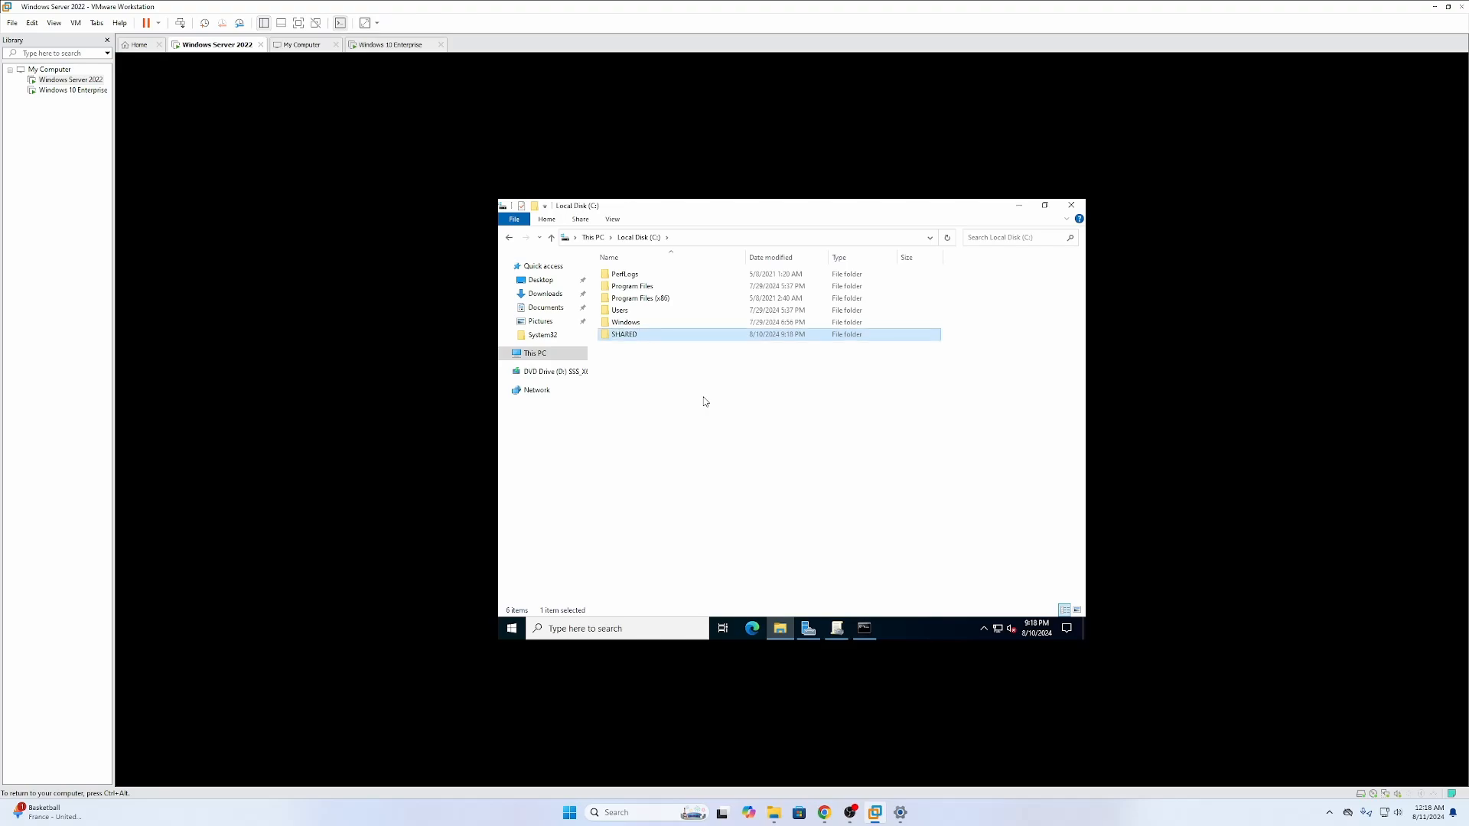
Step: Enable sharing of the SHARED folder through its Advanced Sharing properties
right_click(626, 335)
left_click(661, 527)
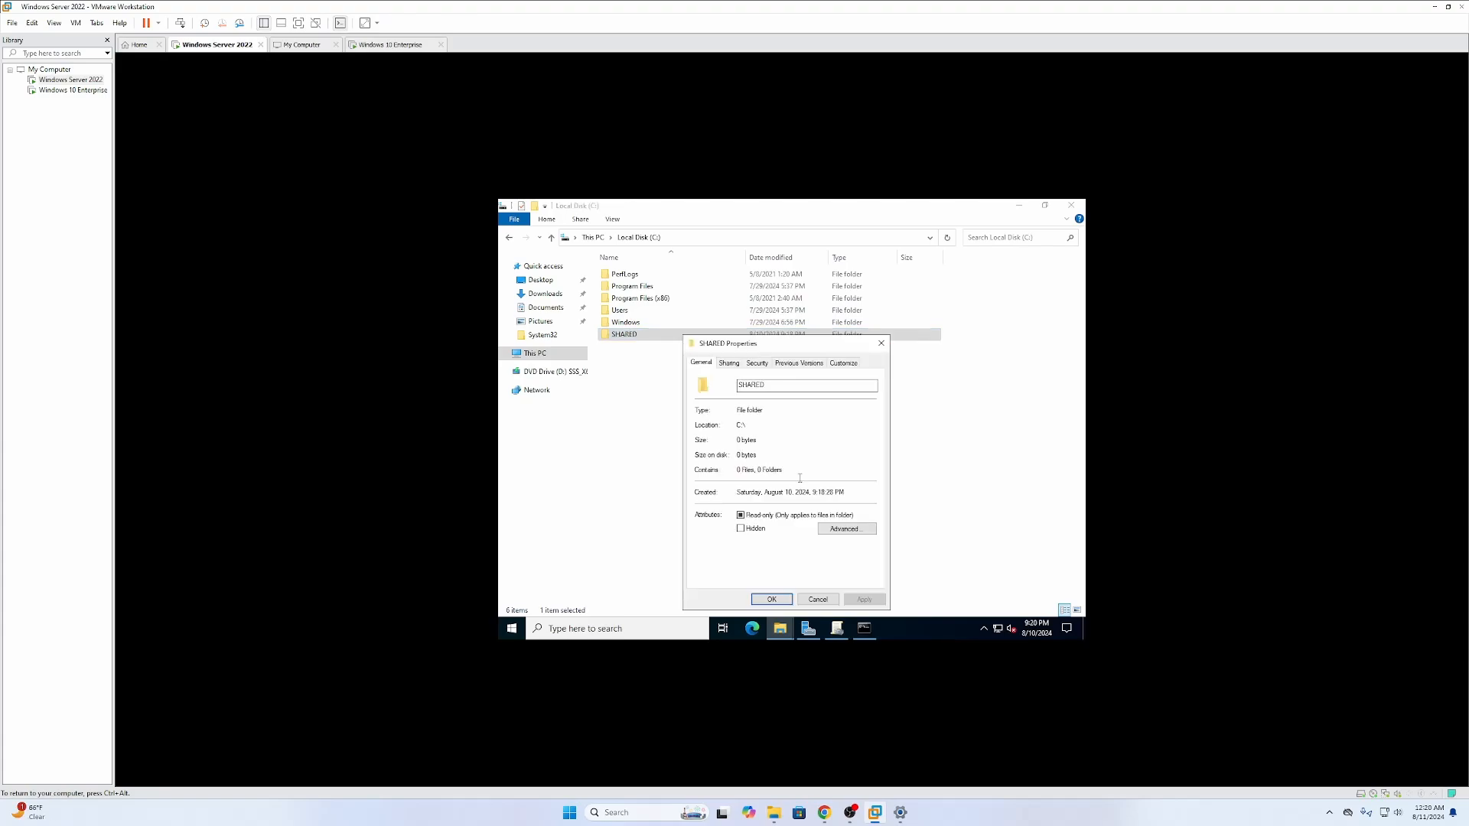
left_click(729, 364)
left_click(730, 501)
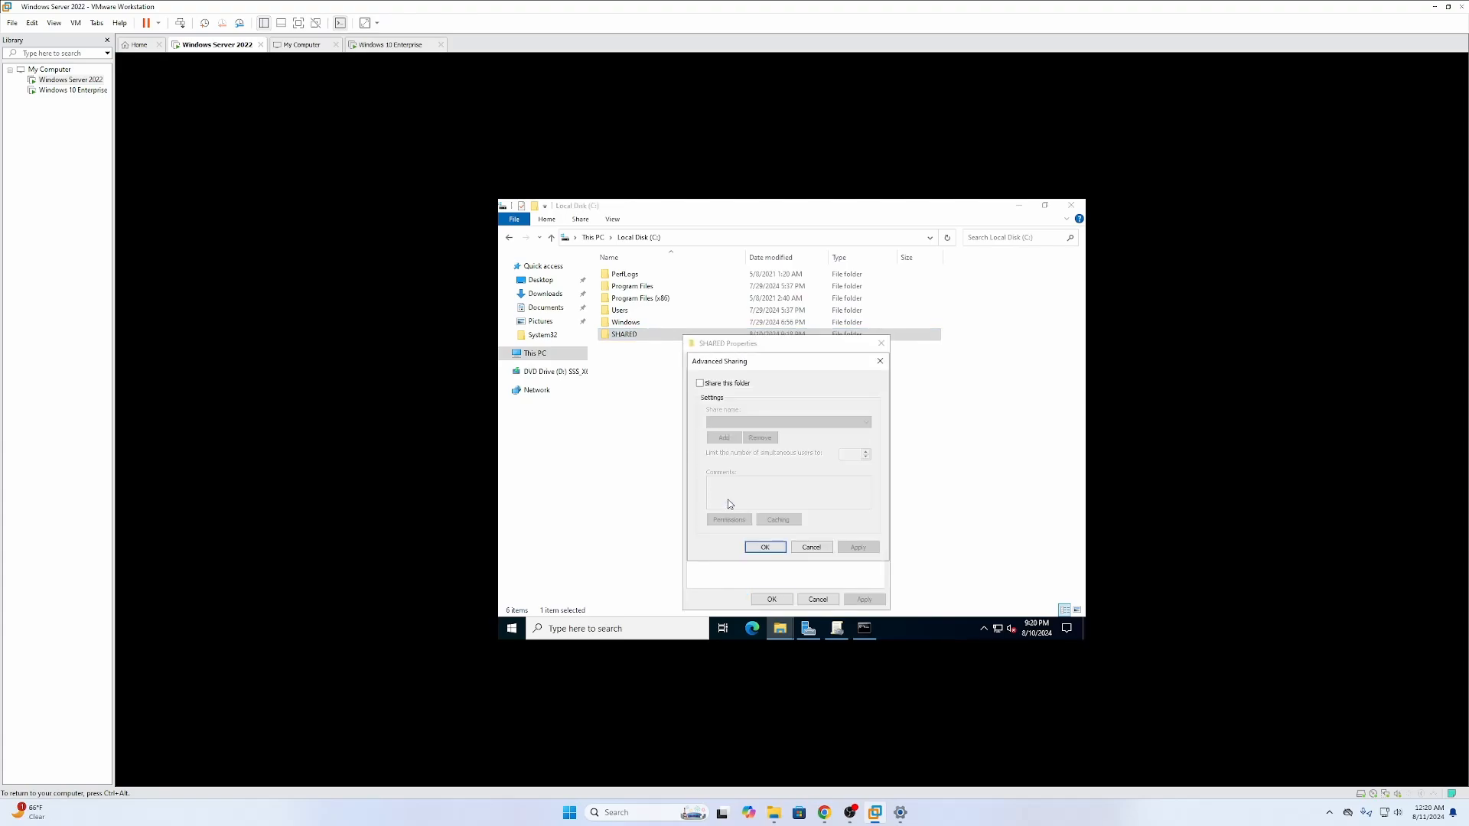
left_click(701, 384)
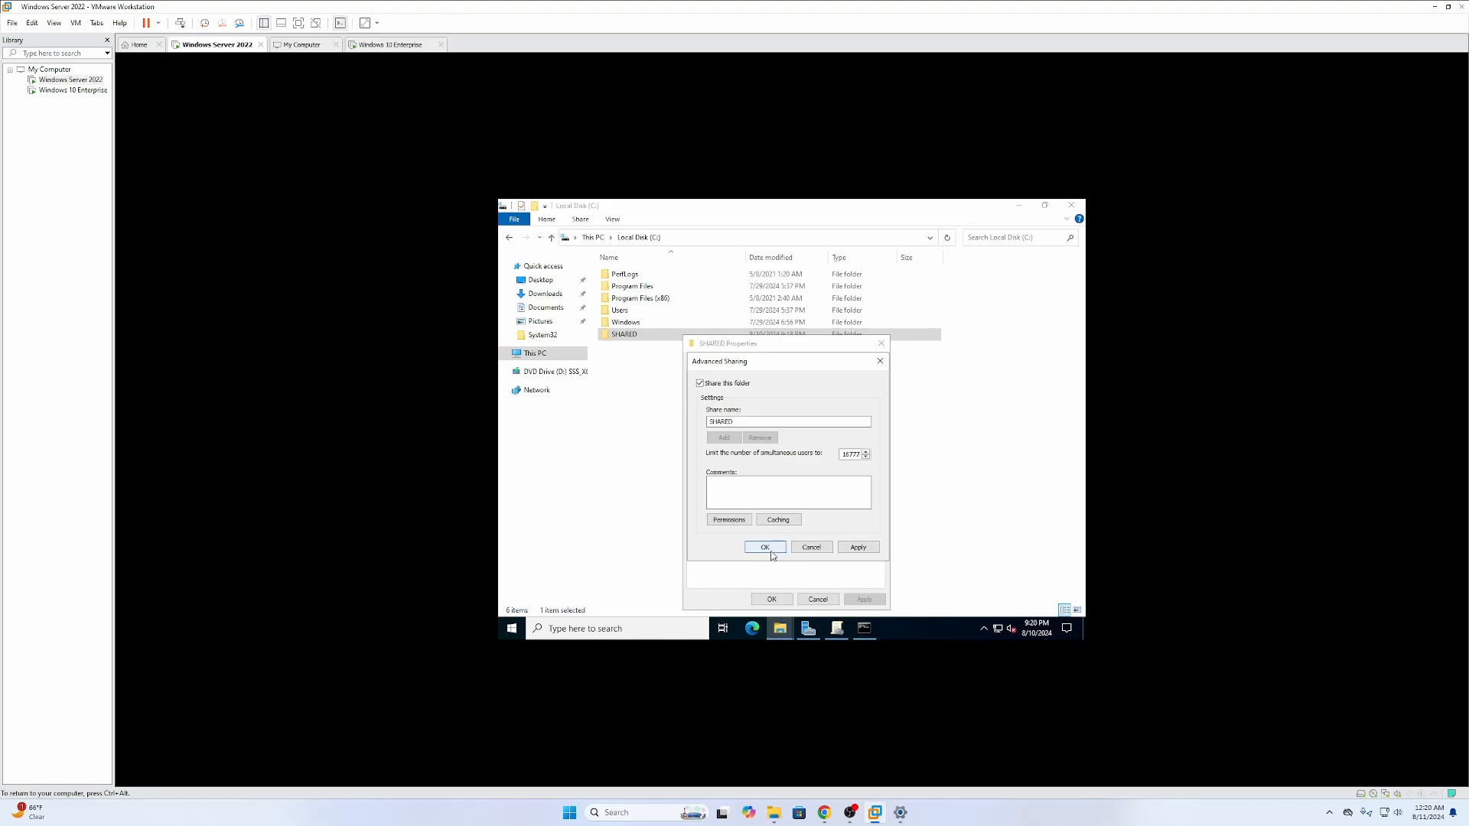
Step: Add the Domain Users group to the SHARED folder's share permissions with default access and apply the sharing settings
left_click(727, 522)
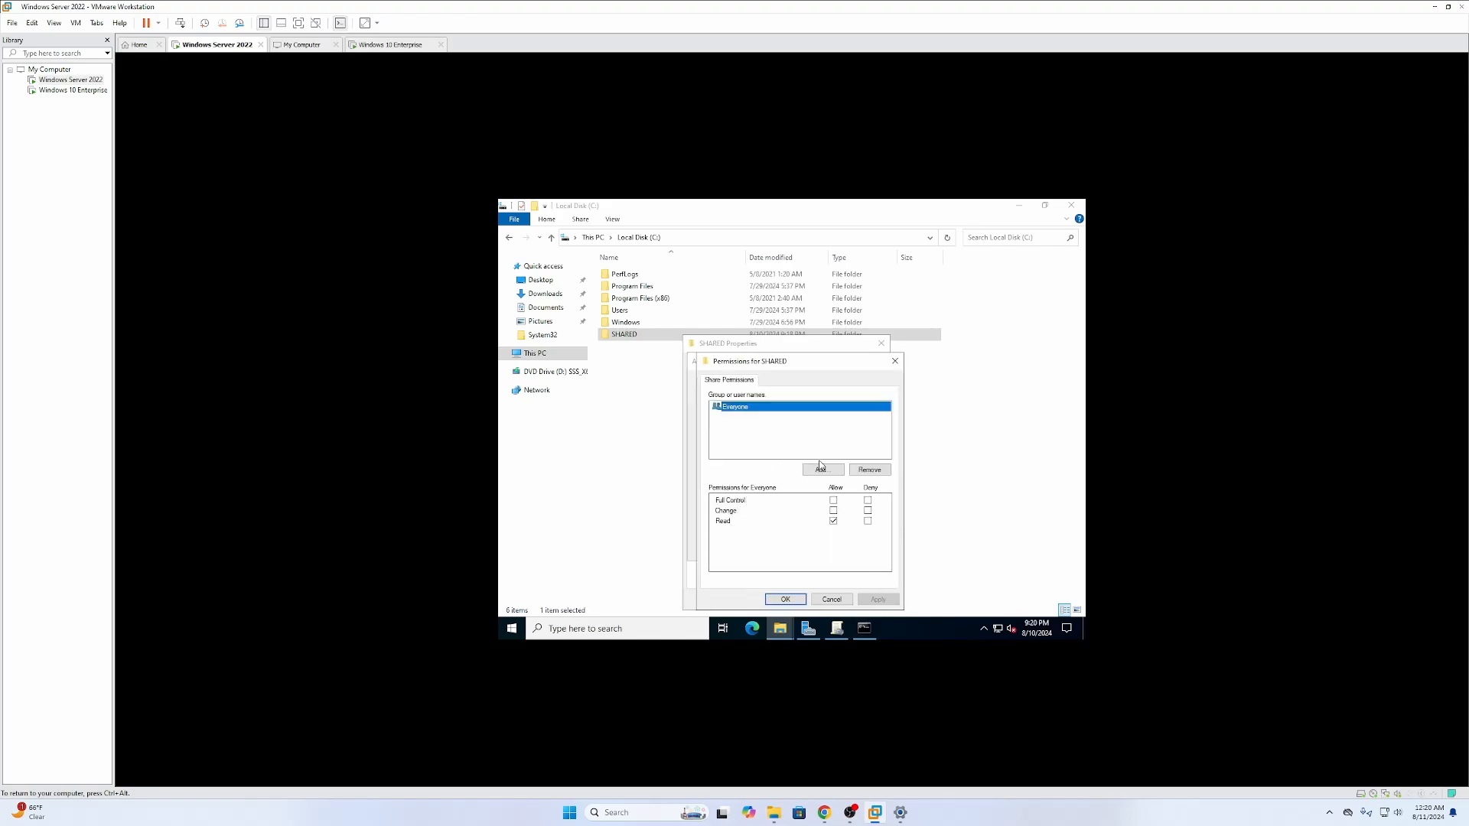
left_click(820, 468)
type("Domain")
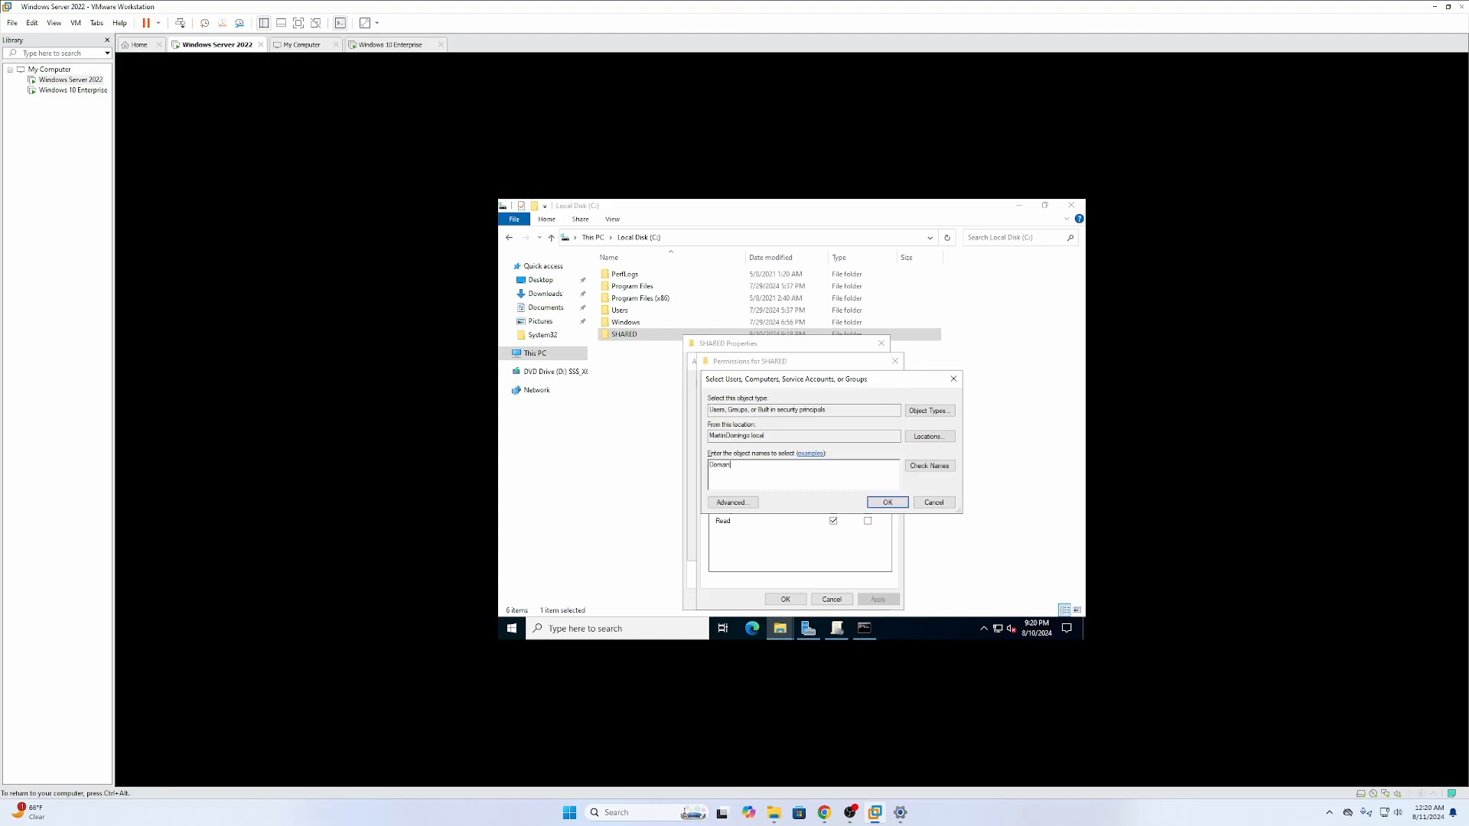
left_click(938, 468)
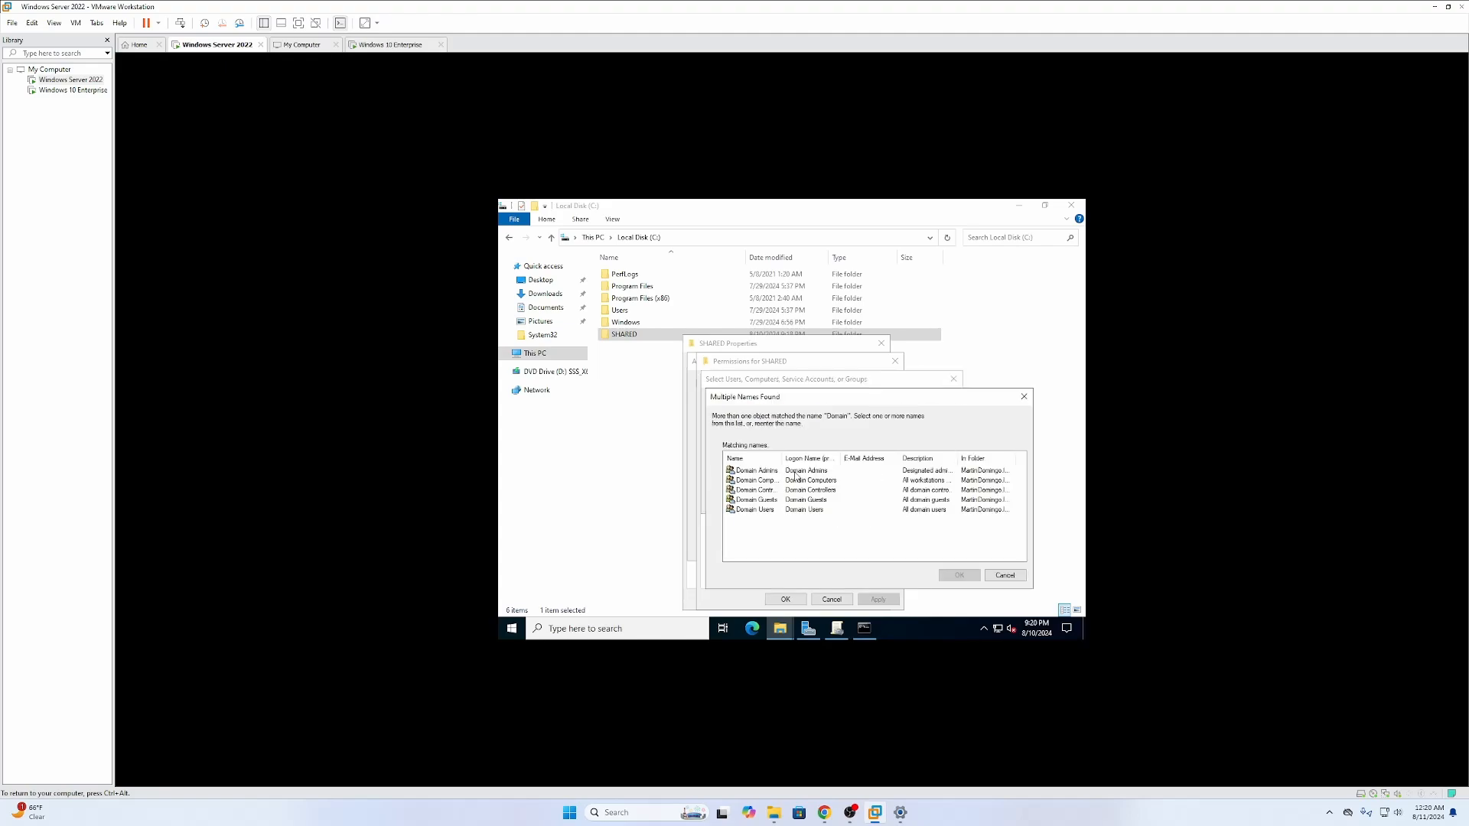
left_click(755, 510)
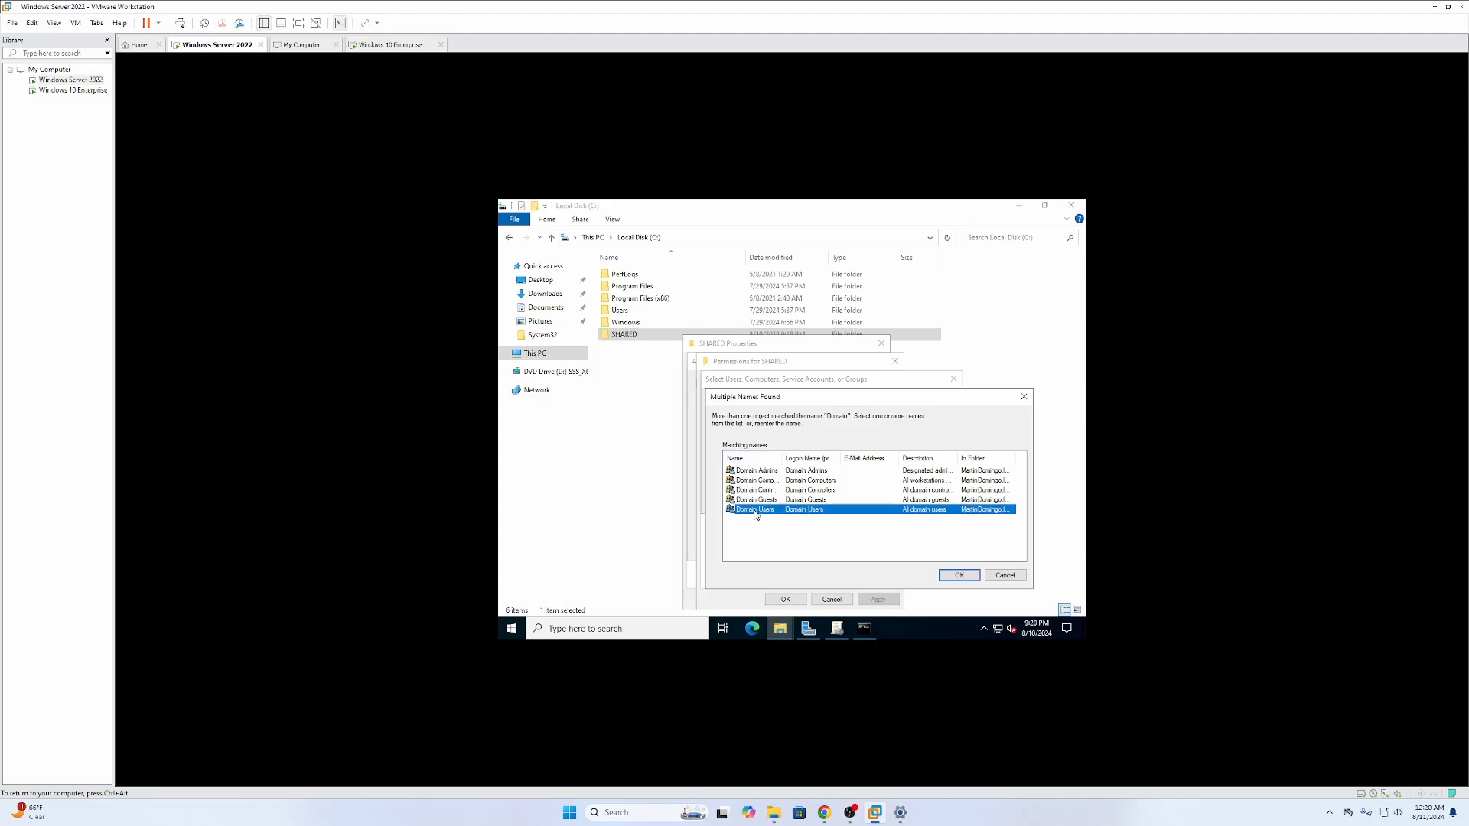
left_click(966, 575)
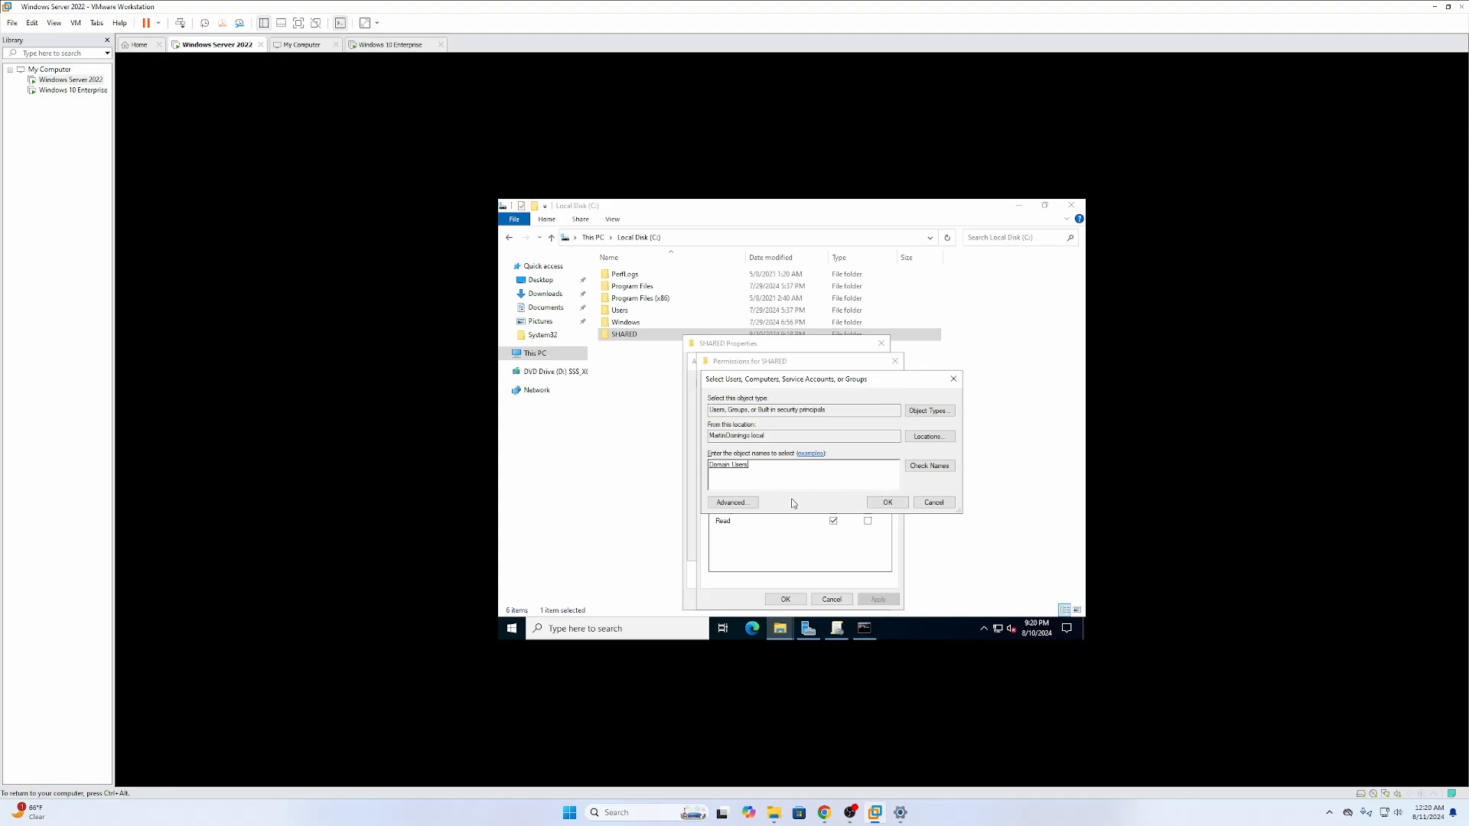
left_click(888, 503)
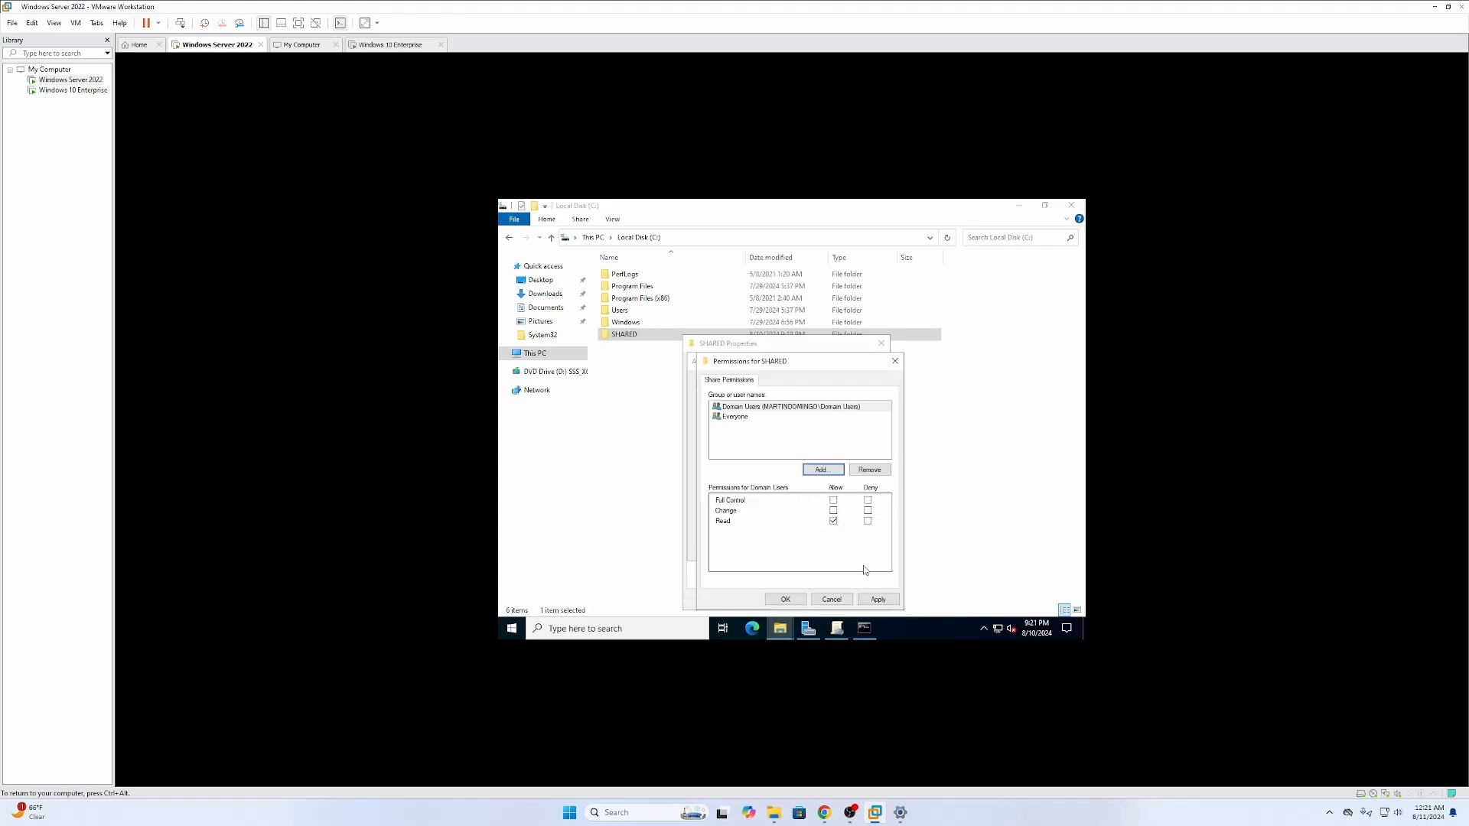
left_click(880, 600)
left_click(787, 600)
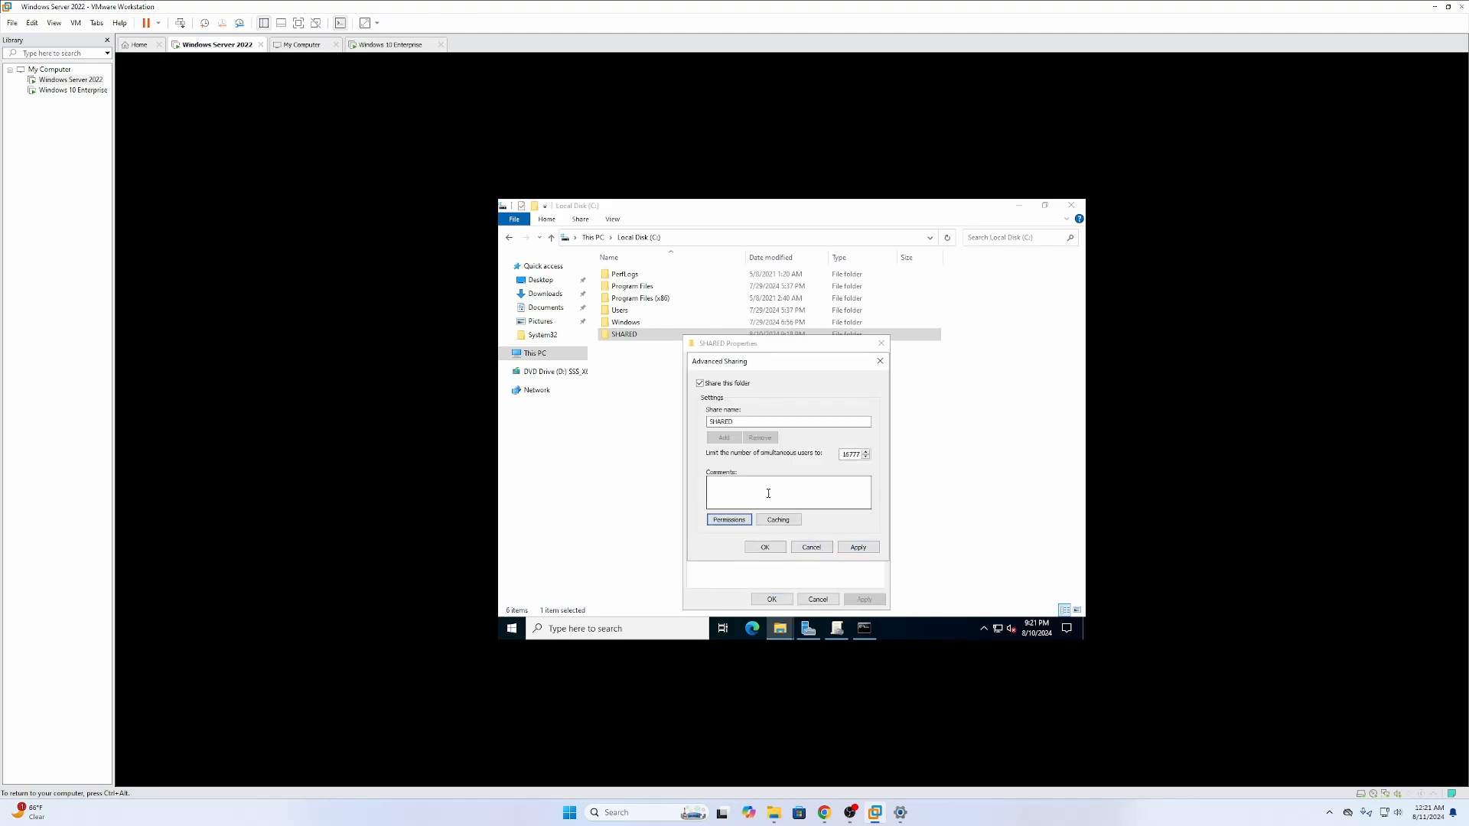
left_click(857, 548)
left_click(781, 547)
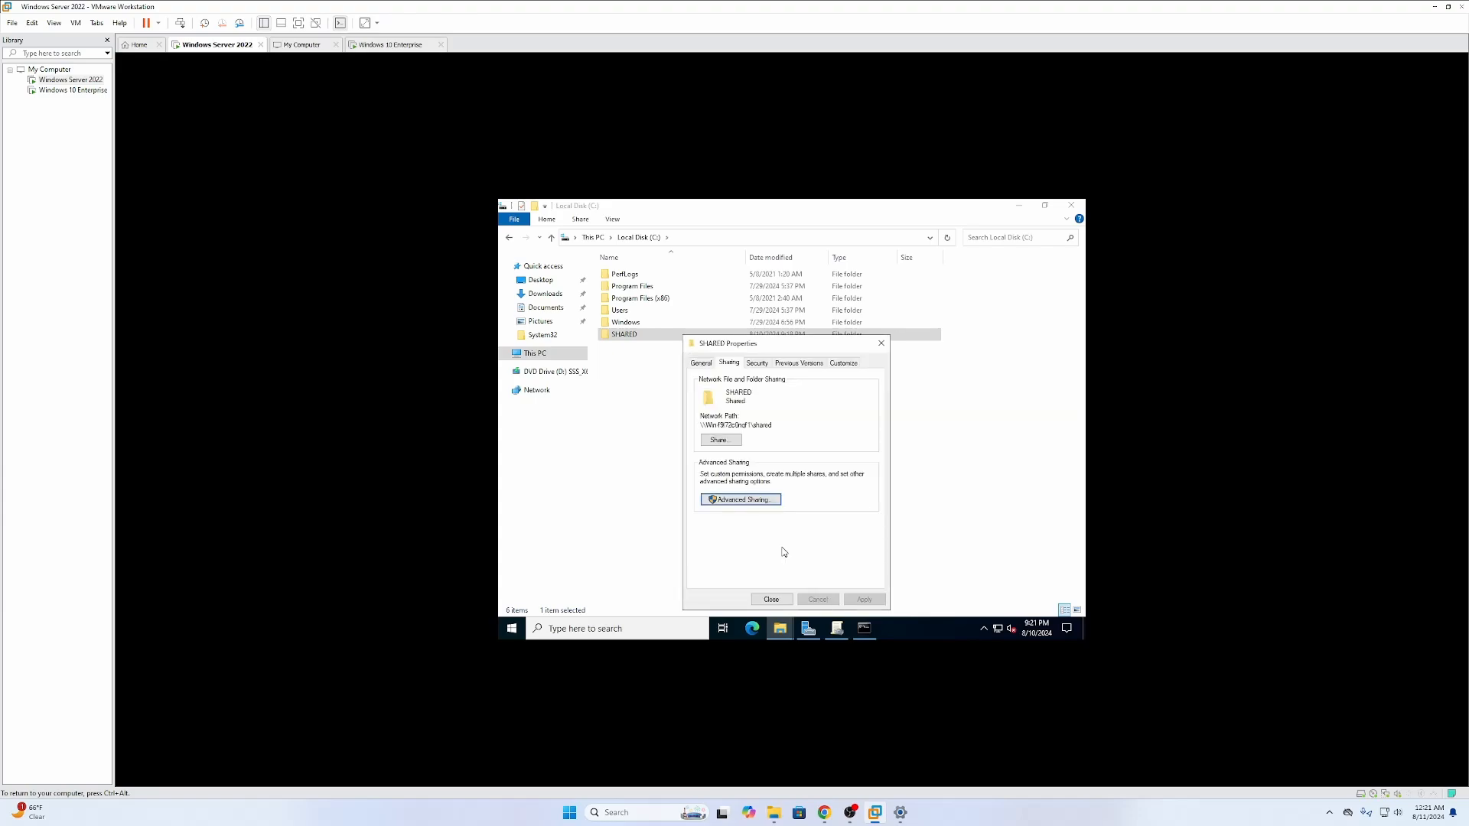
Step: Review the security permission entries of the SHARED folder without changing them
left_click(755, 363)
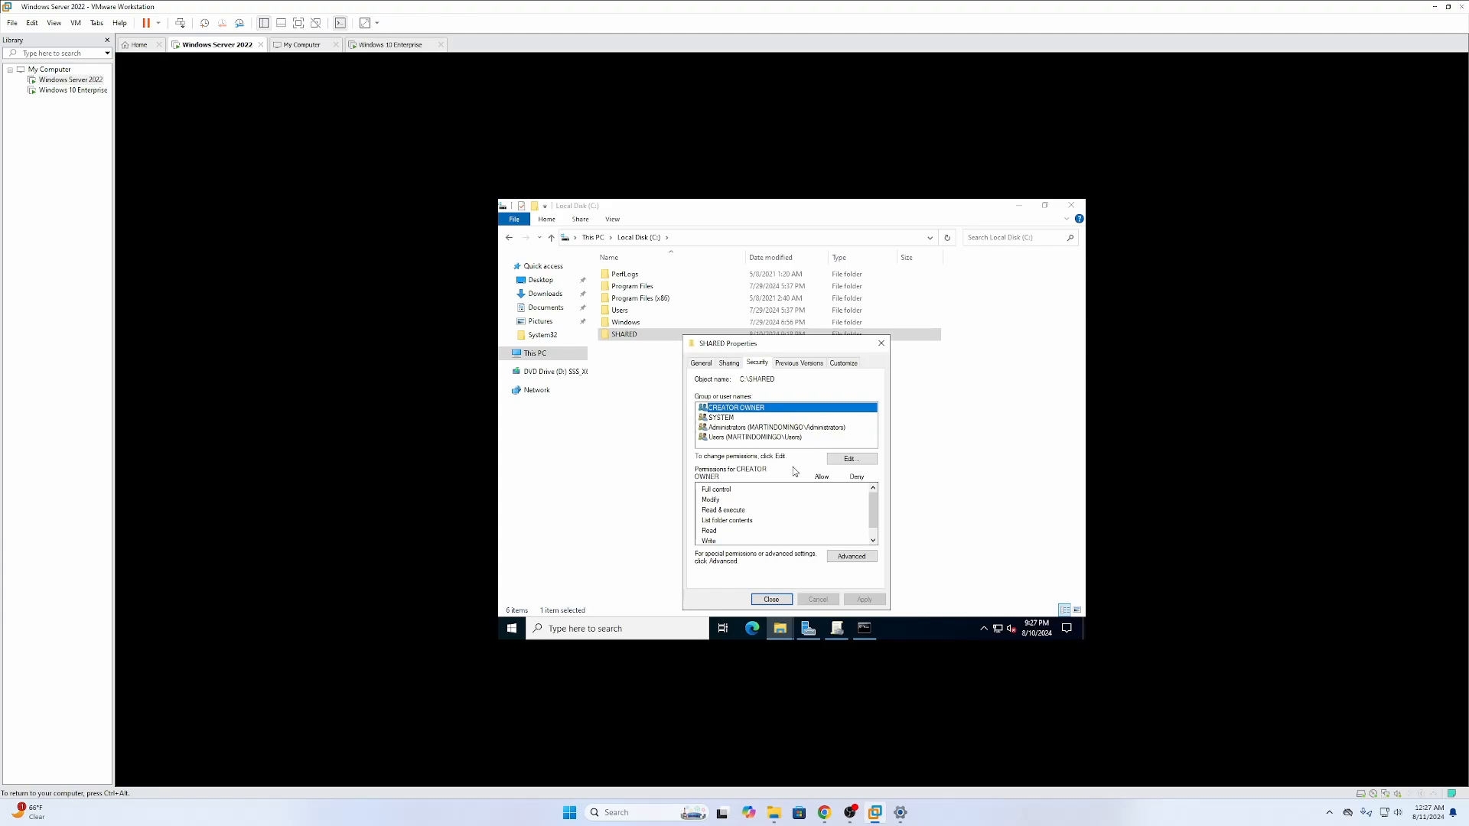
left_click(832, 459)
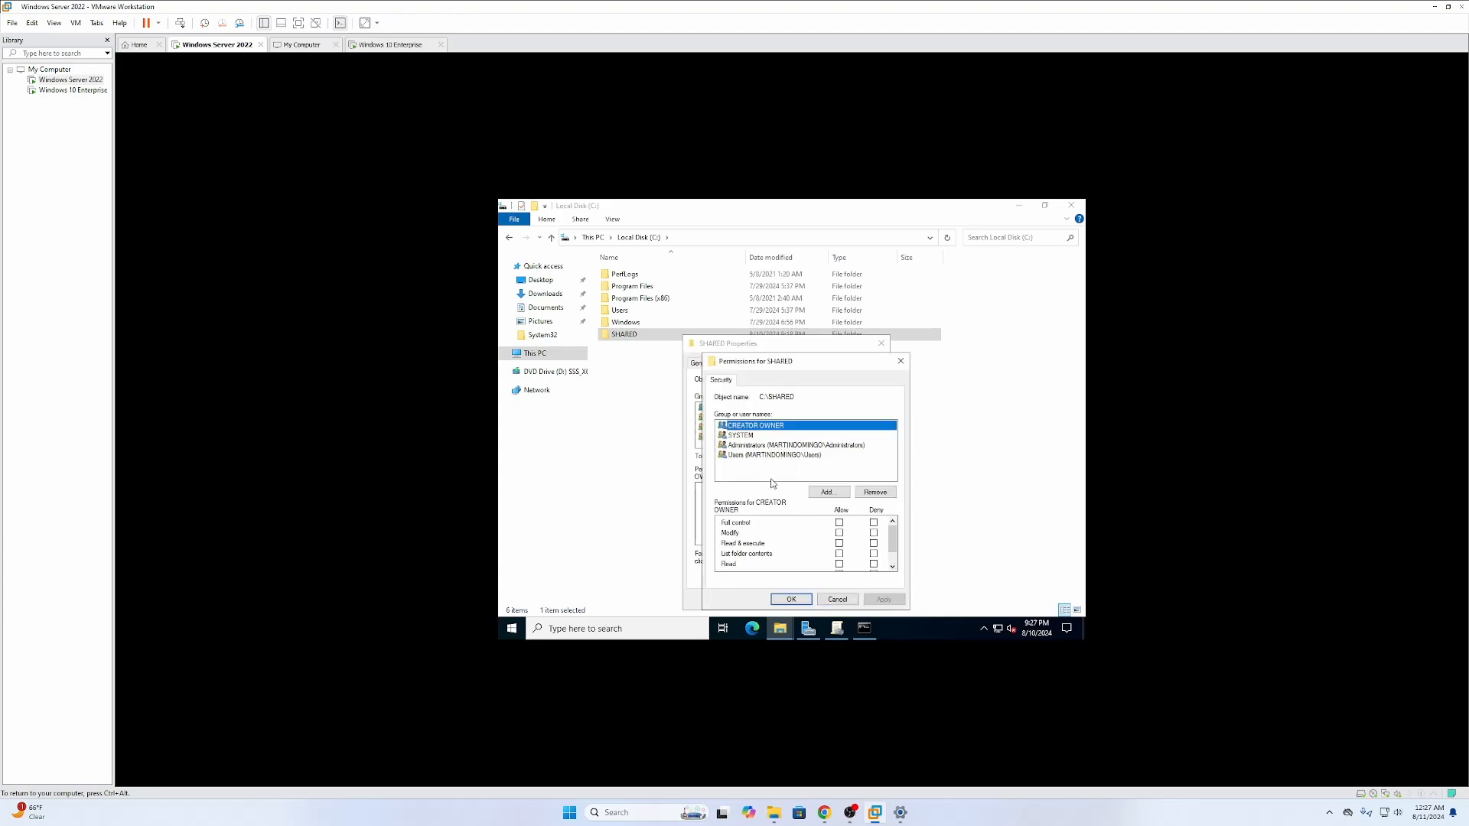
scroll(764, 549, "down", 1)
scroll(790, 548, "up", 1)
left_click(900, 360)
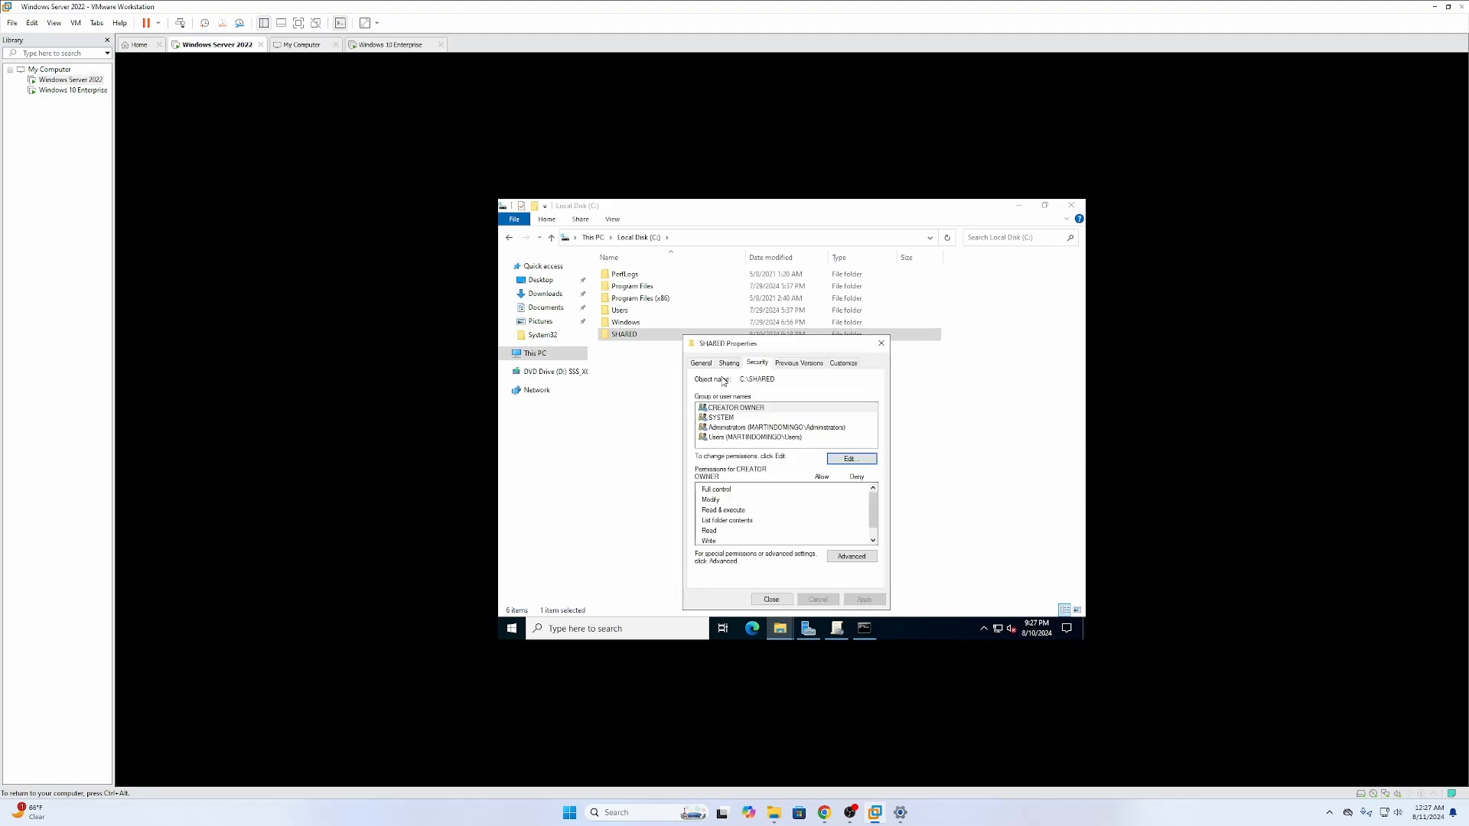
Step: Check the SHARED folder's share permissions and compare them with the CREATOR OWNER security permissions
left_click(729, 363)
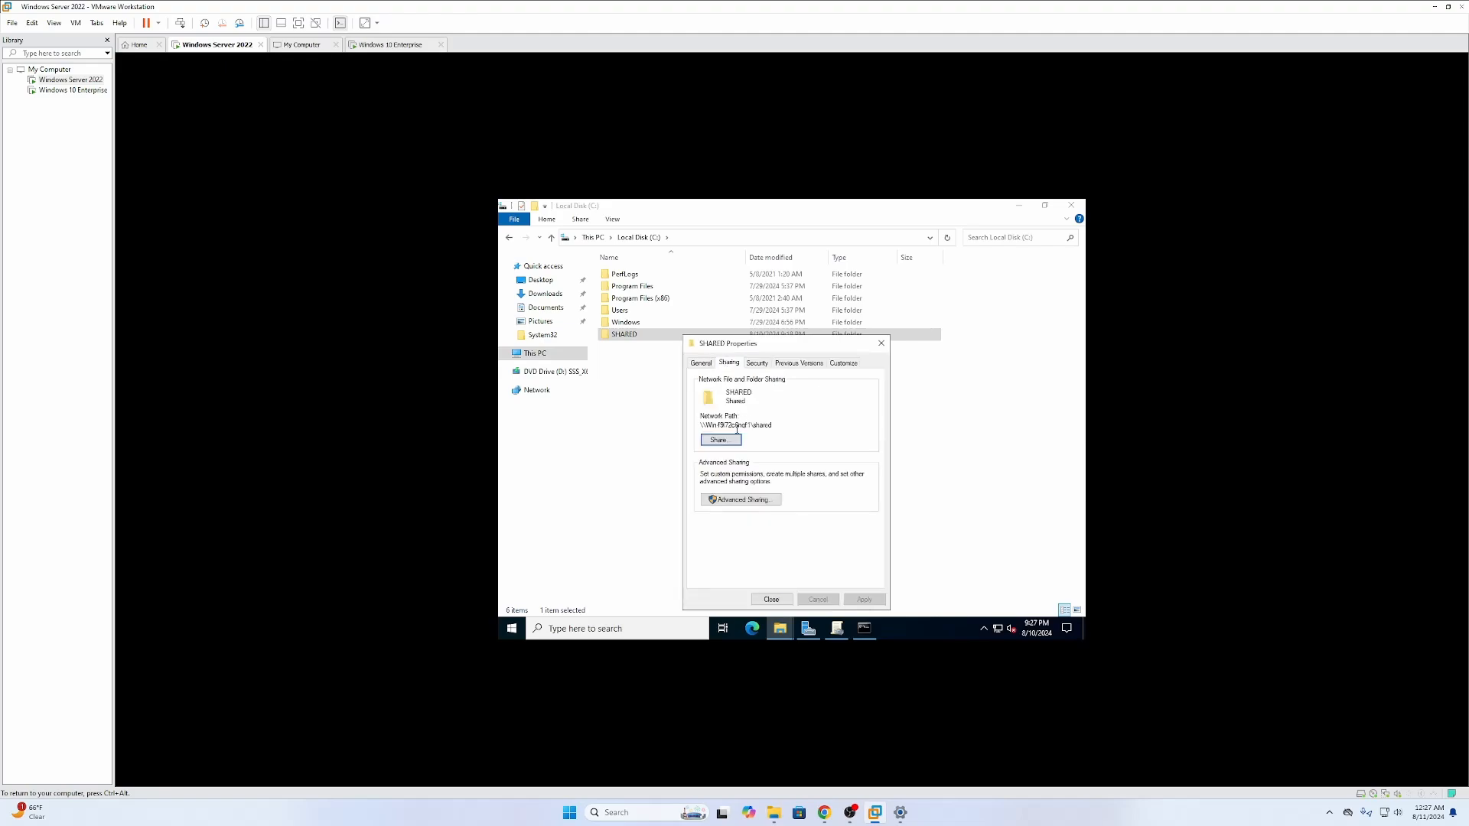
left_click(762, 502)
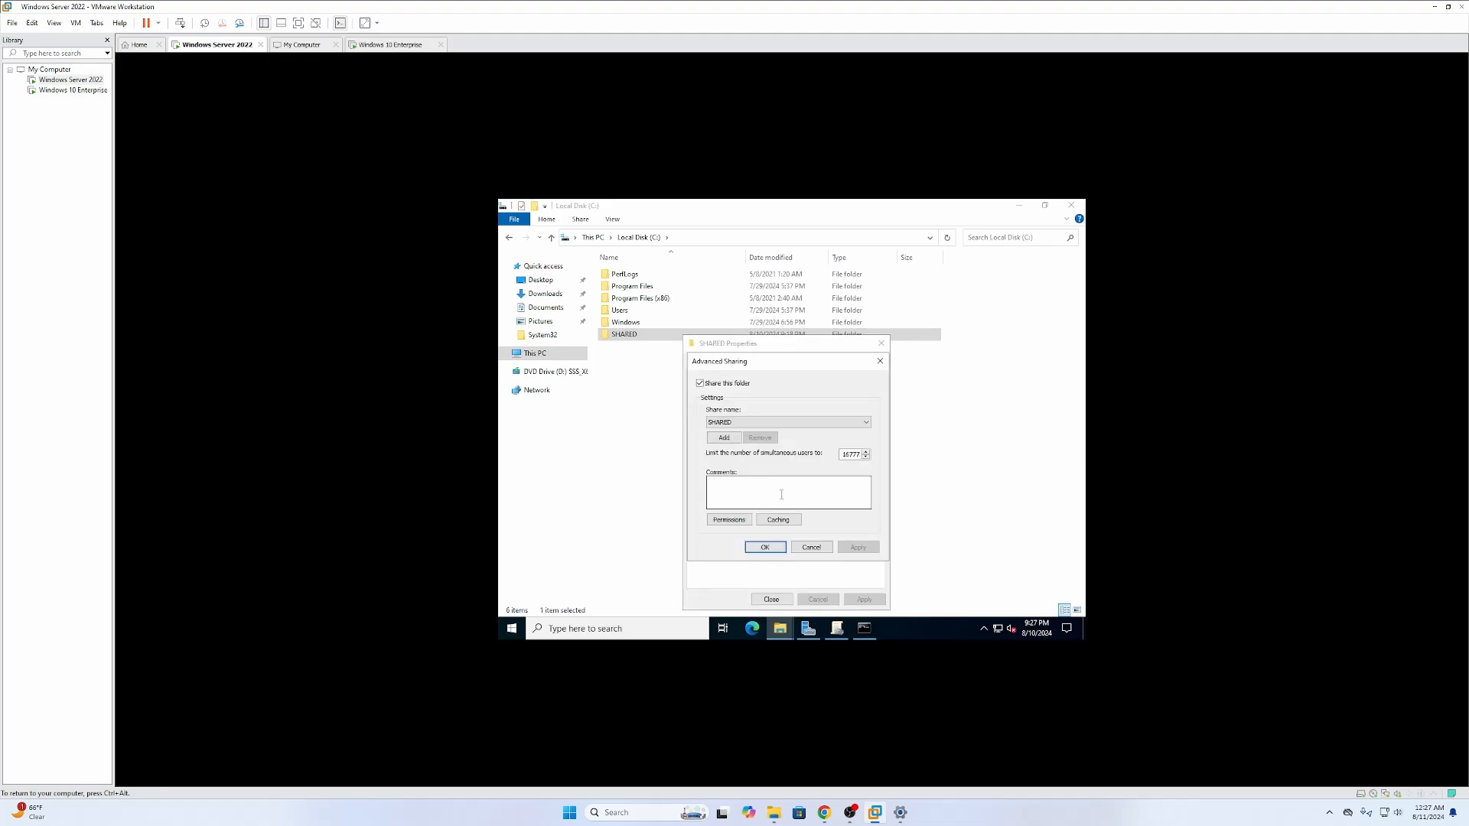
left_click(736, 520)
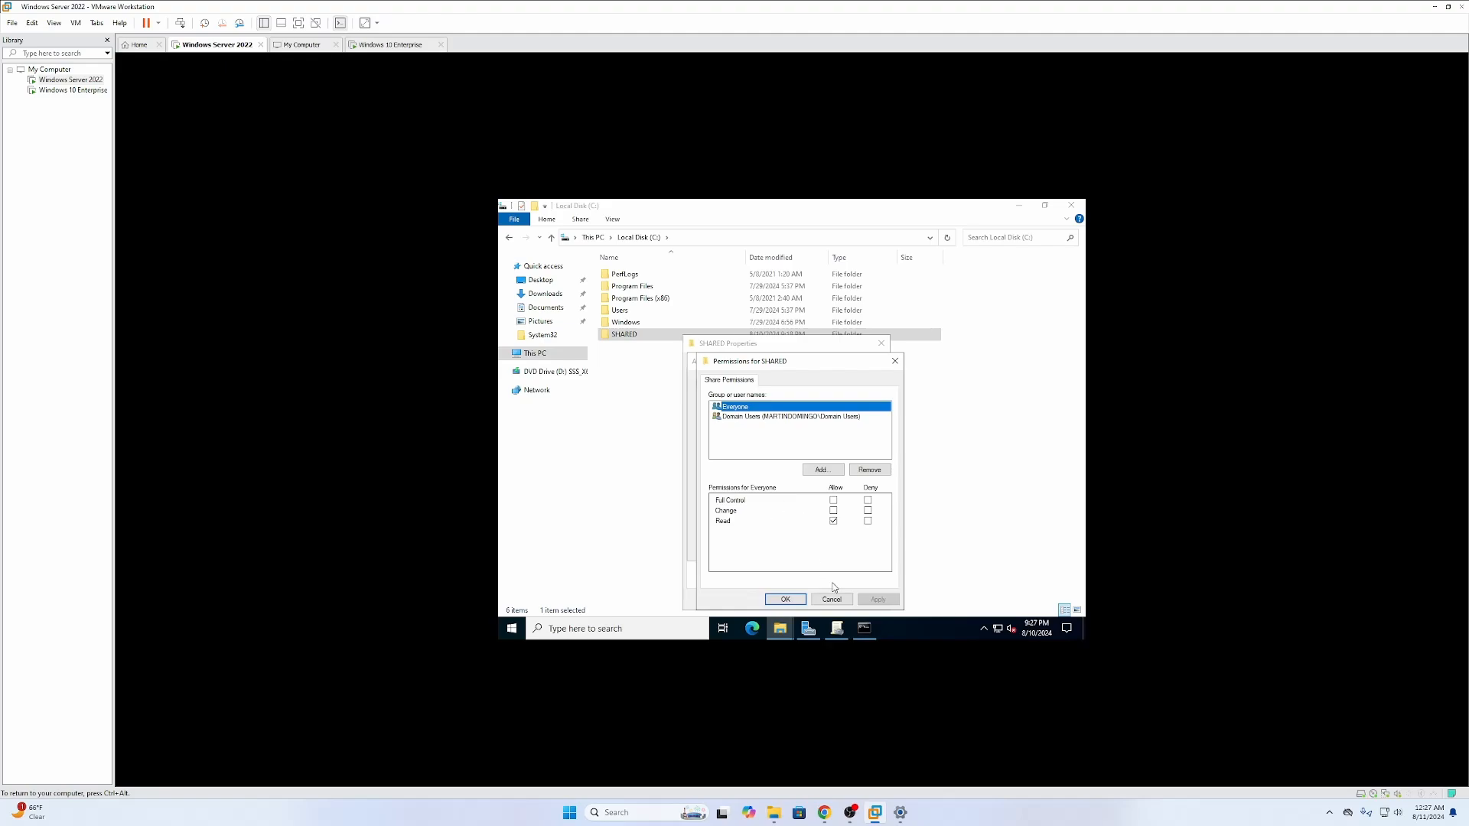
left_click(895, 361)
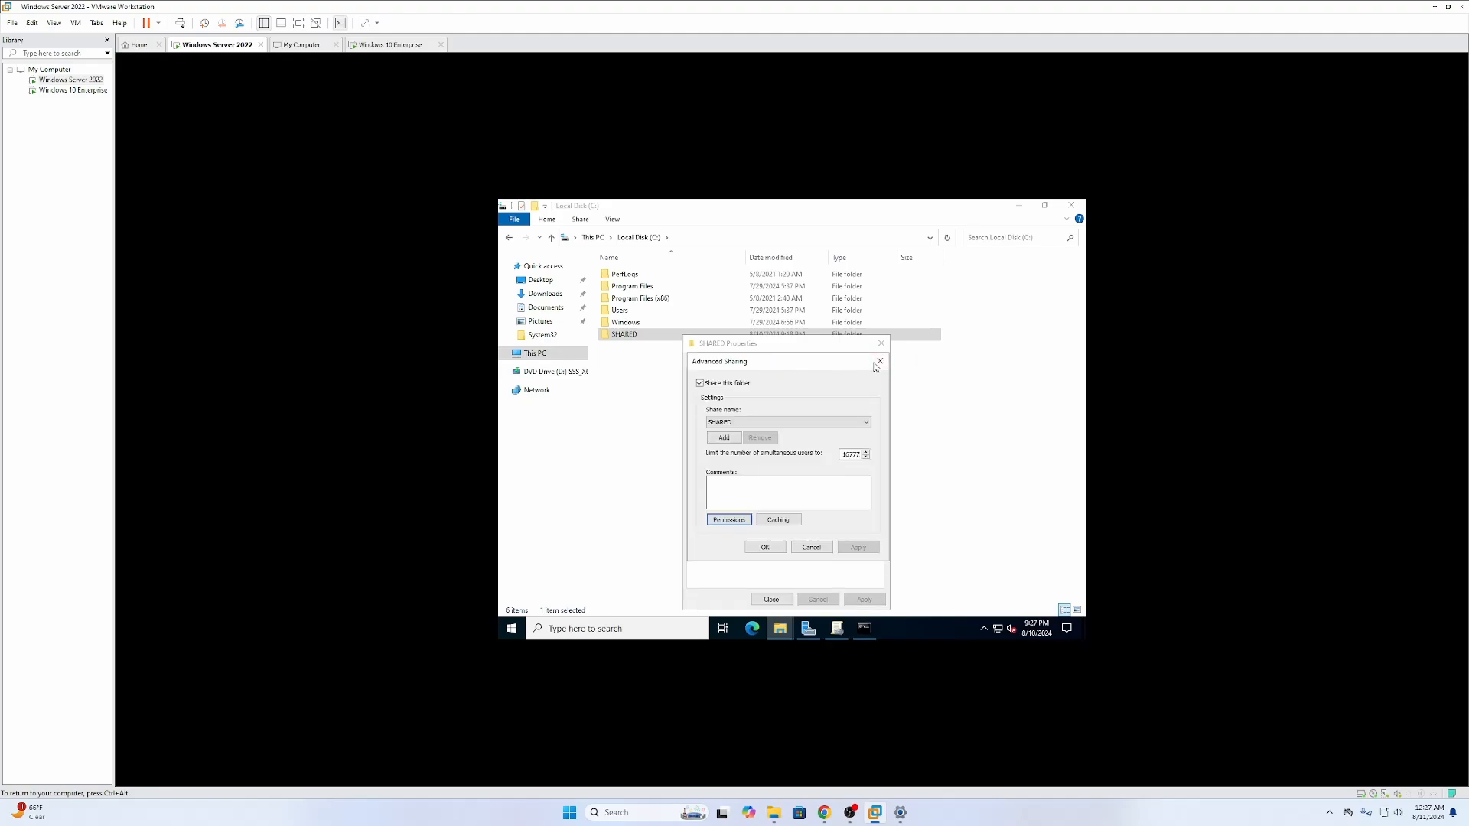
left_click(876, 363)
left_click(757, 364)
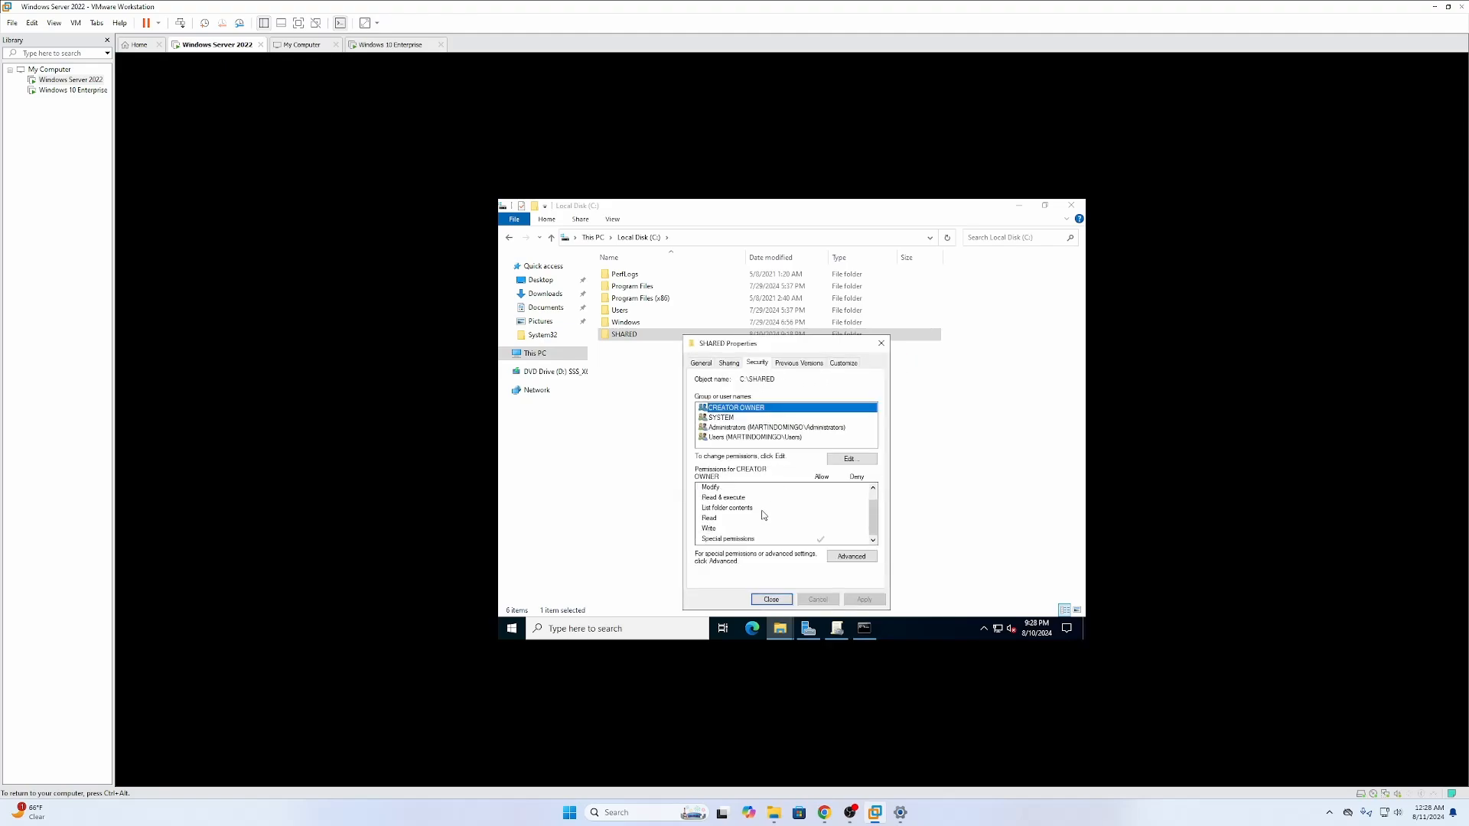
scroll(727, 524, "down", 1)
Step: Switch to the Windows 10 Enterprise virtual machine and sign in to the displayed account with its password
left_click(404, 46)
left_click(333, 263)
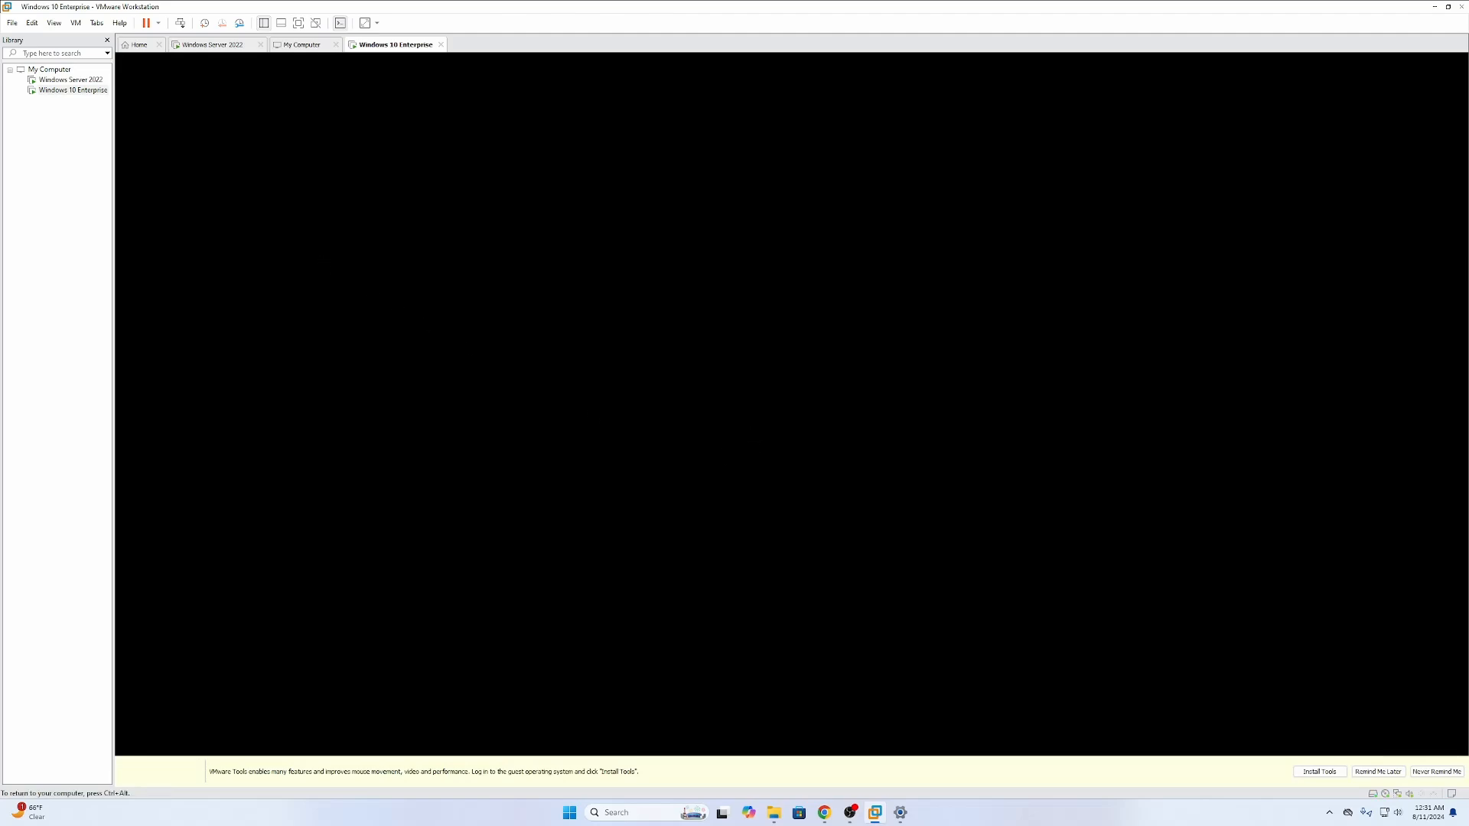
left_click(774, 474)
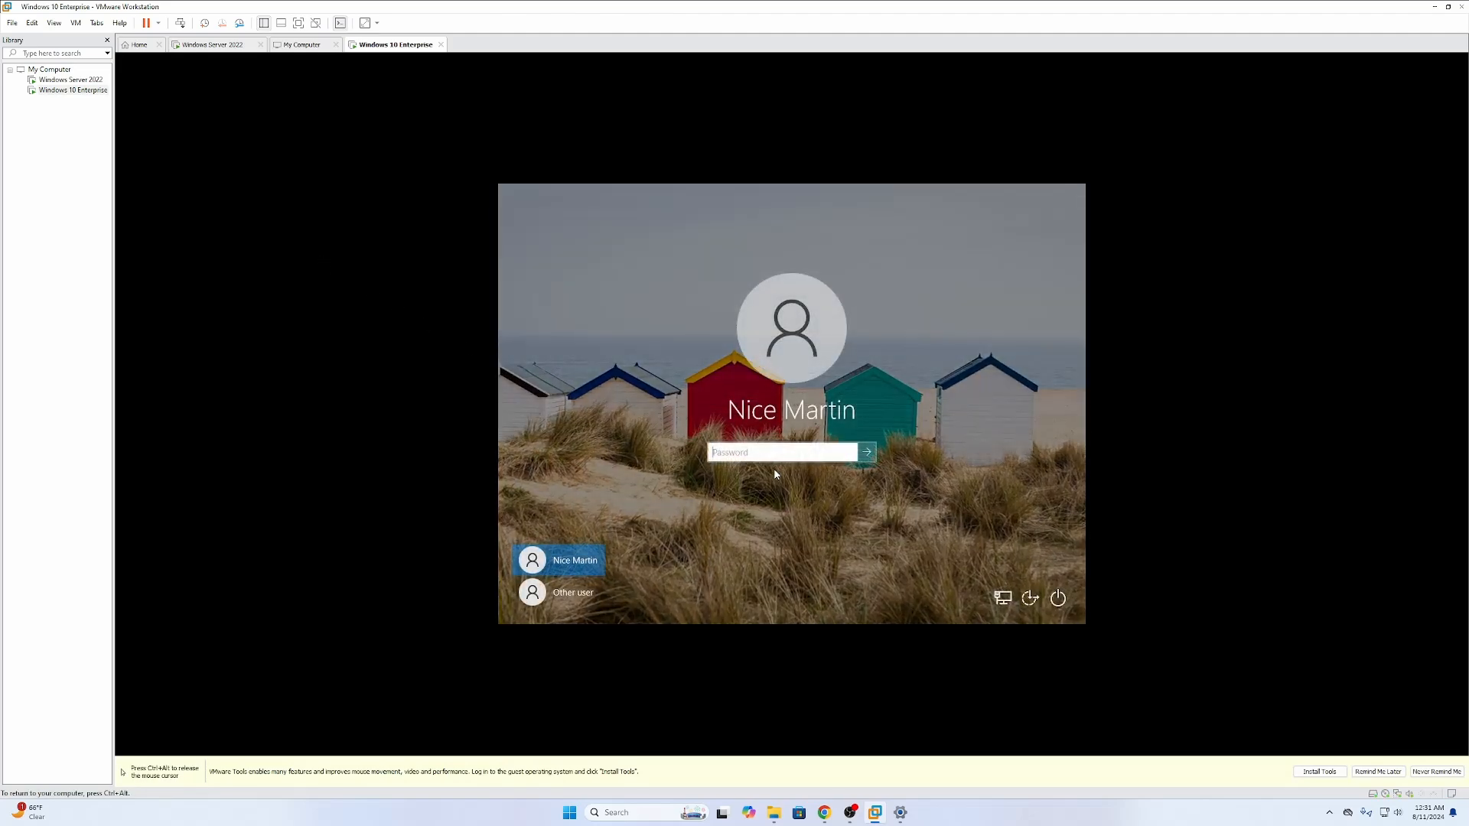
type("••")
key("BackSpace")
key("BackSpace")
type("••••••••••••")
key("Return")
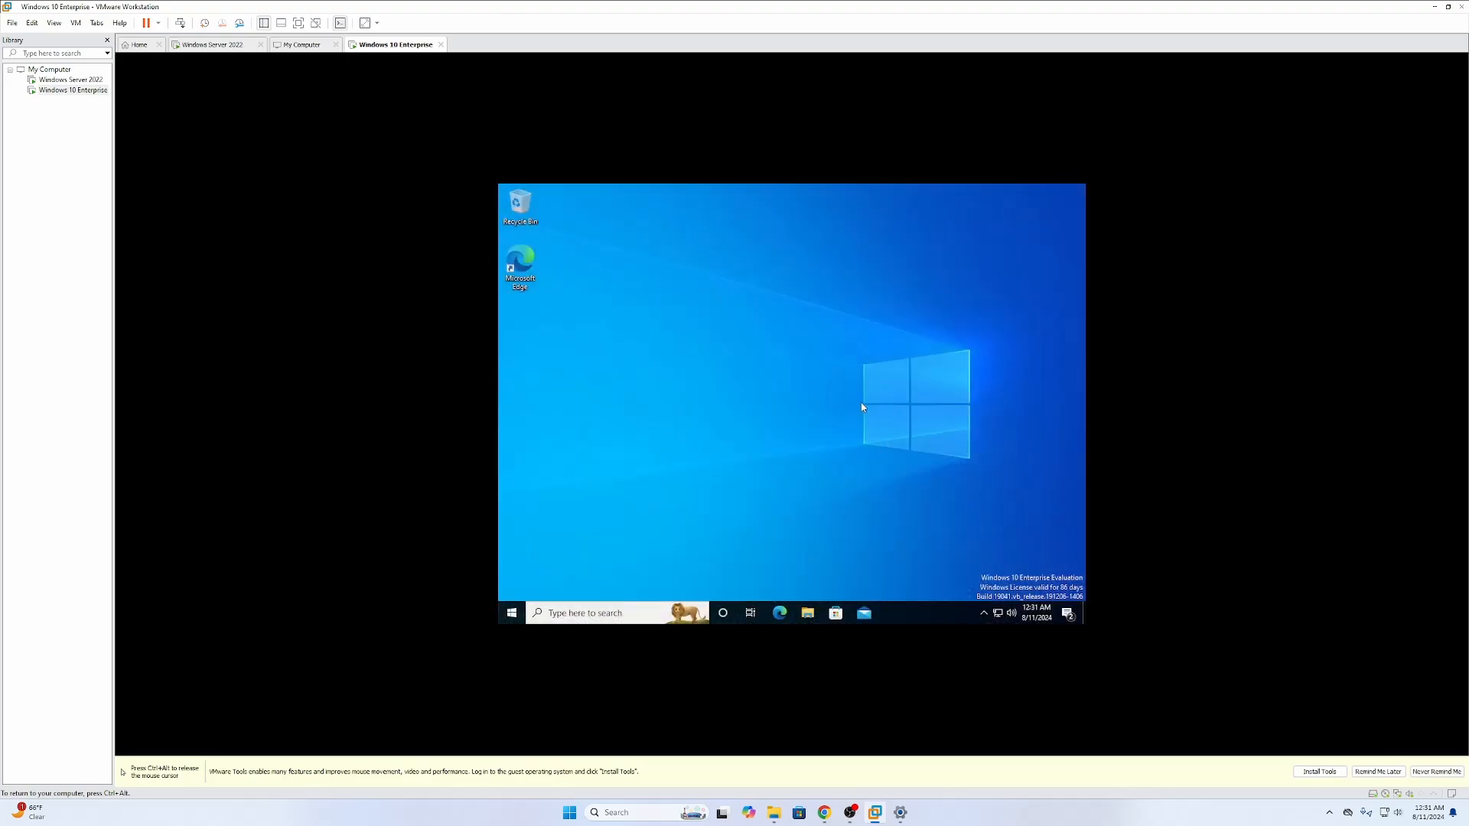
Step: Start mapping a network drive from This PC and assign it the drive letter S:
left_click(807, 614)
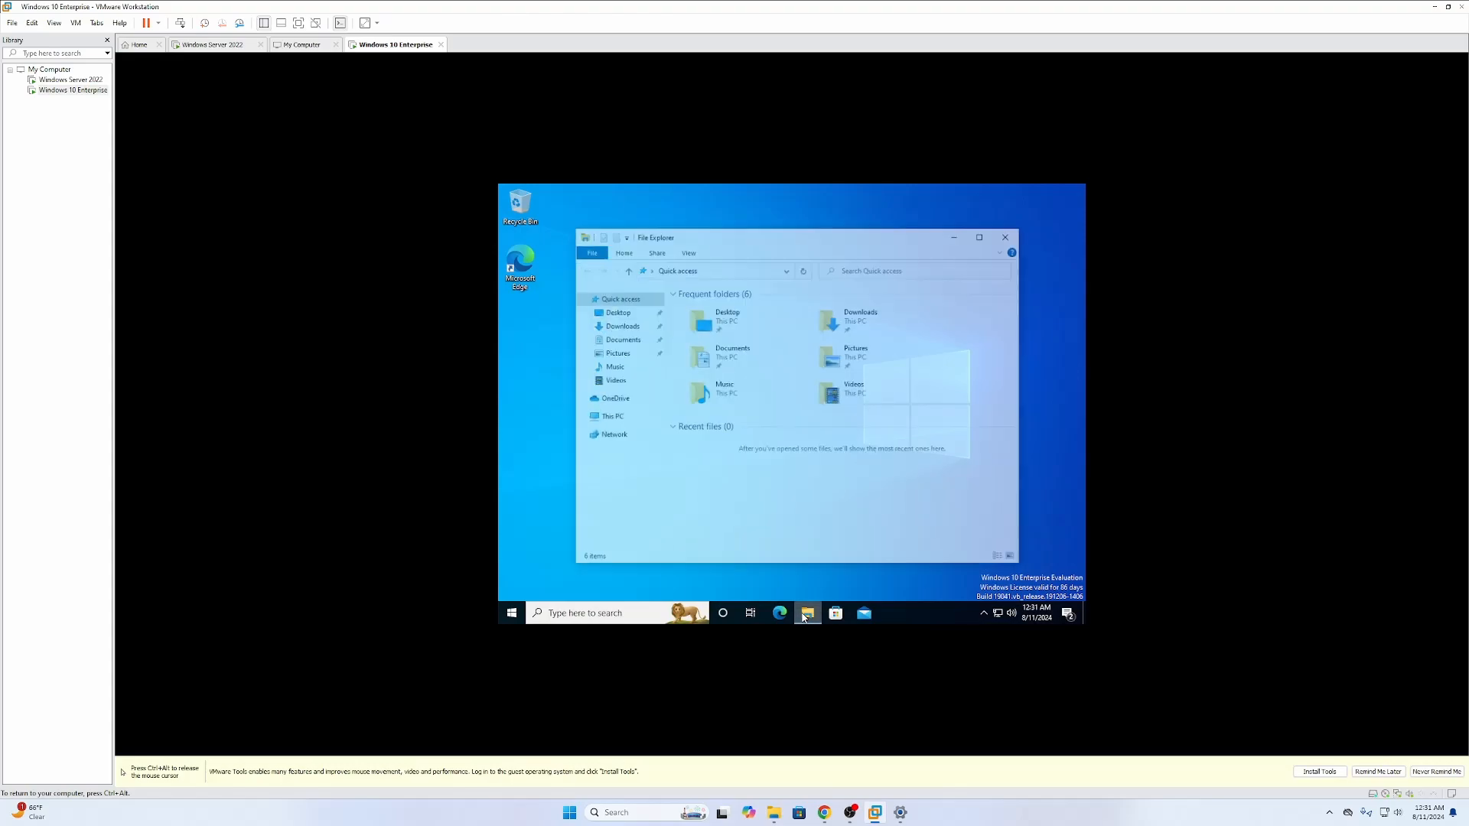
right_click(626, 418)
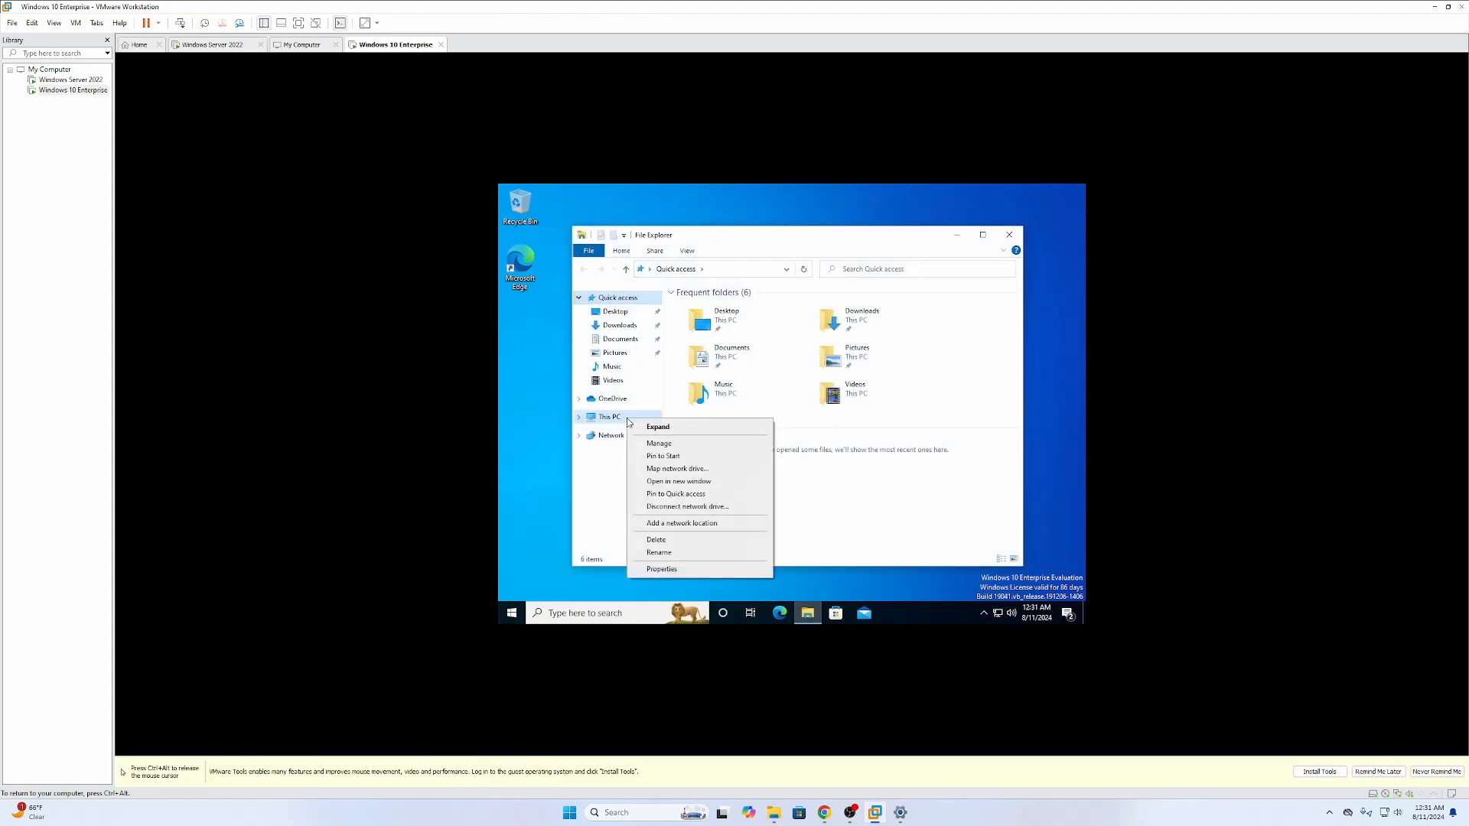
left_click(675, 472)
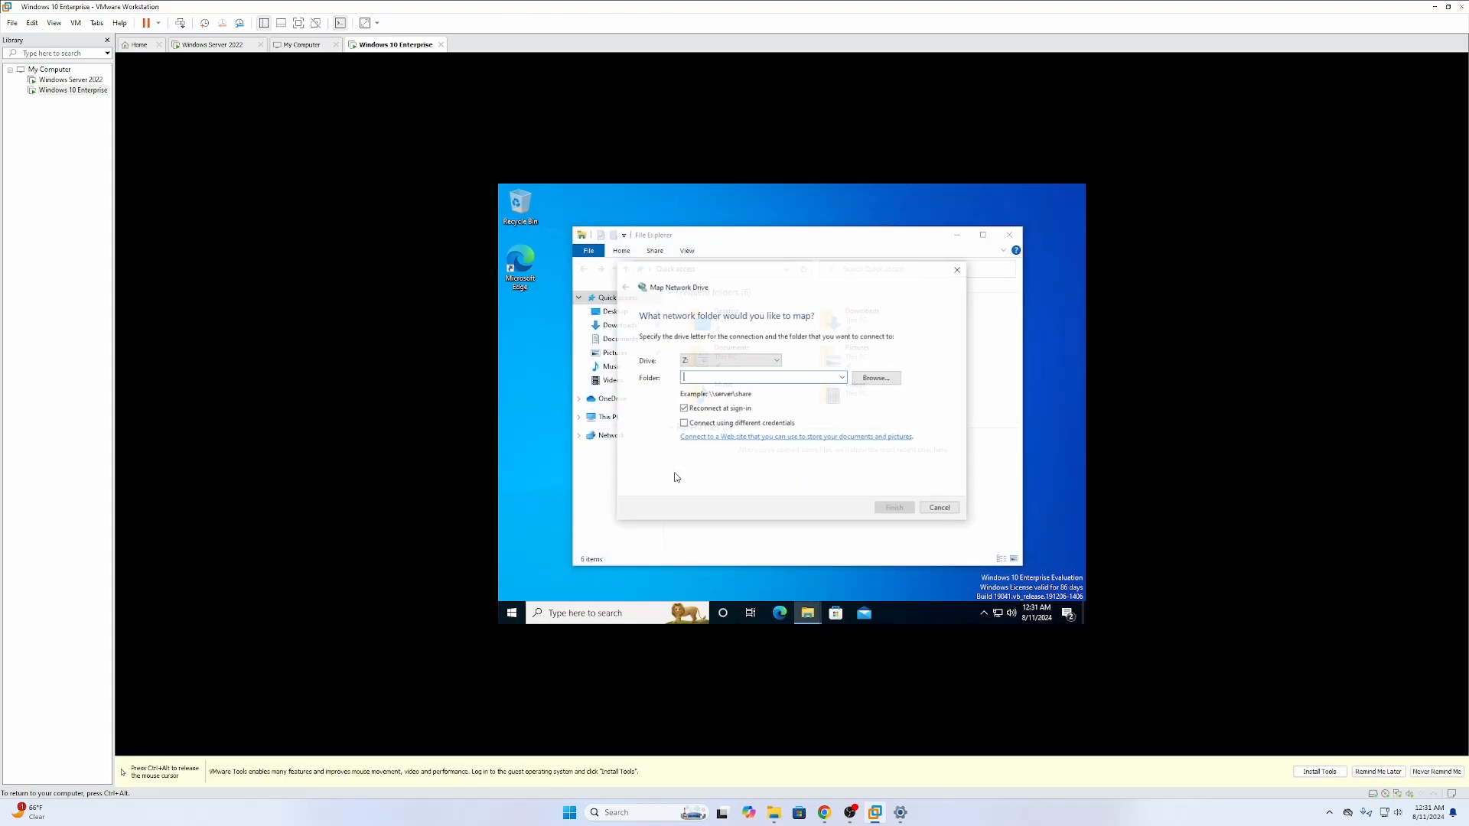
left_click(744, 363)
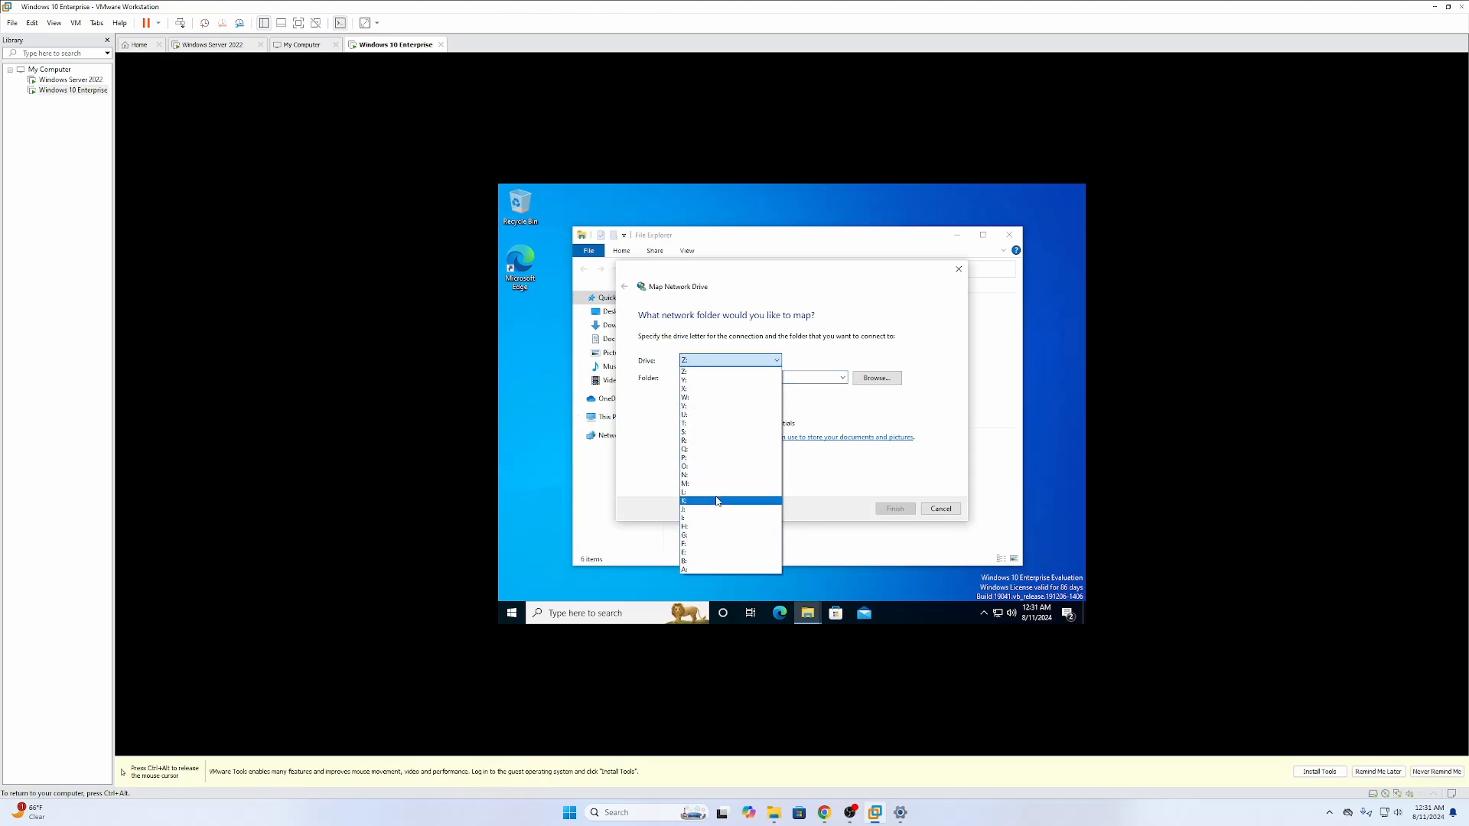
left_click(708, 433)
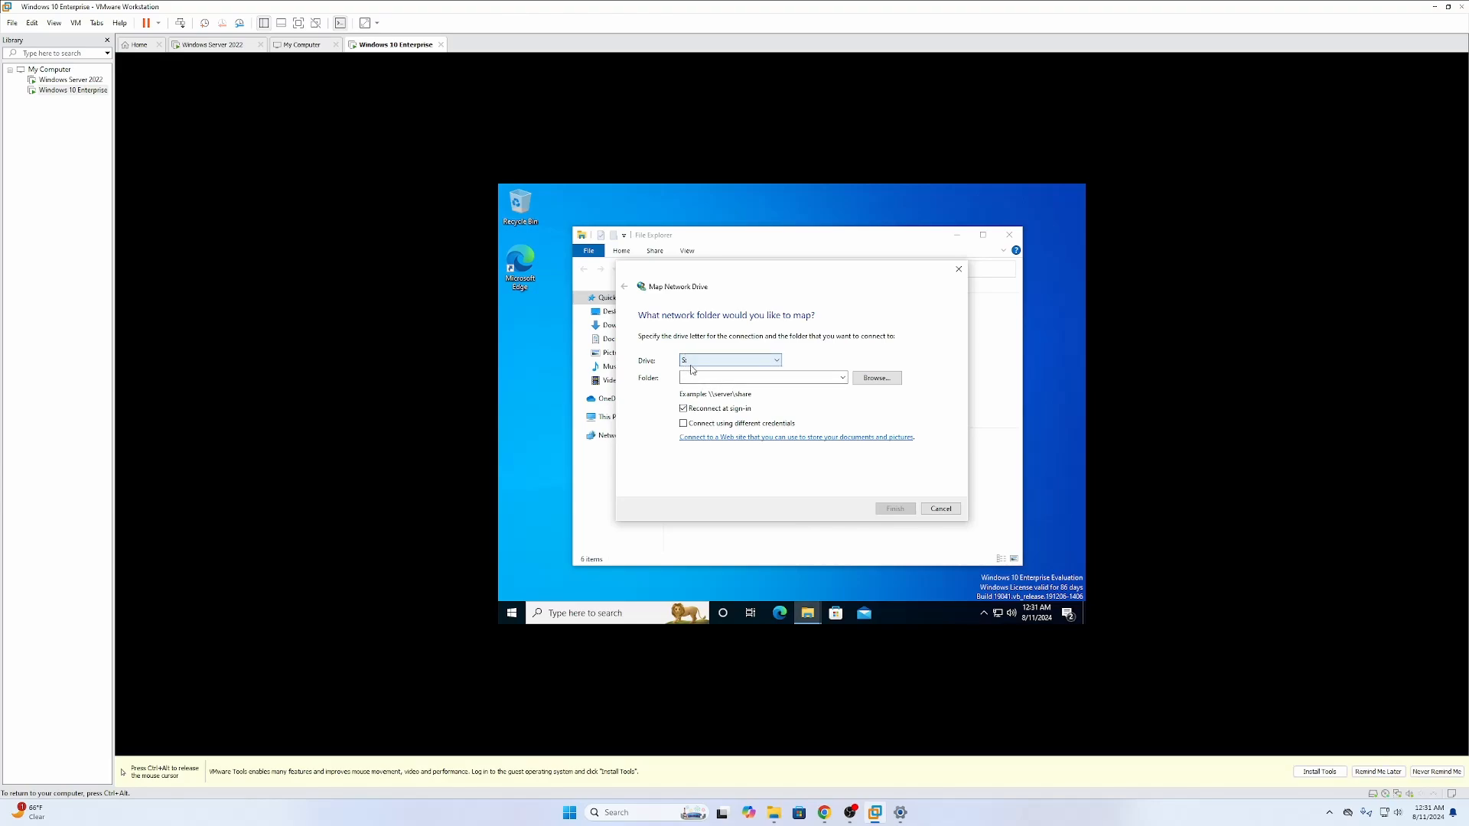
left_click(712, 377)
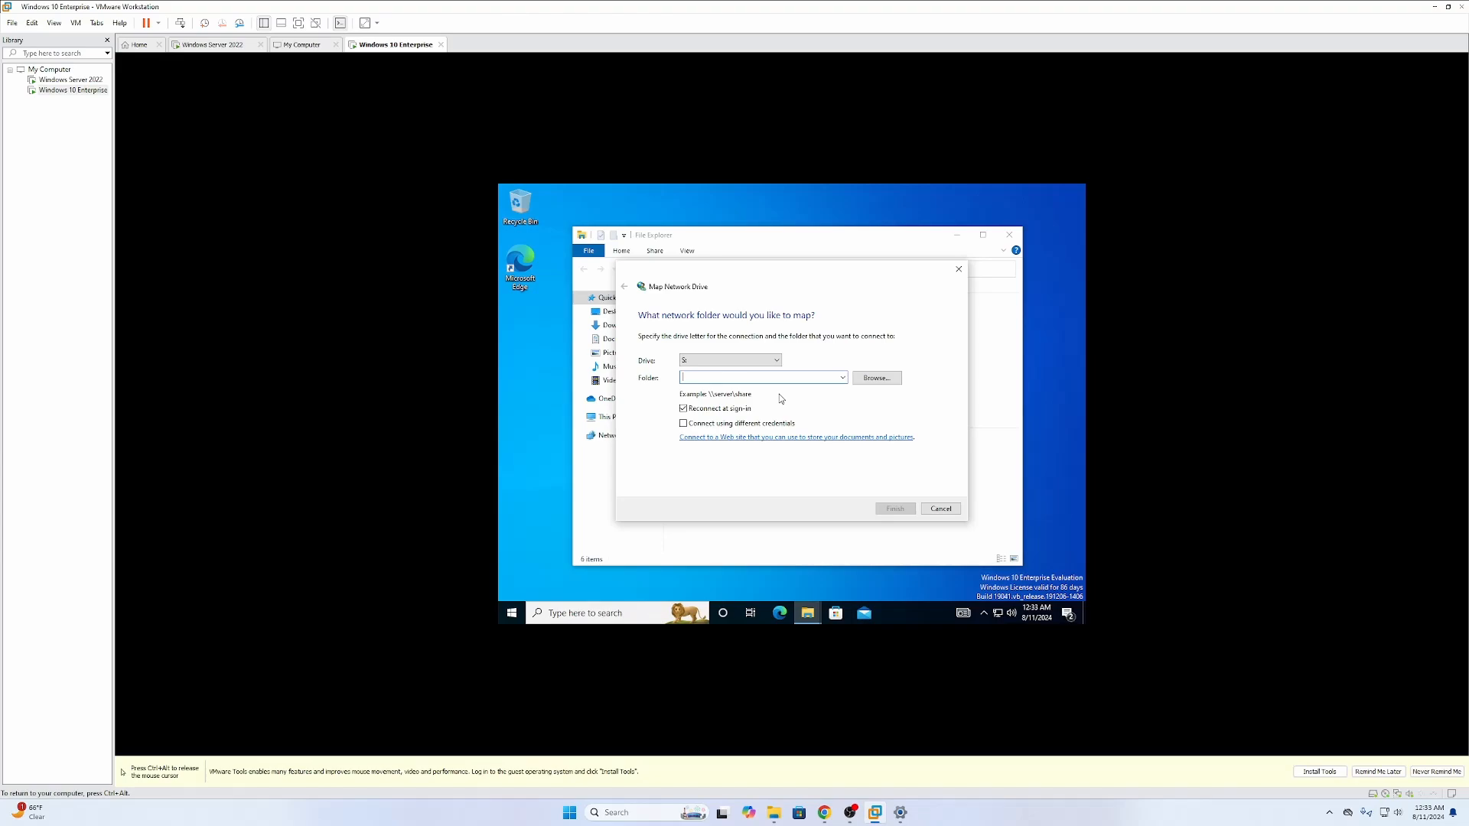
Step: Switch to the Windows Server 2022 virtual machine, run hostname in Command Prompt, and copy the returned server name
key("ctrl+alt")
left_click(188, 45)
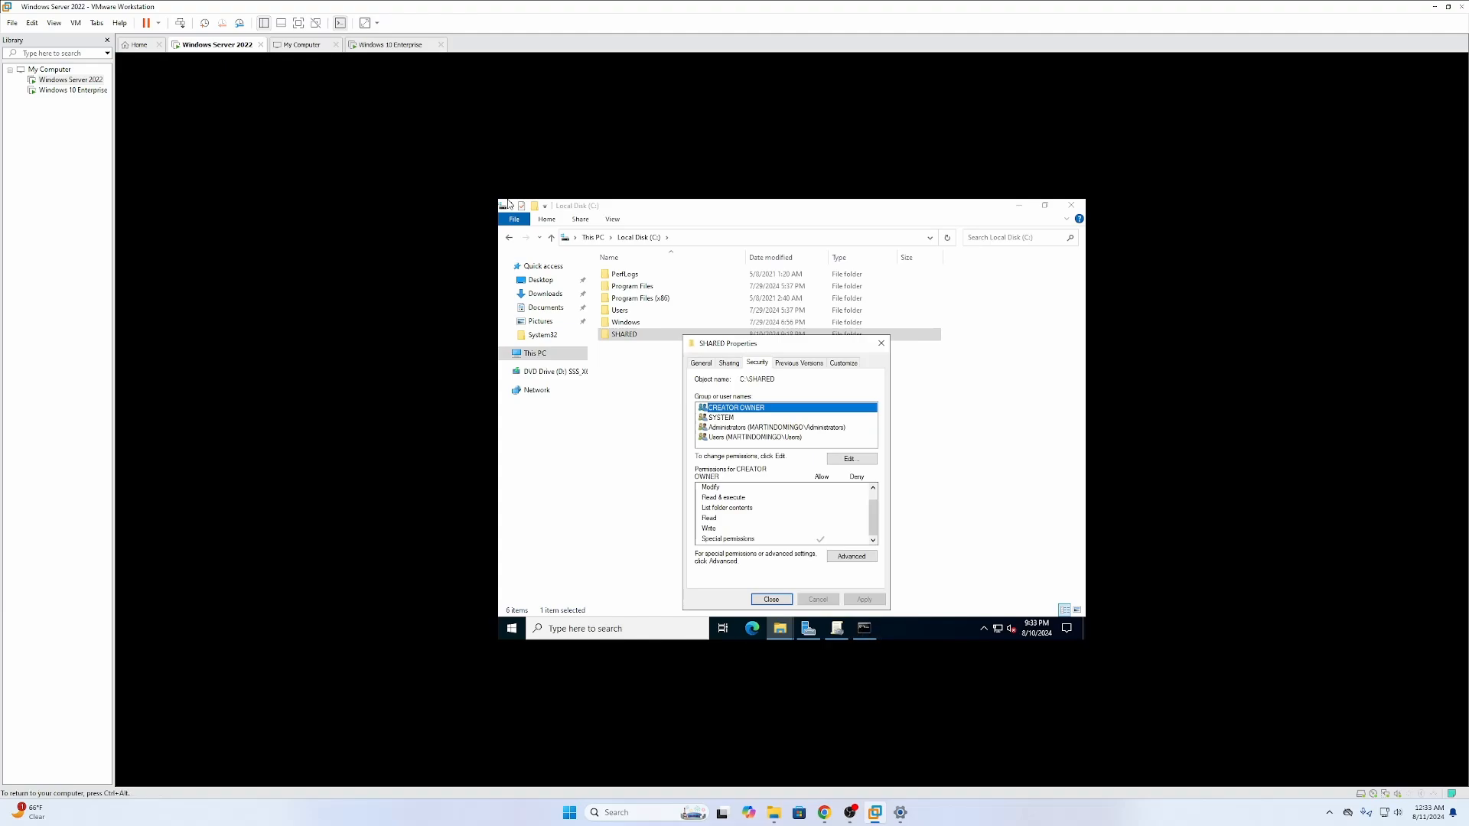
left_click(863, 633)
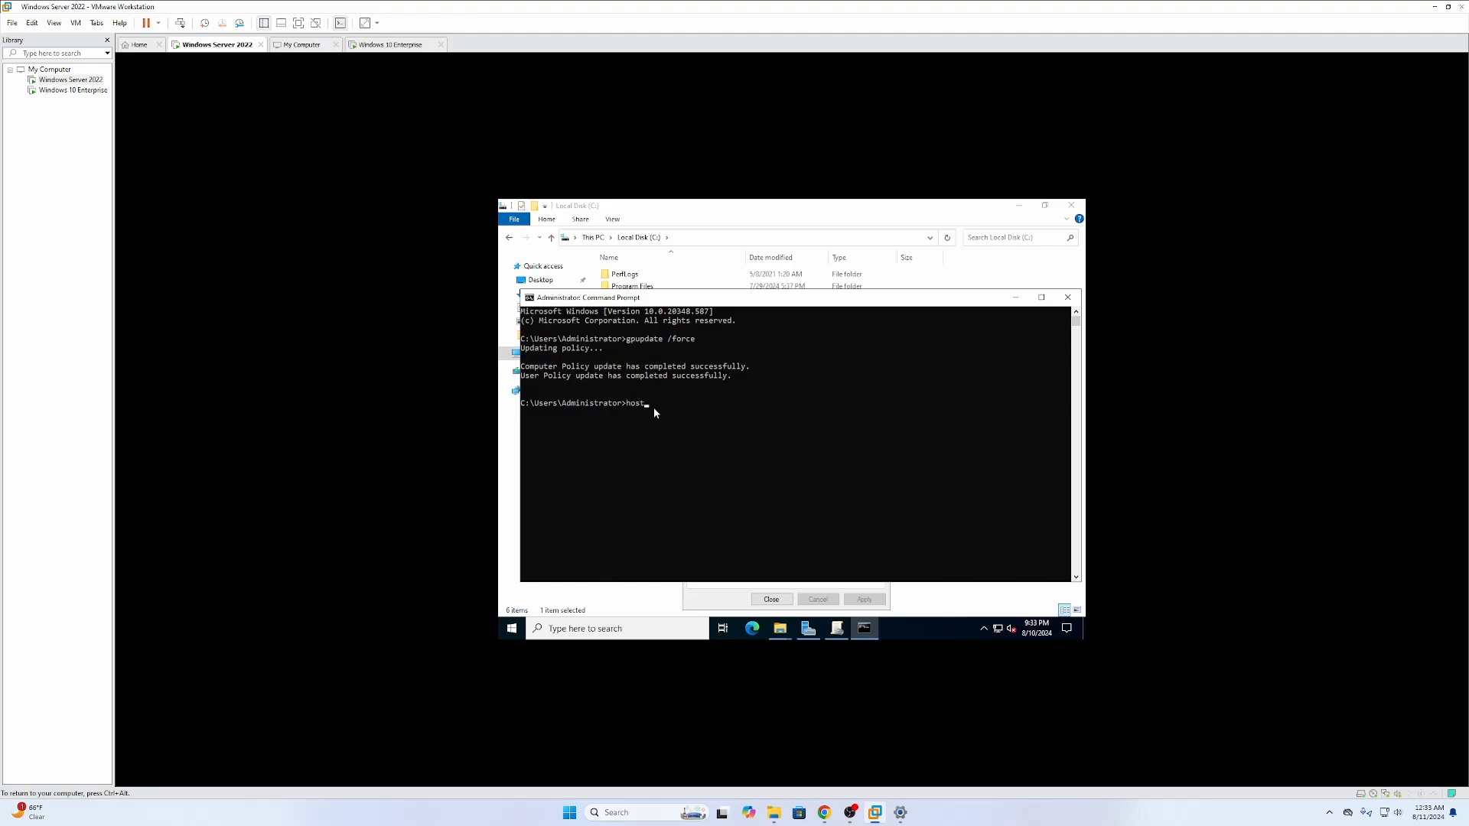
type("hostname")
key("Return")
left_click_drag(524, 417, 583, 417)
right_click(582, 417)
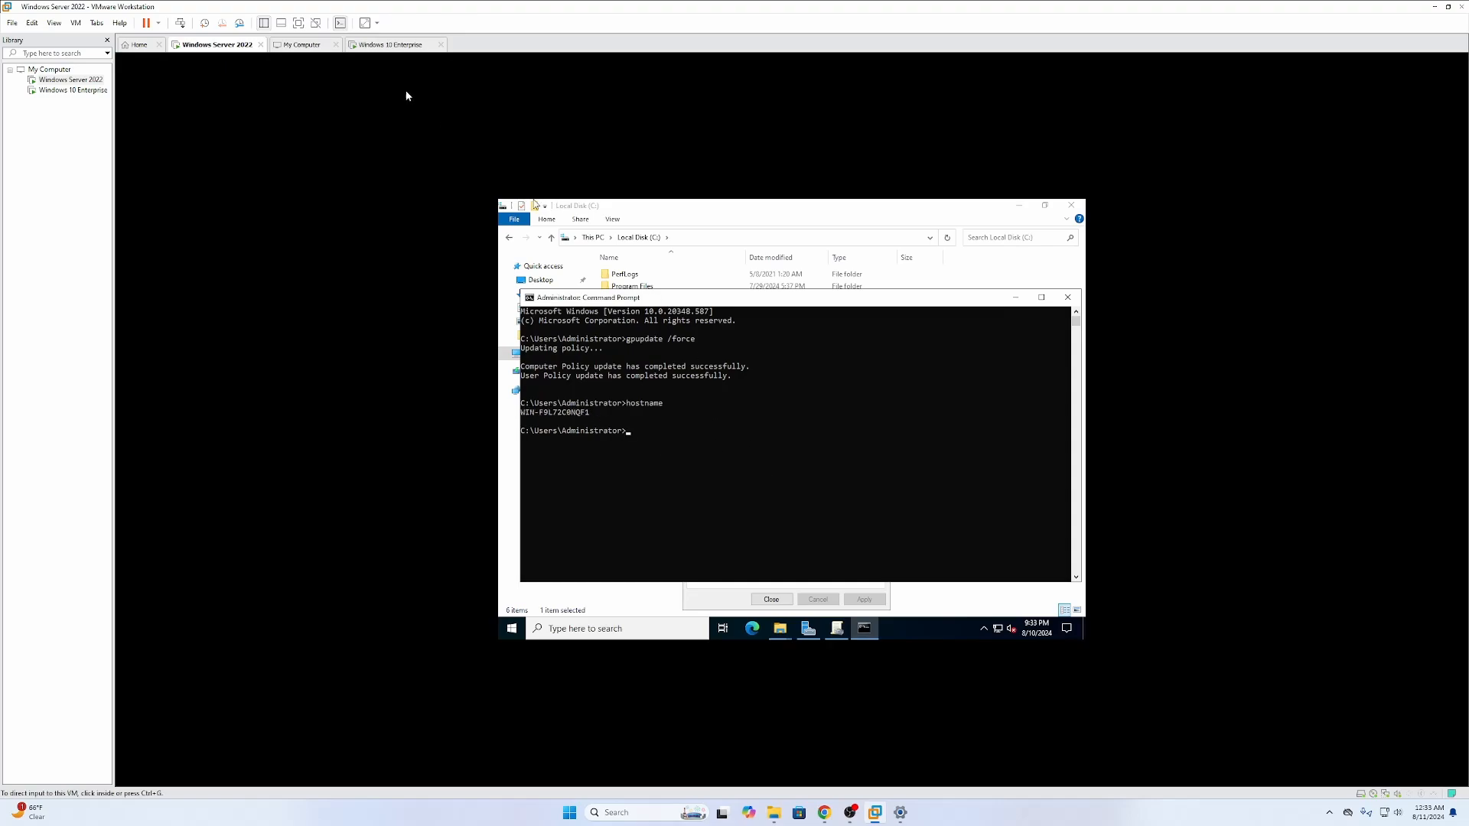
Step: Return to the Windows 10 Enterprise virtual machine and finish mapping drive S: to the folder \\WIN-F9L72C0NQF1\SHARED
left_click(369, 46)
left_click(707, 377)
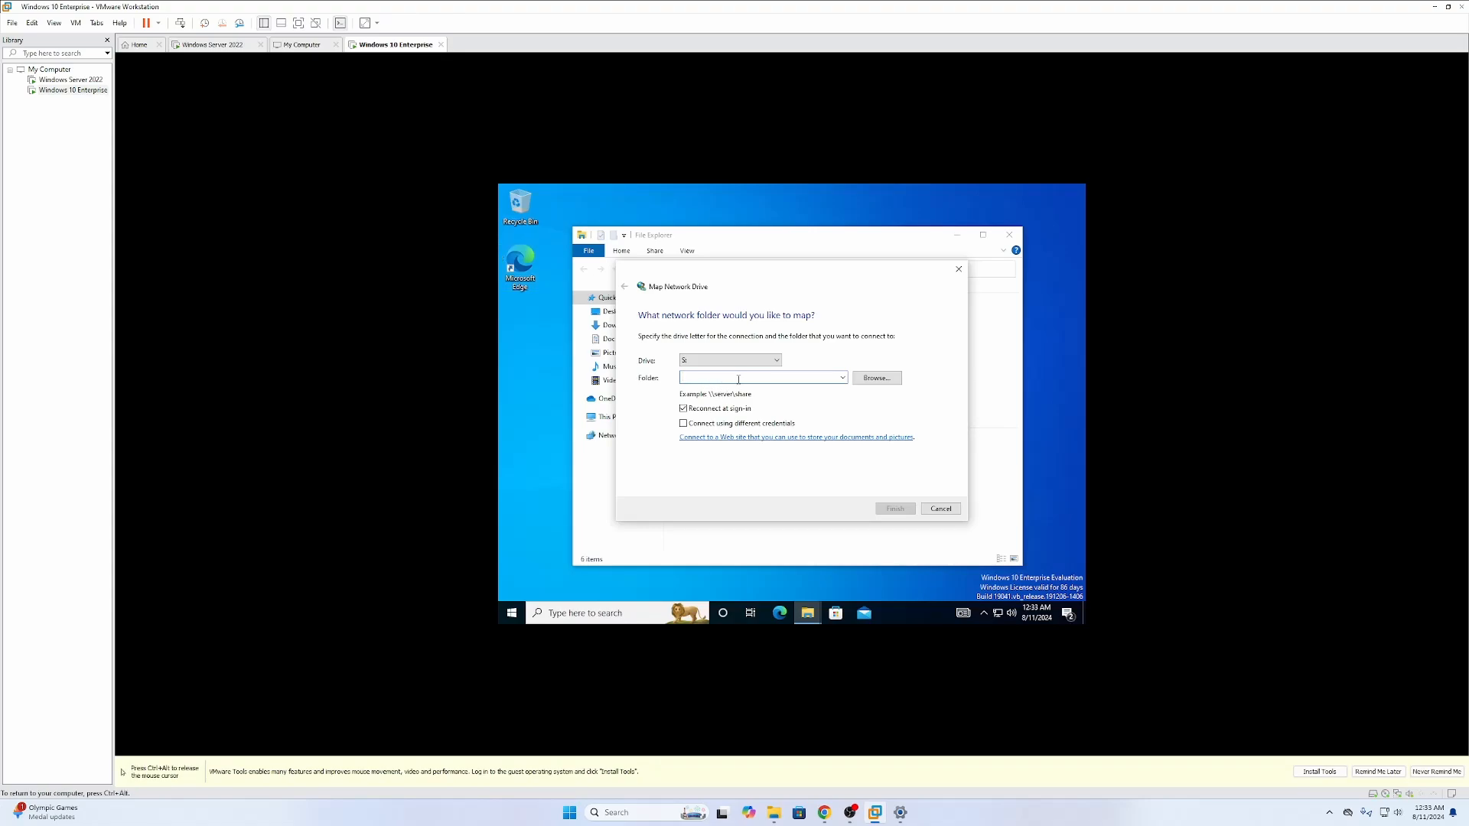
type("\\WIN-F9L72C0NQF1\\SHARED")
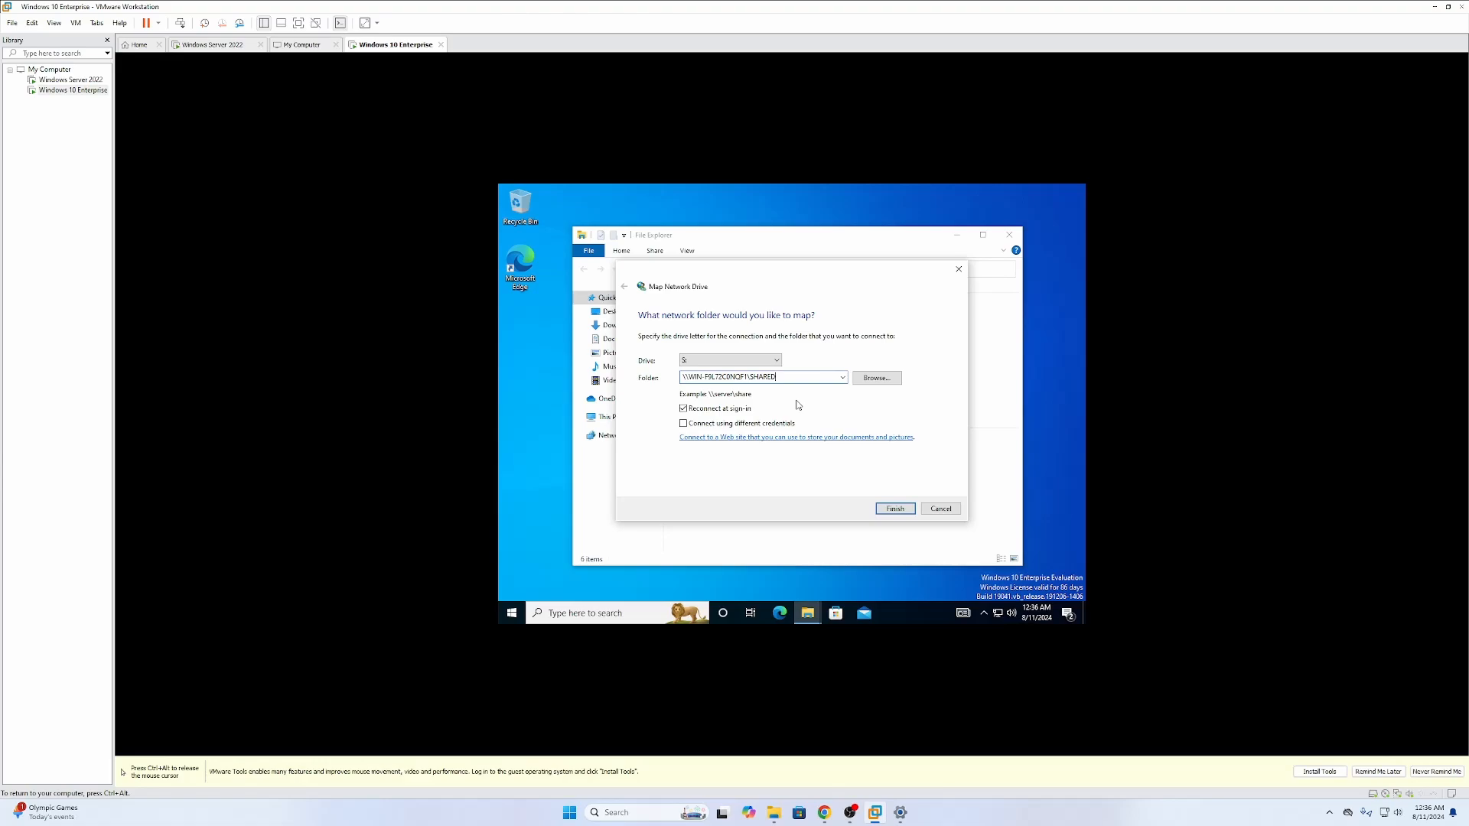
left_click(685, 409)
left_click(895, 508)
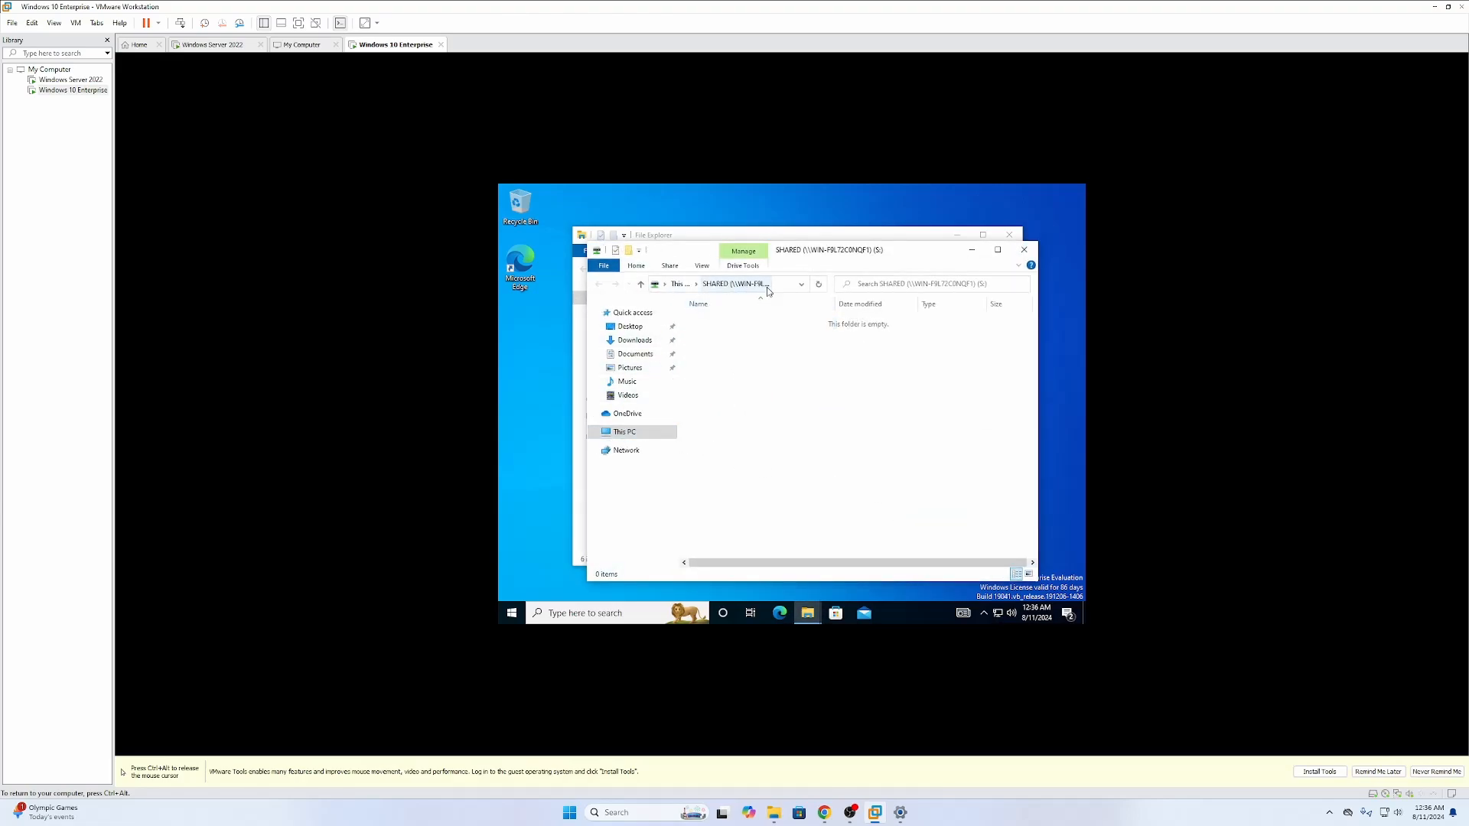
Step: Check the mapped SHARED (S:) drive under This PC and open it
left_click(619, 432)
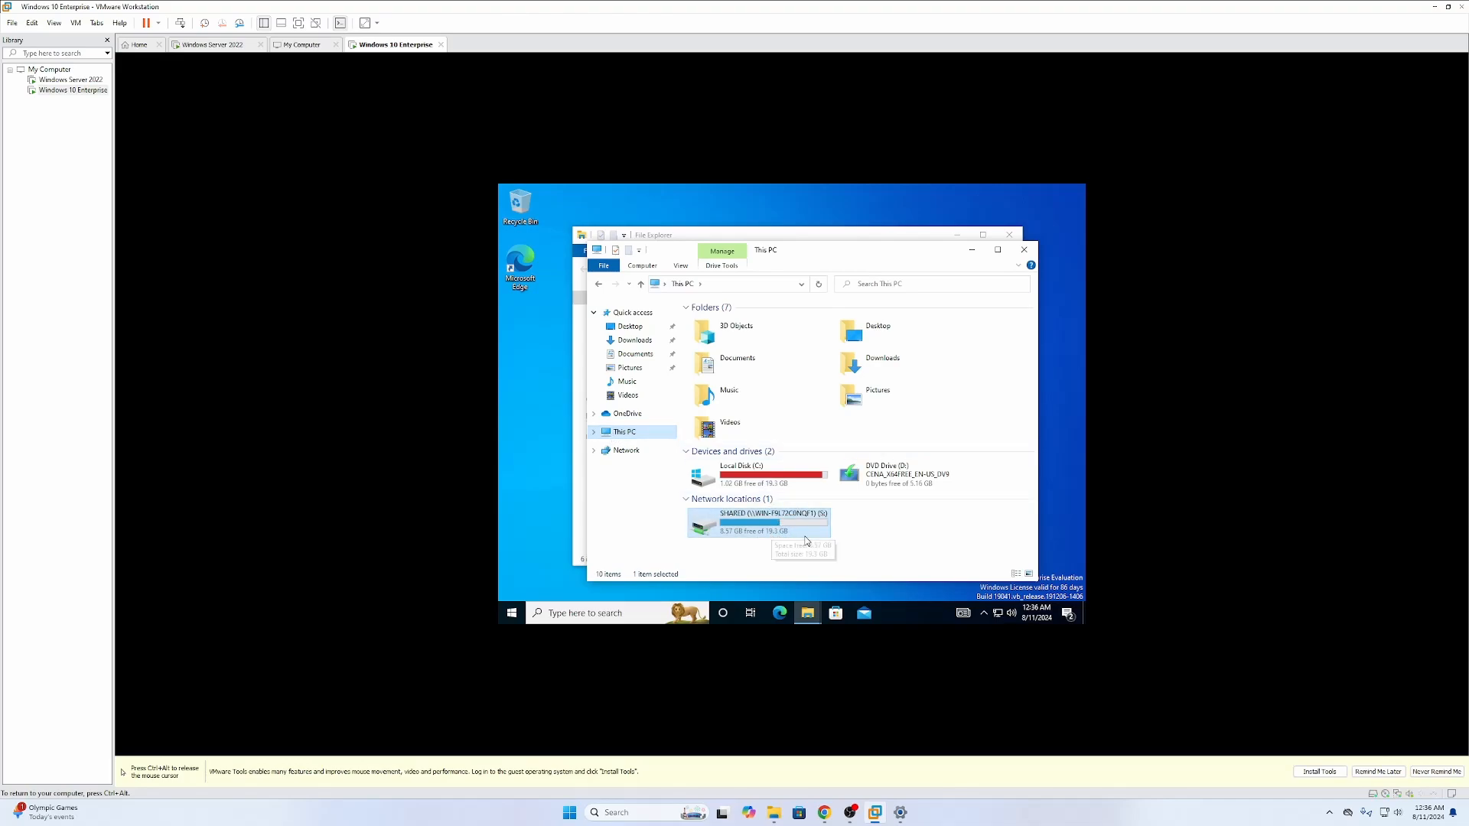
left_click(595, 432)
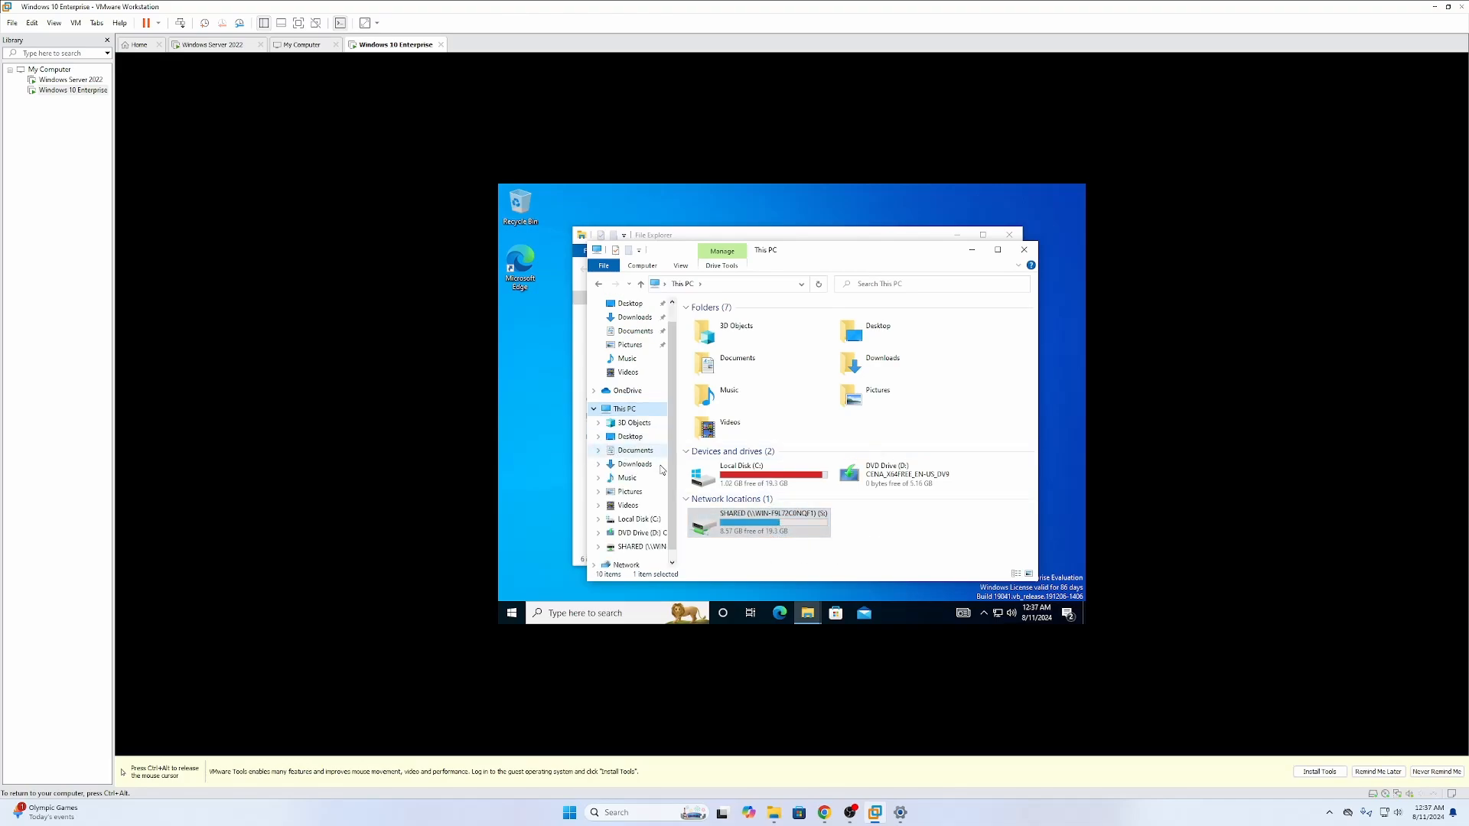
left_click(635, 534)
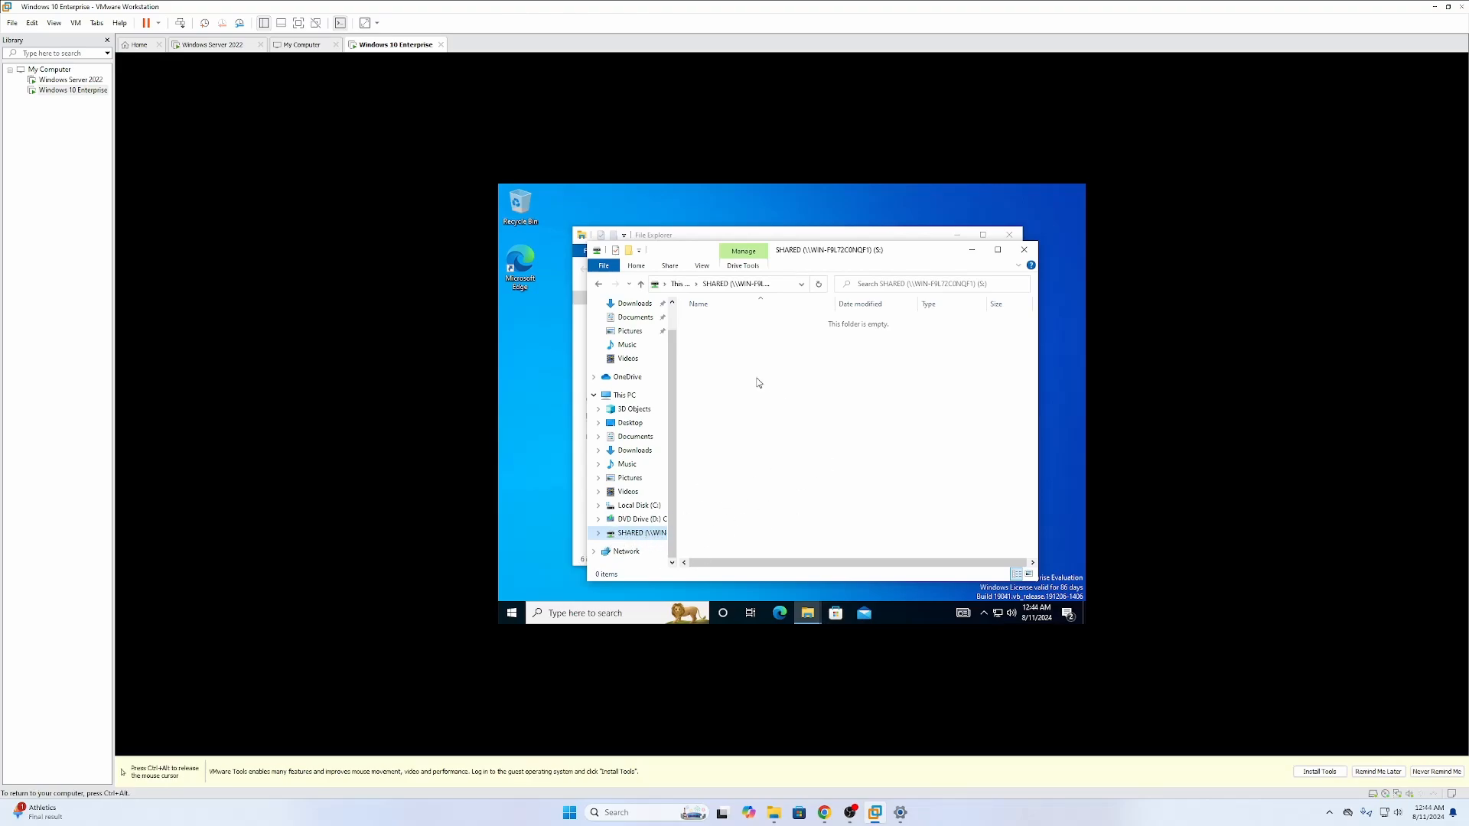
Step: Switch to Windows Server 2022 and create a new group policy object named Mapped Drives in Group Policy Management
key("ctrl+alt")
left_click(213, 46)
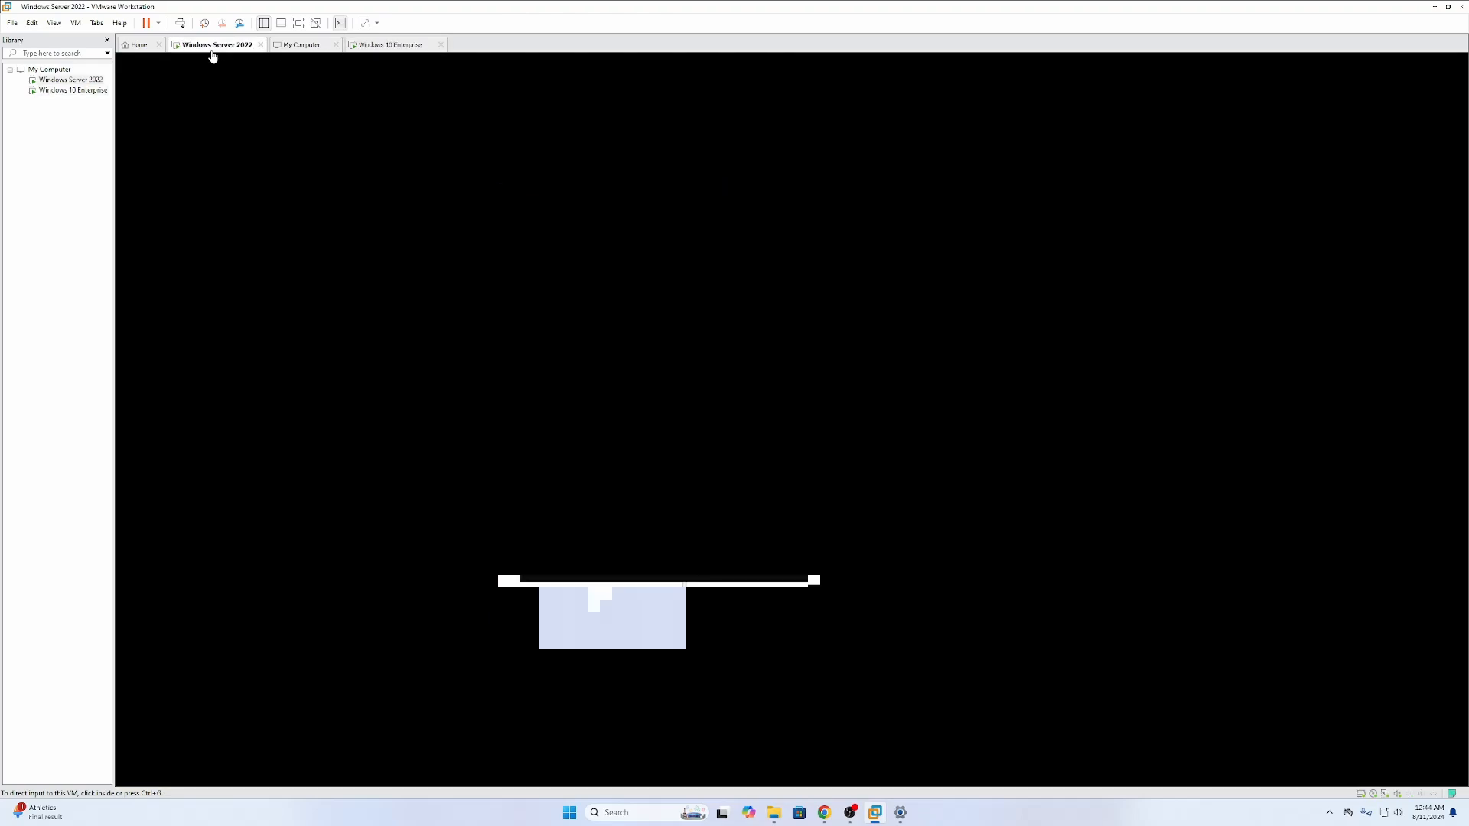
left_click(981, 273)
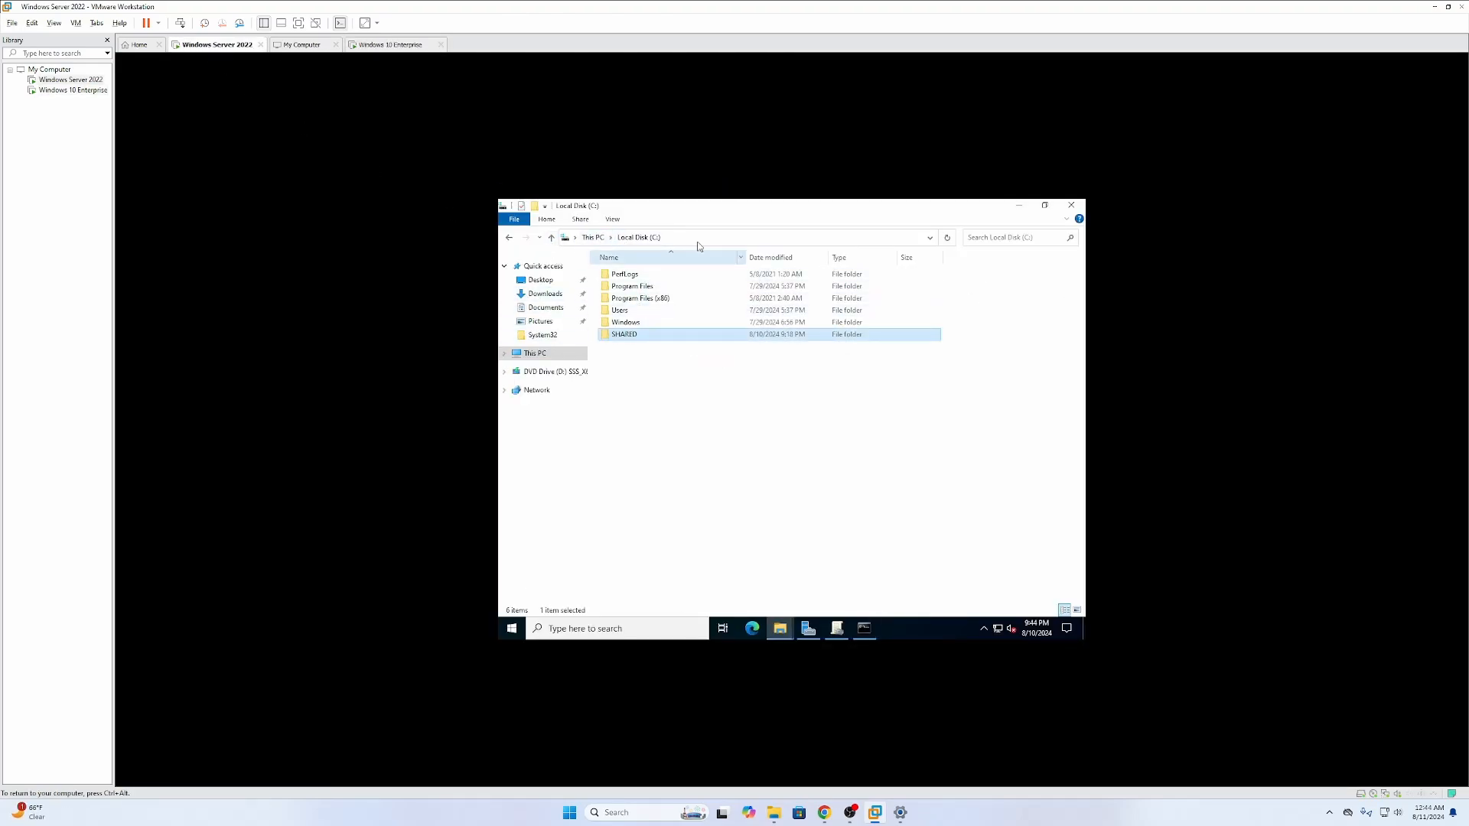
left_click(839, 630)
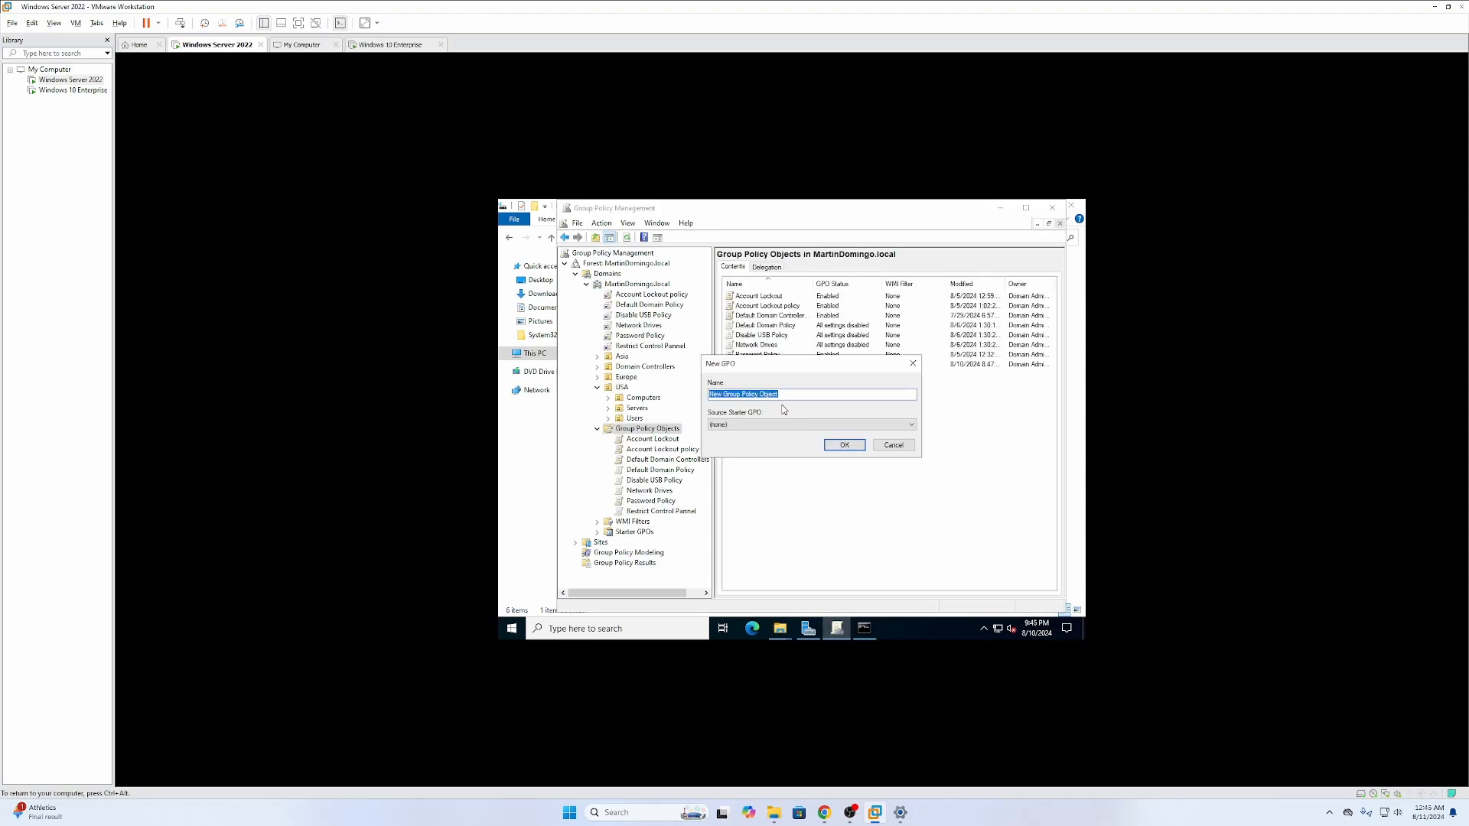
key("BackSpace")
left_click(844, 444)
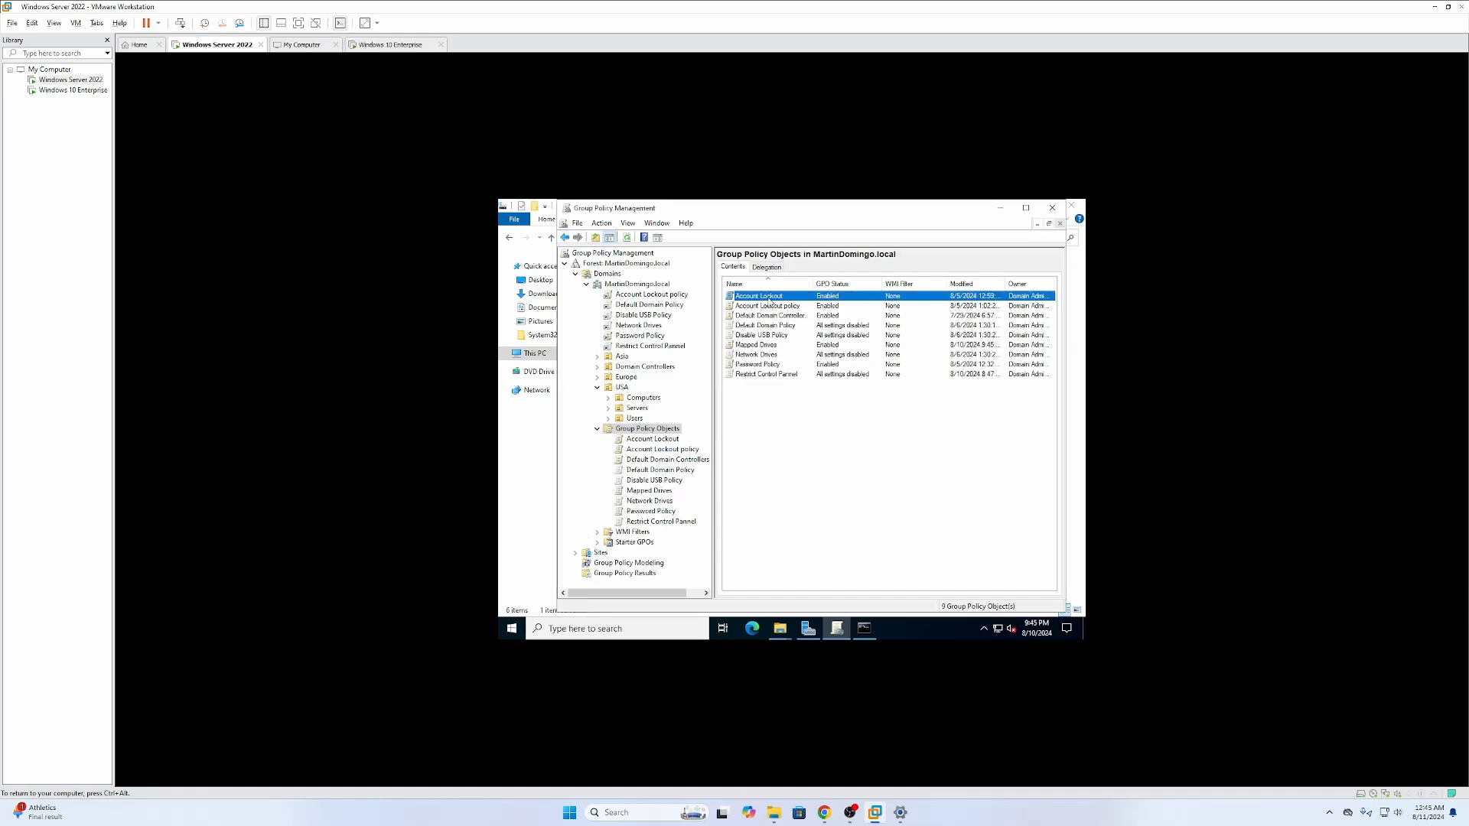
Step: Open the Mapped Drives policy for editing and go to Drive Maps in the user configuration's Windows Settings preferences
left_click(800, 433)
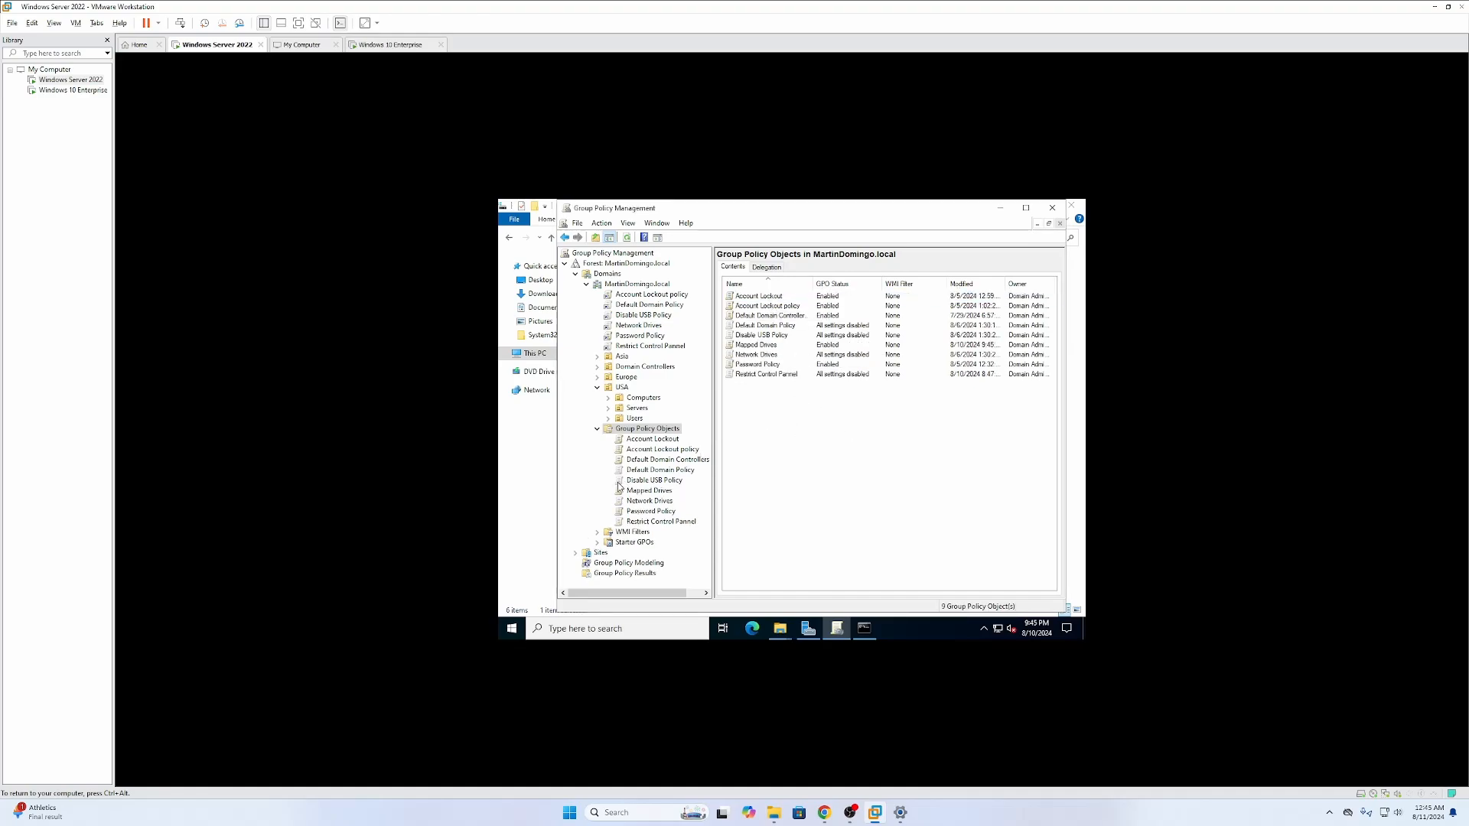
left_click(656, 492)
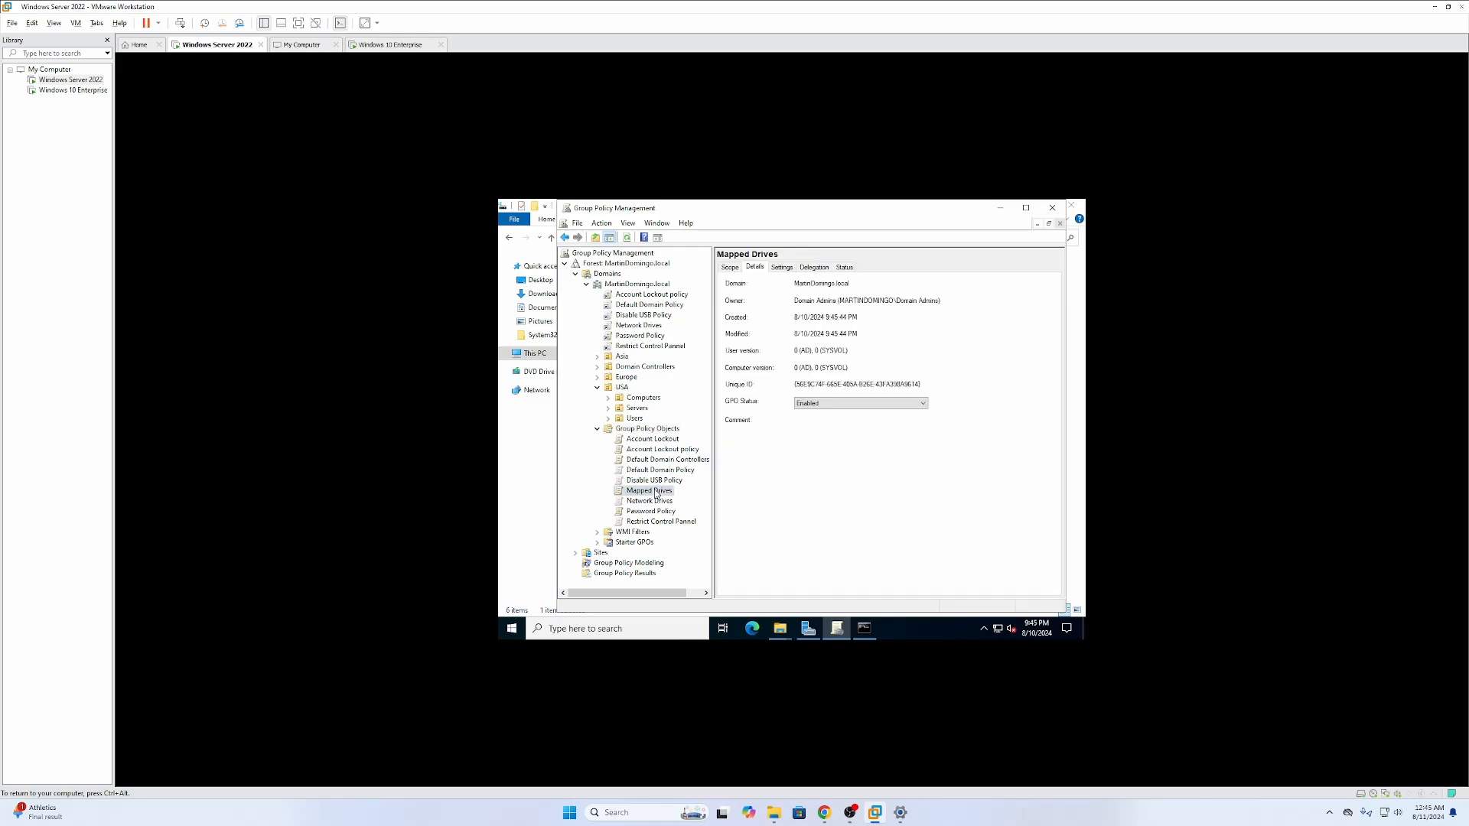
right_click(656, 493)
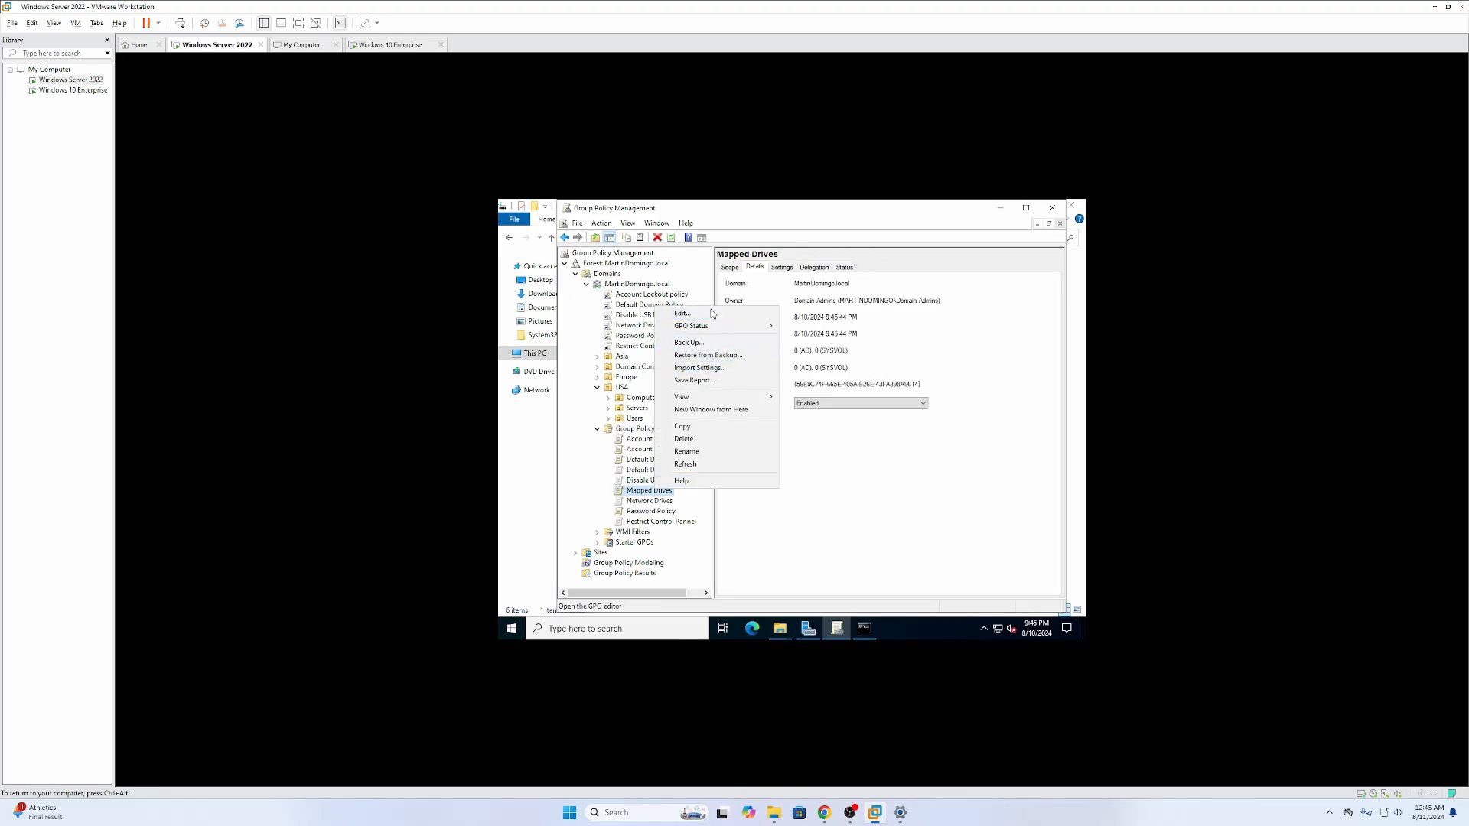
left_click(688, 314)
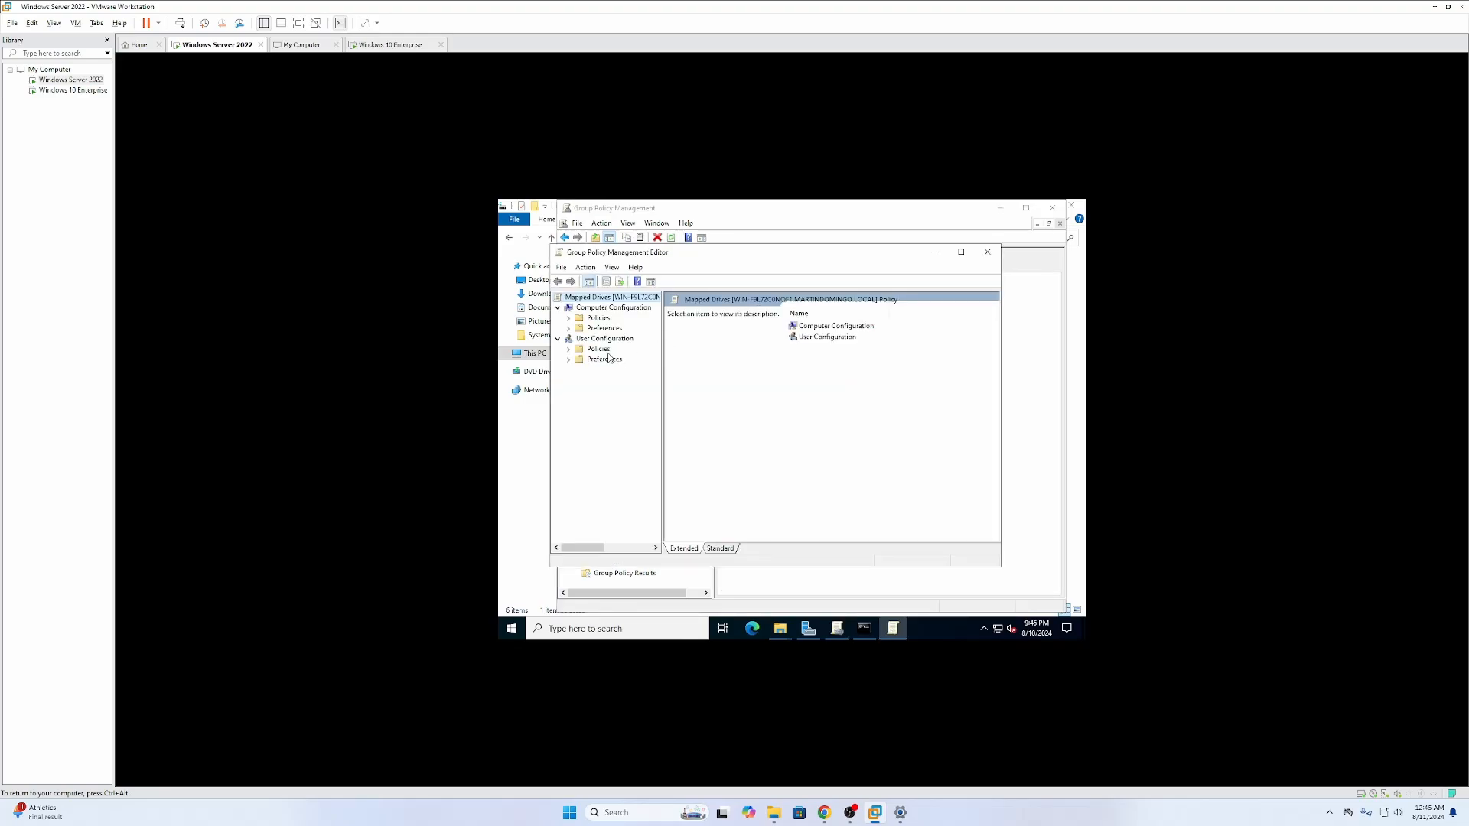
left_click(570, 360)
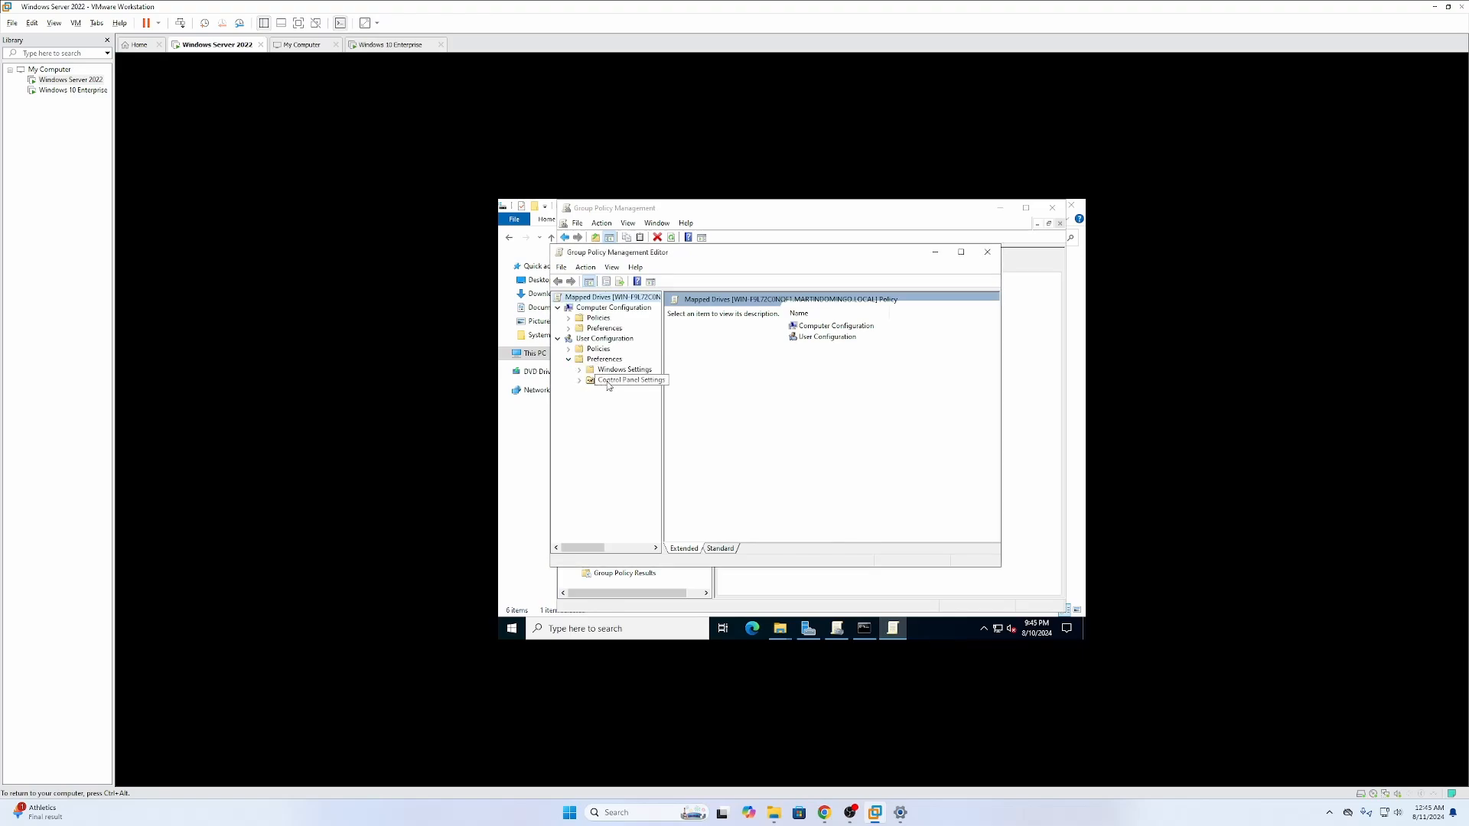
left_click(579, 370)
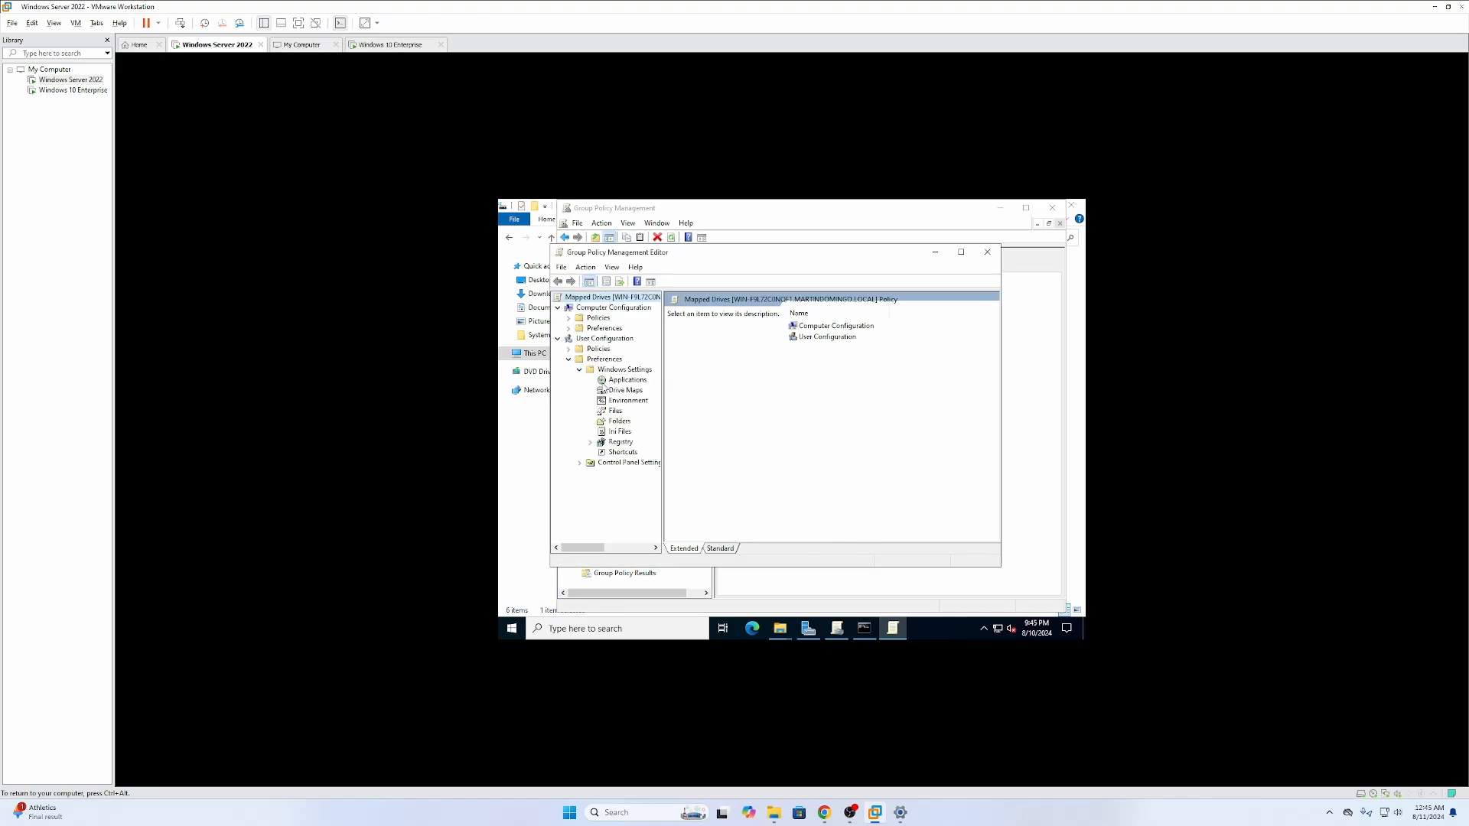
left_click(625, 392)
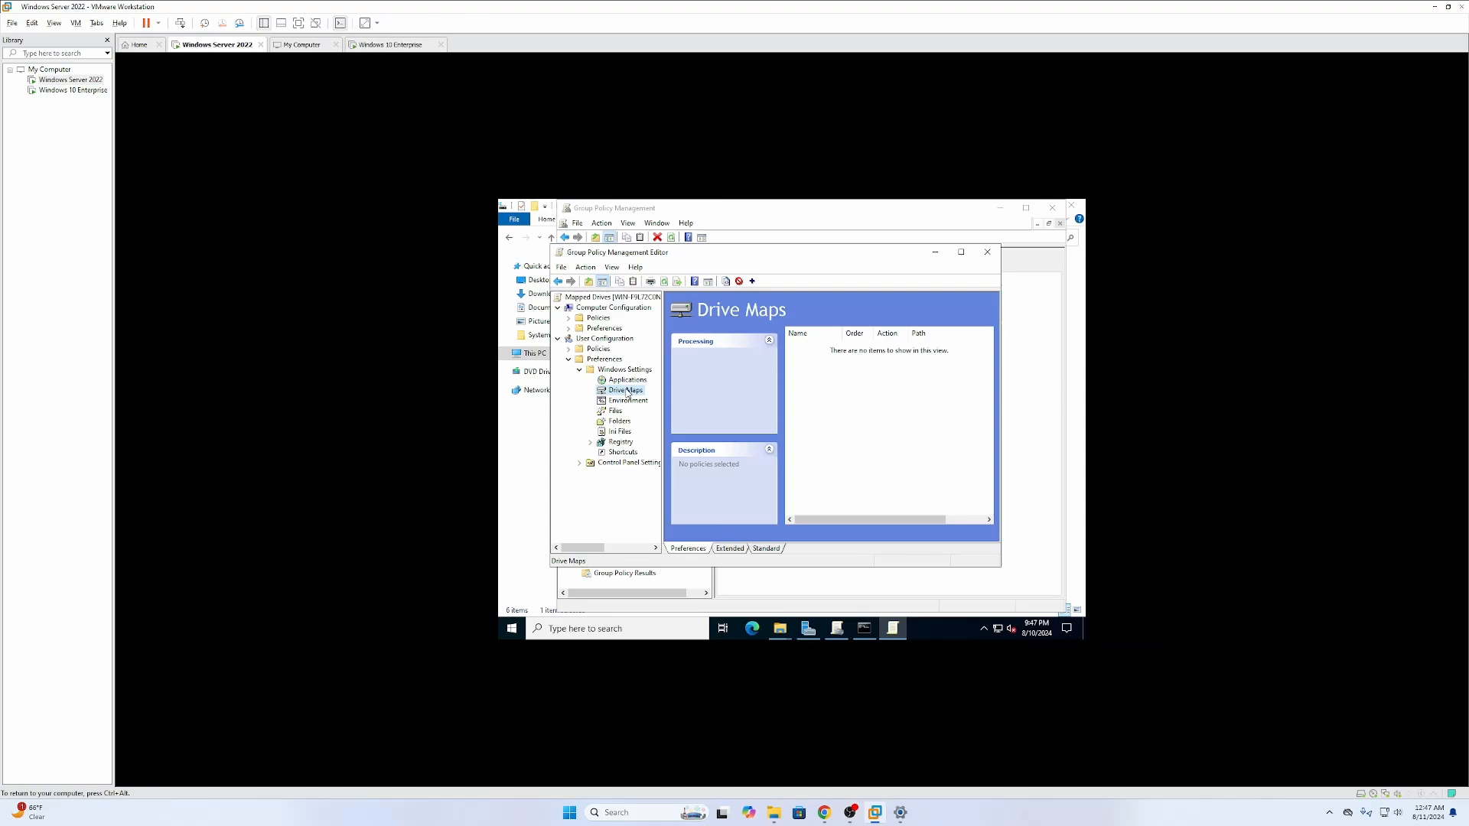
Step: Start a new mapped drive in Drive Maps, labelled SHARED and assigned the drive letter S
right_click(628, 394)
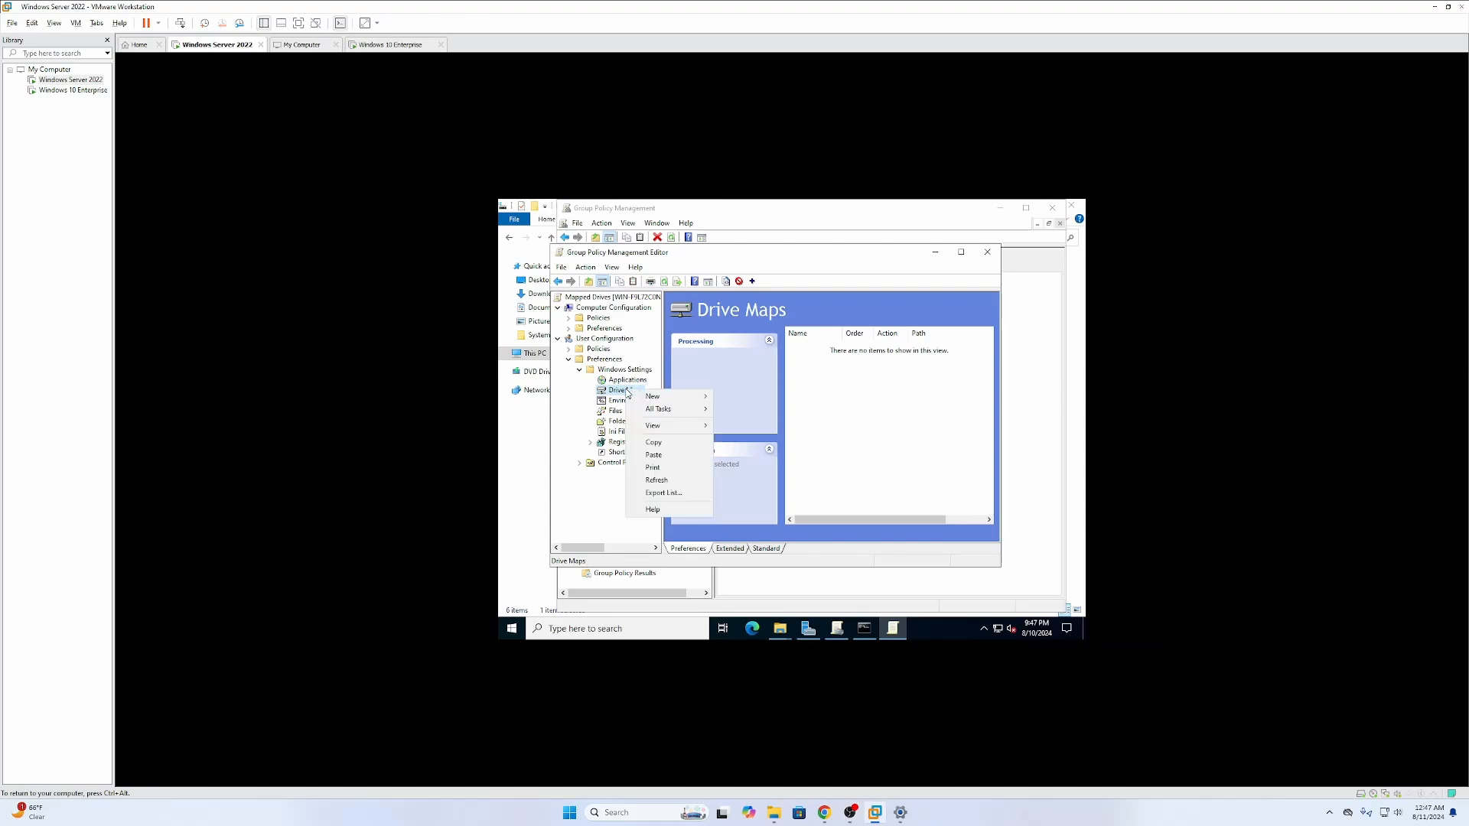
mouse_move(651, 399)
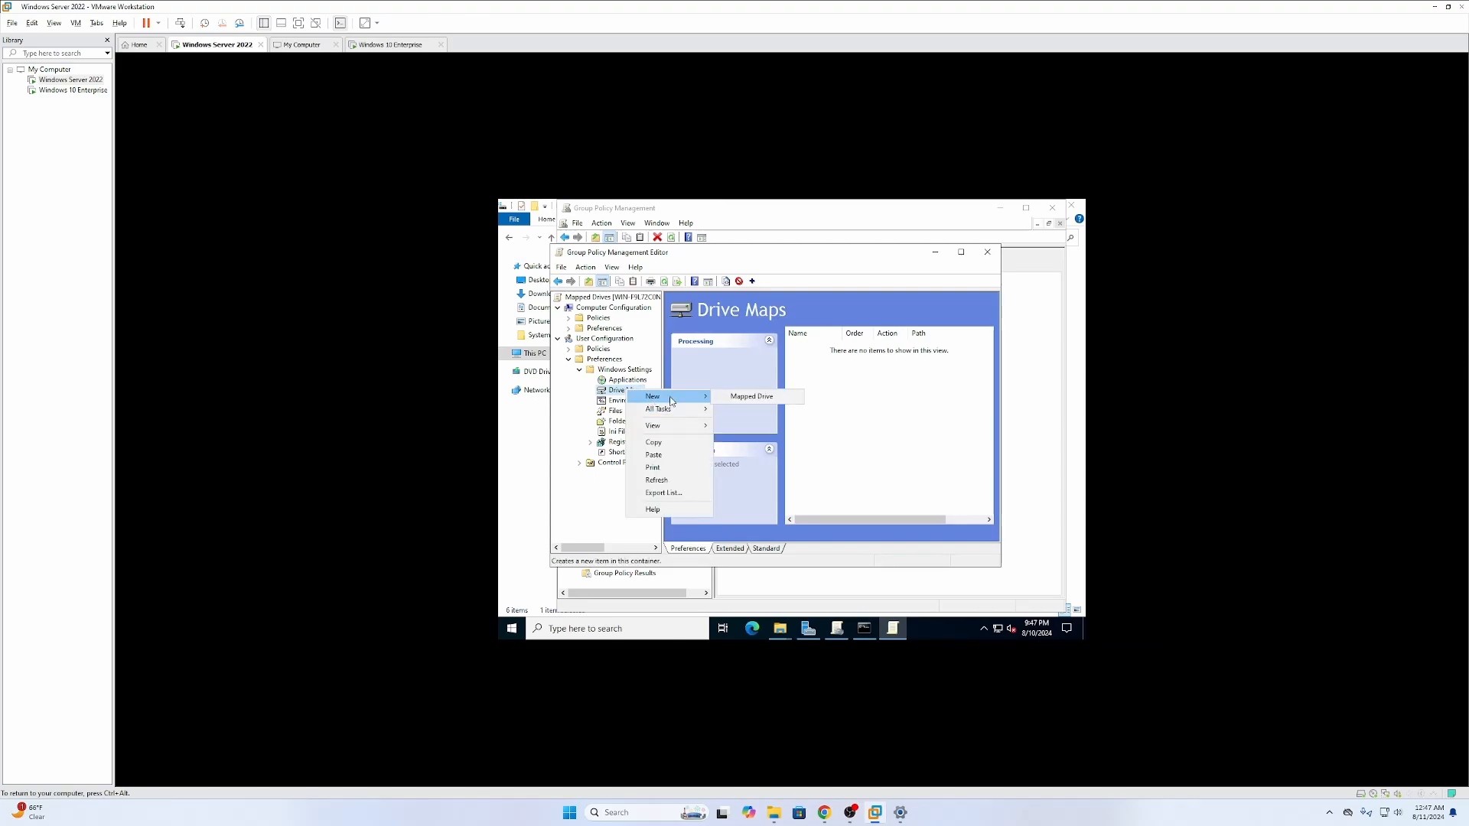
left_click(748, 399)
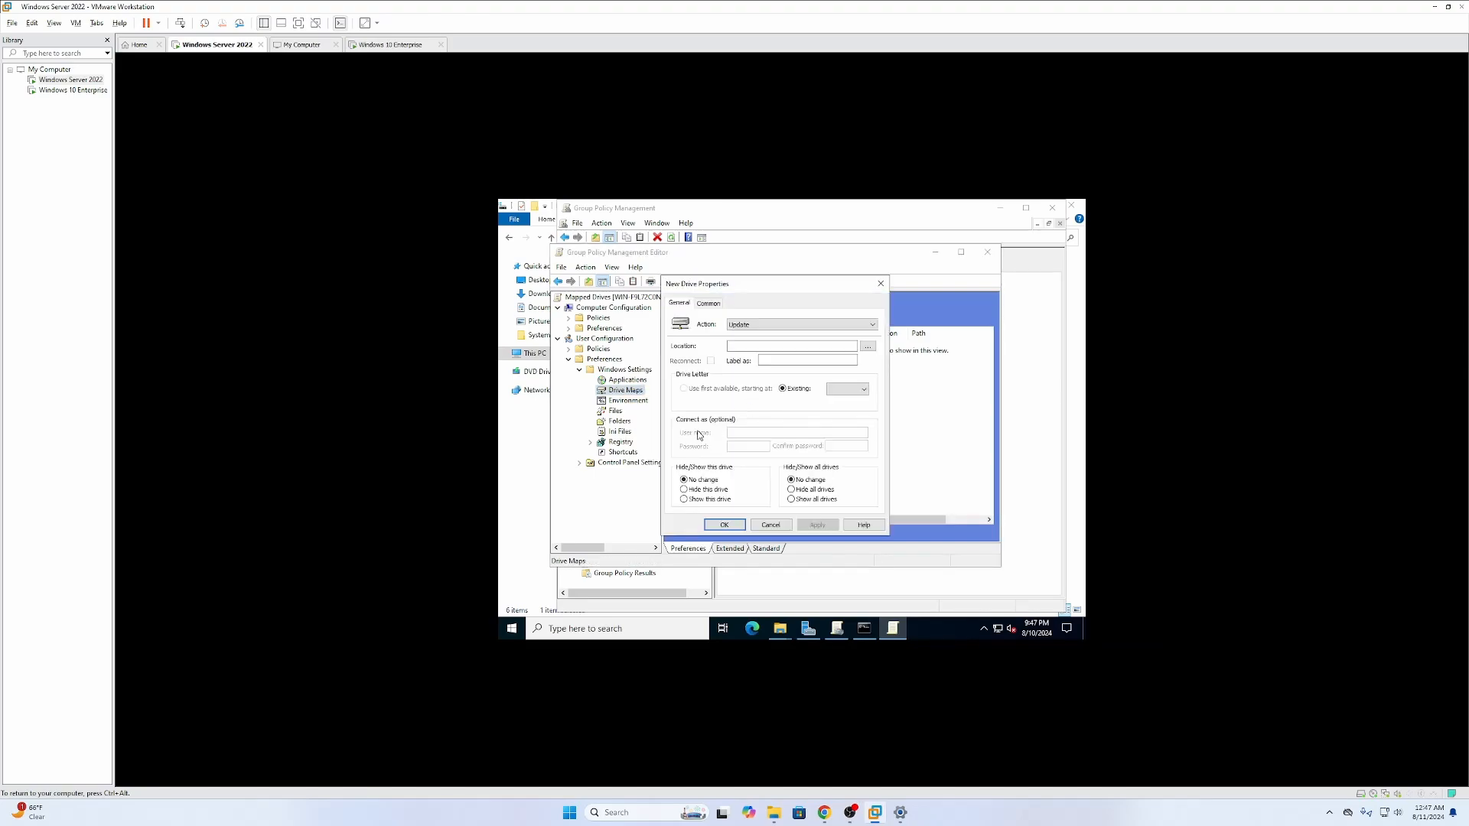
left_click(754, 348)
left_click(792, 361)
type("SHARED")
left_click(849, 390)
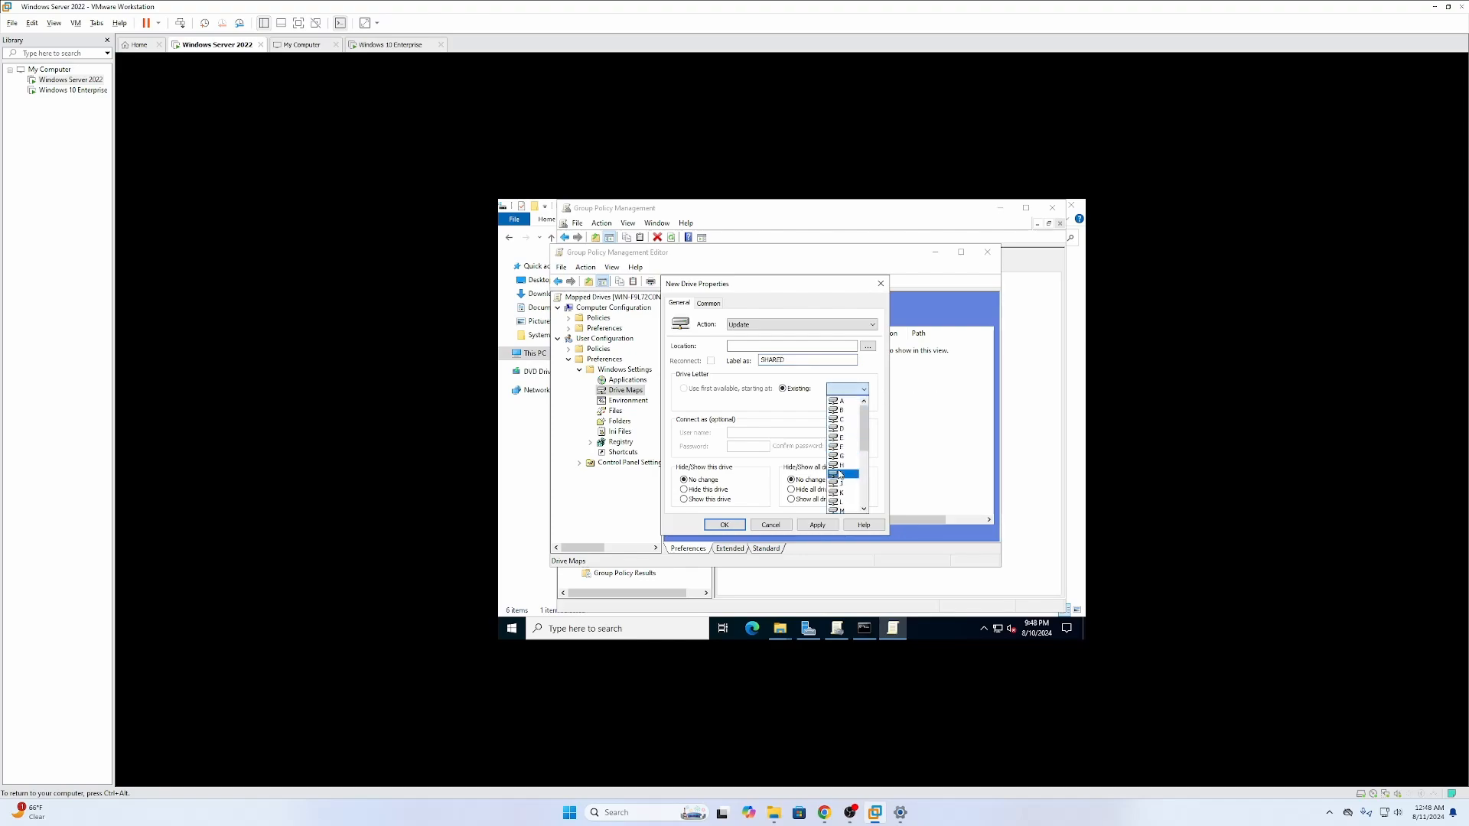
scroll(839, 476, "down", 5)
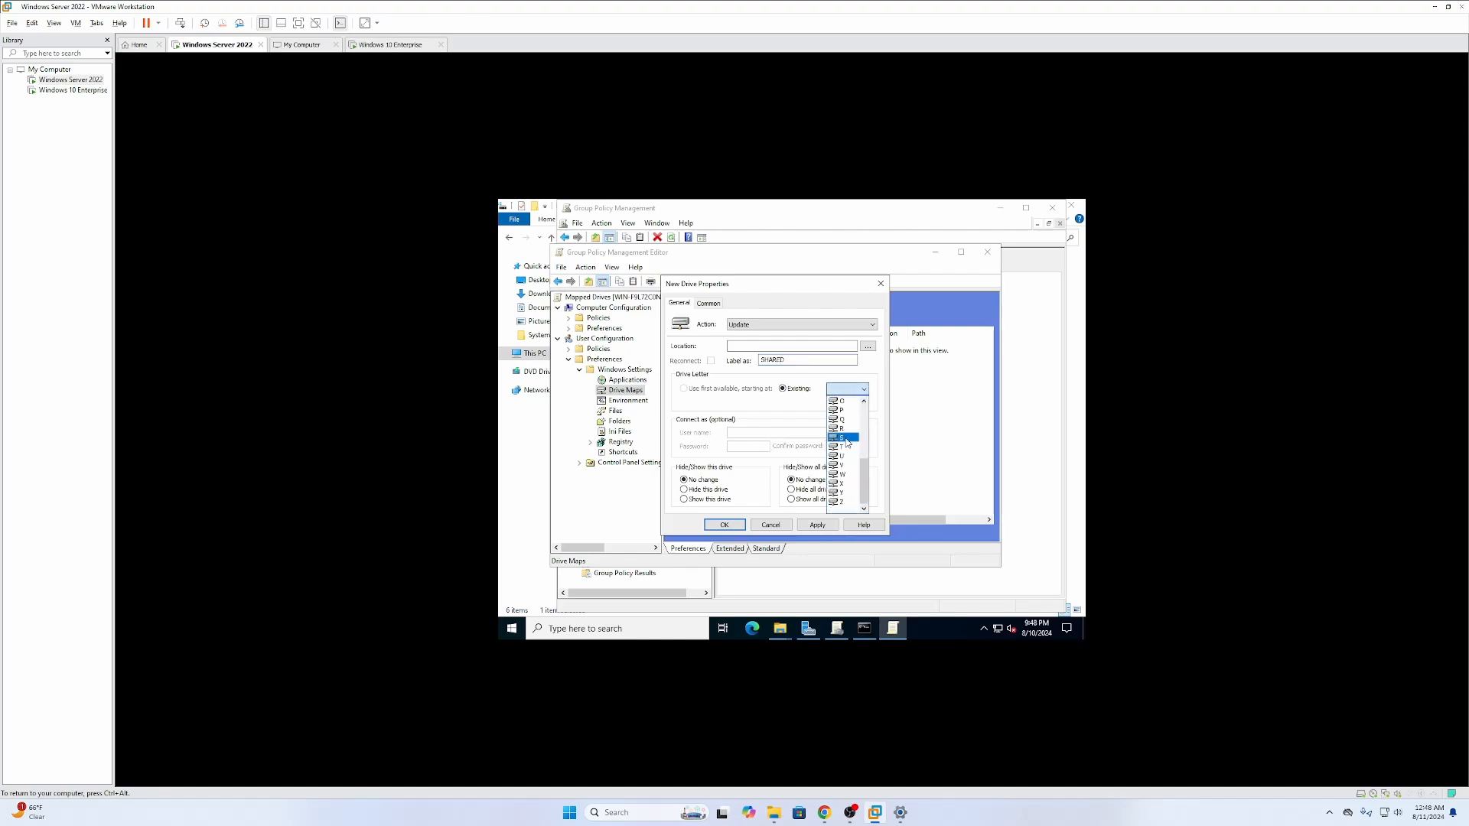
left_click(845, 439)
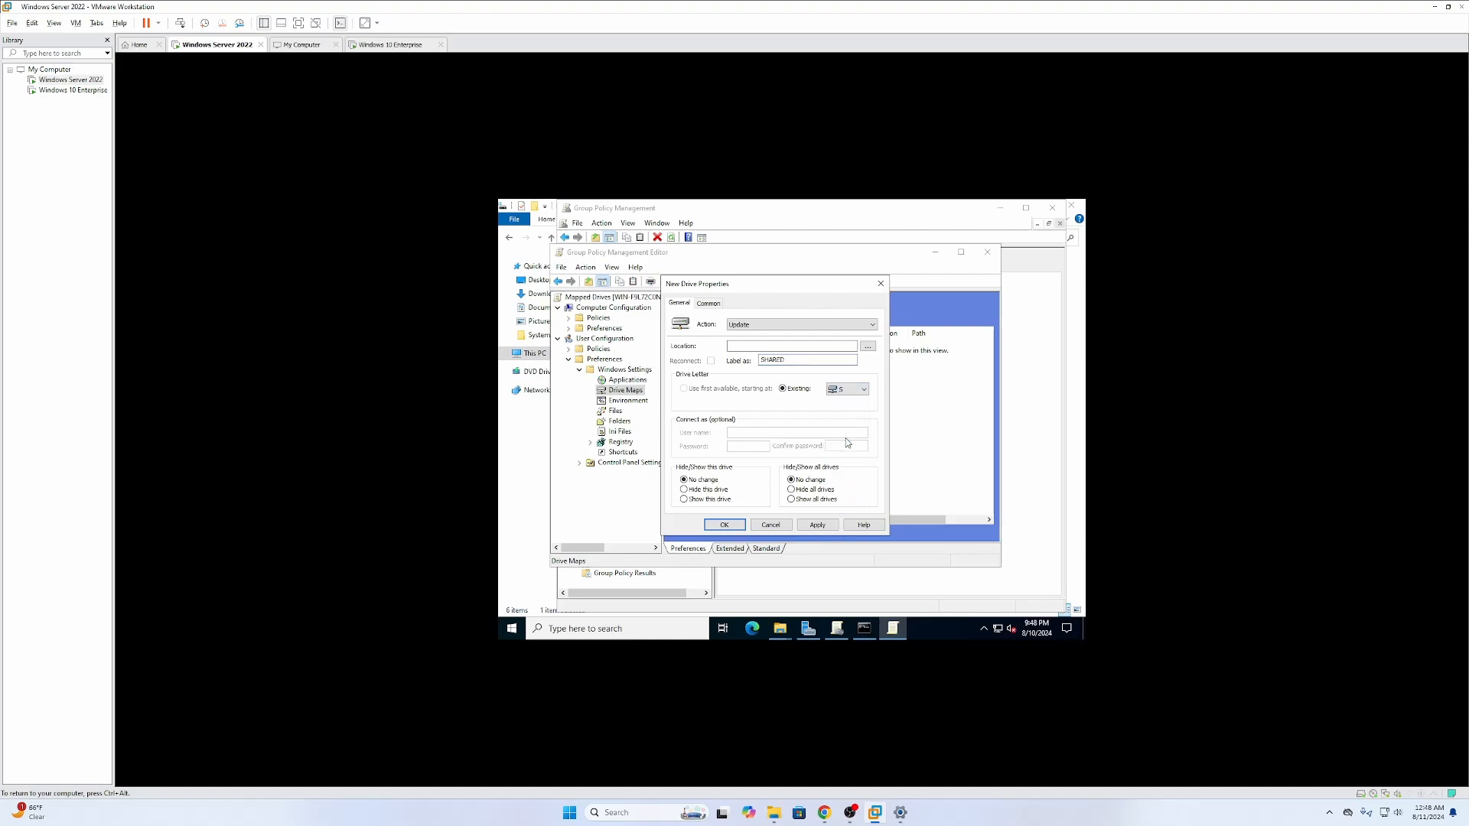
Step: Set the new drive's location to \\WIN-F9L72C0NQF1\SHARED, then apply and save the mapping
left_click(773, 344)
type("\\\\WIN-F9L72C0NQF\\SHARED")
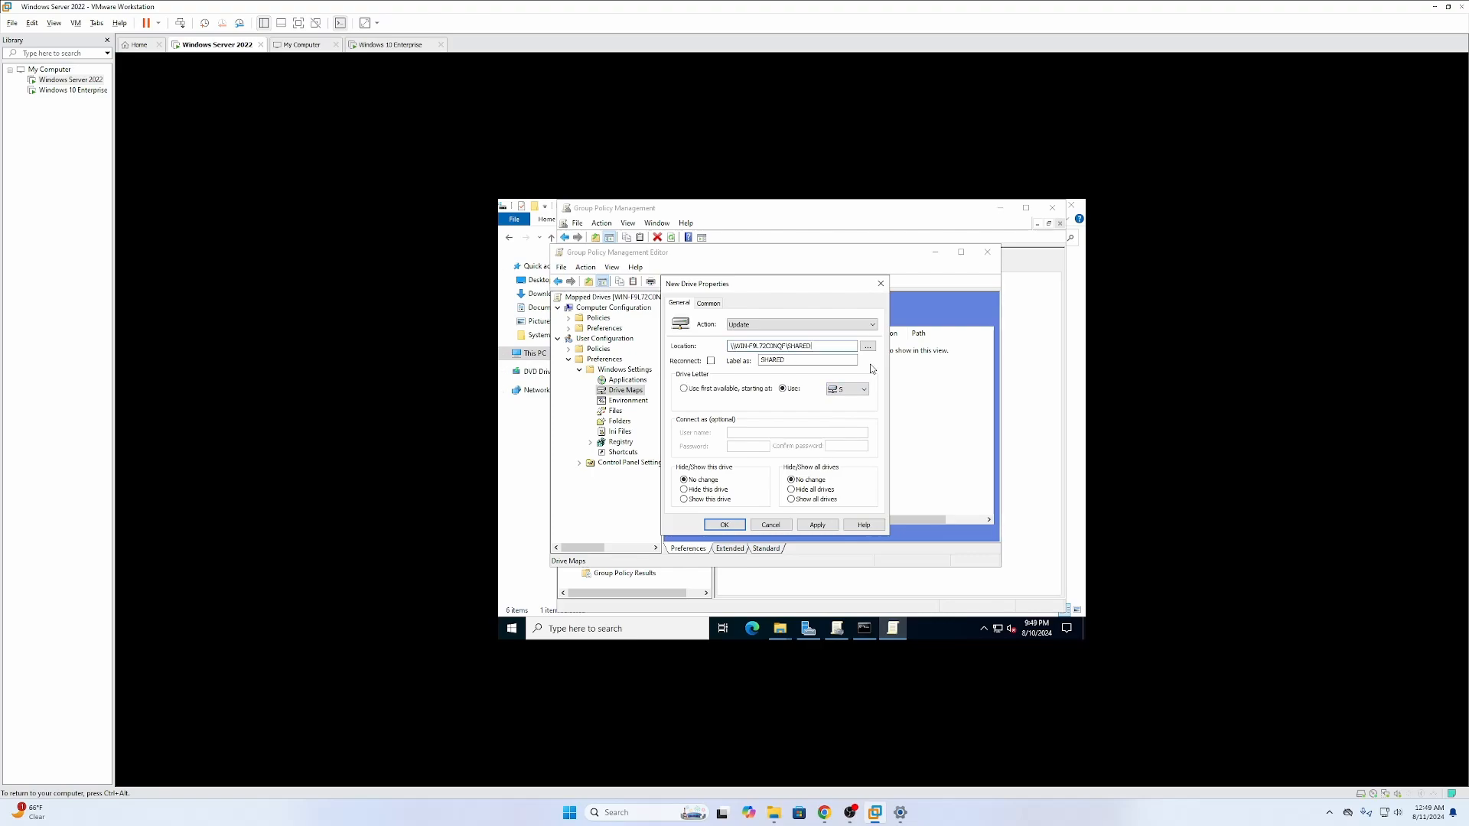
left_click(815, 526)
left_click(728, 527)
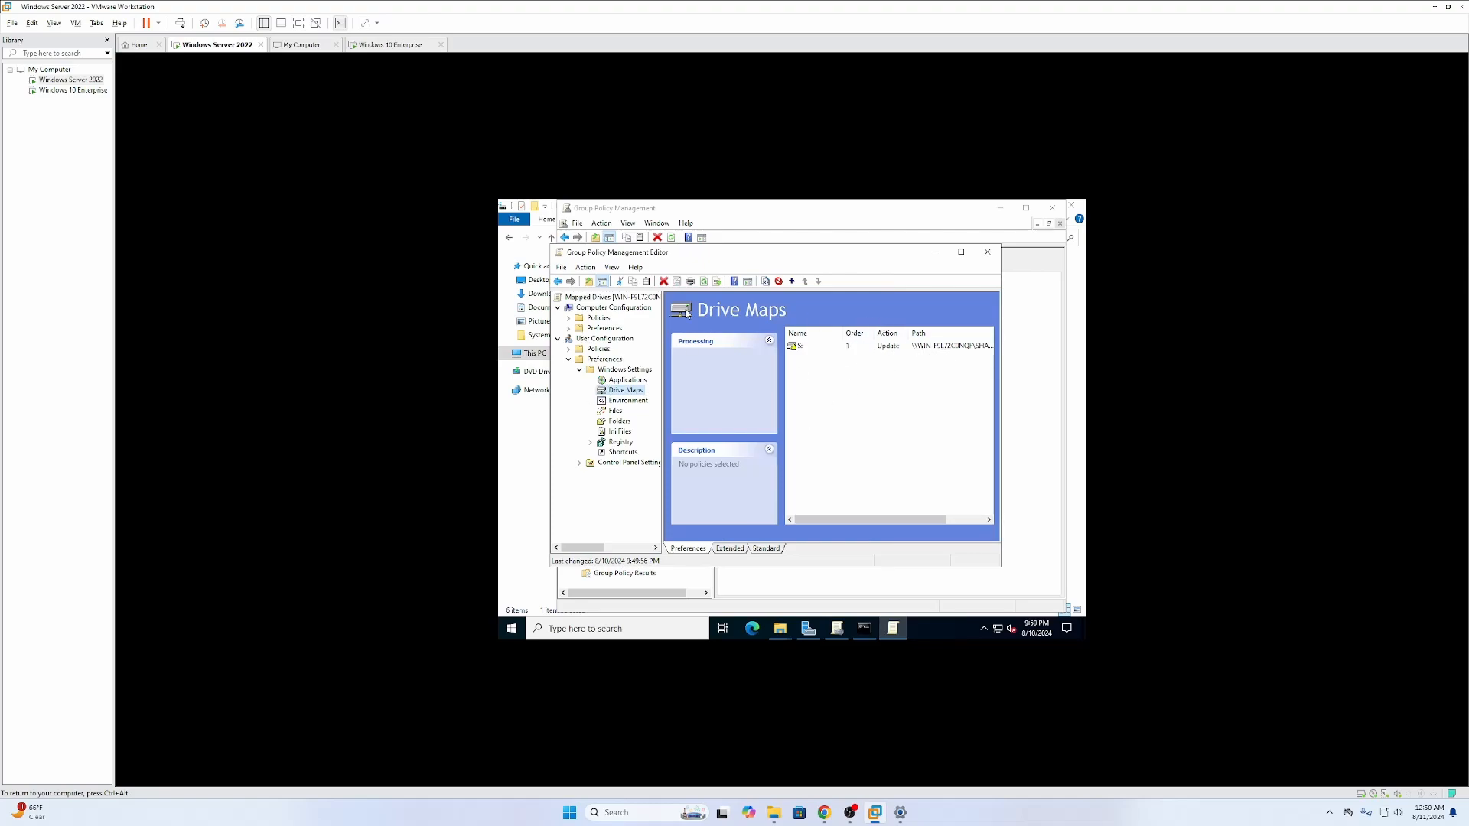
Step: Close the policy editor and expand the Users organizational unit under USA in the domain tree
left_click(986, 260)
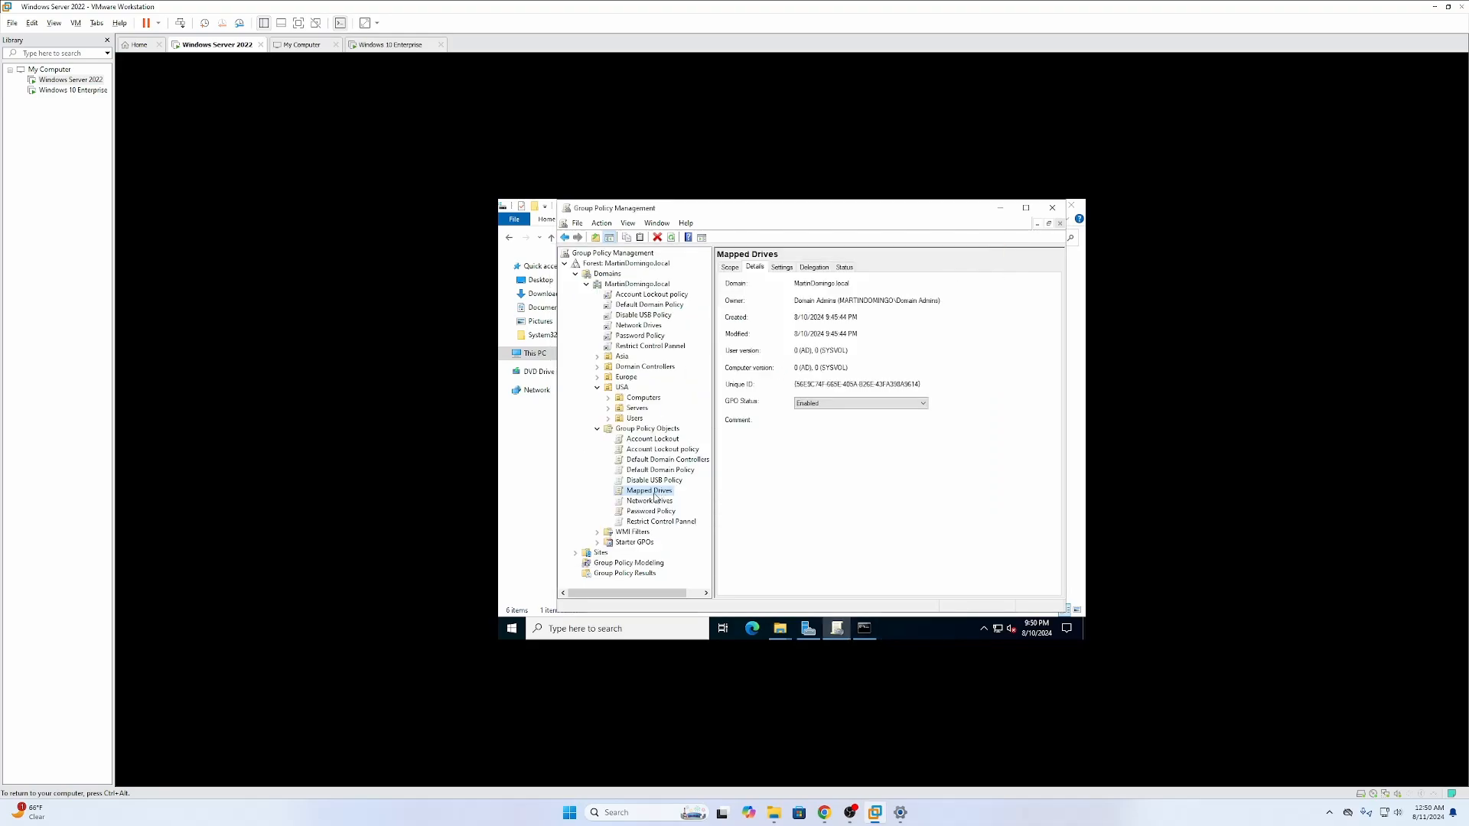
left_click(608, 420)
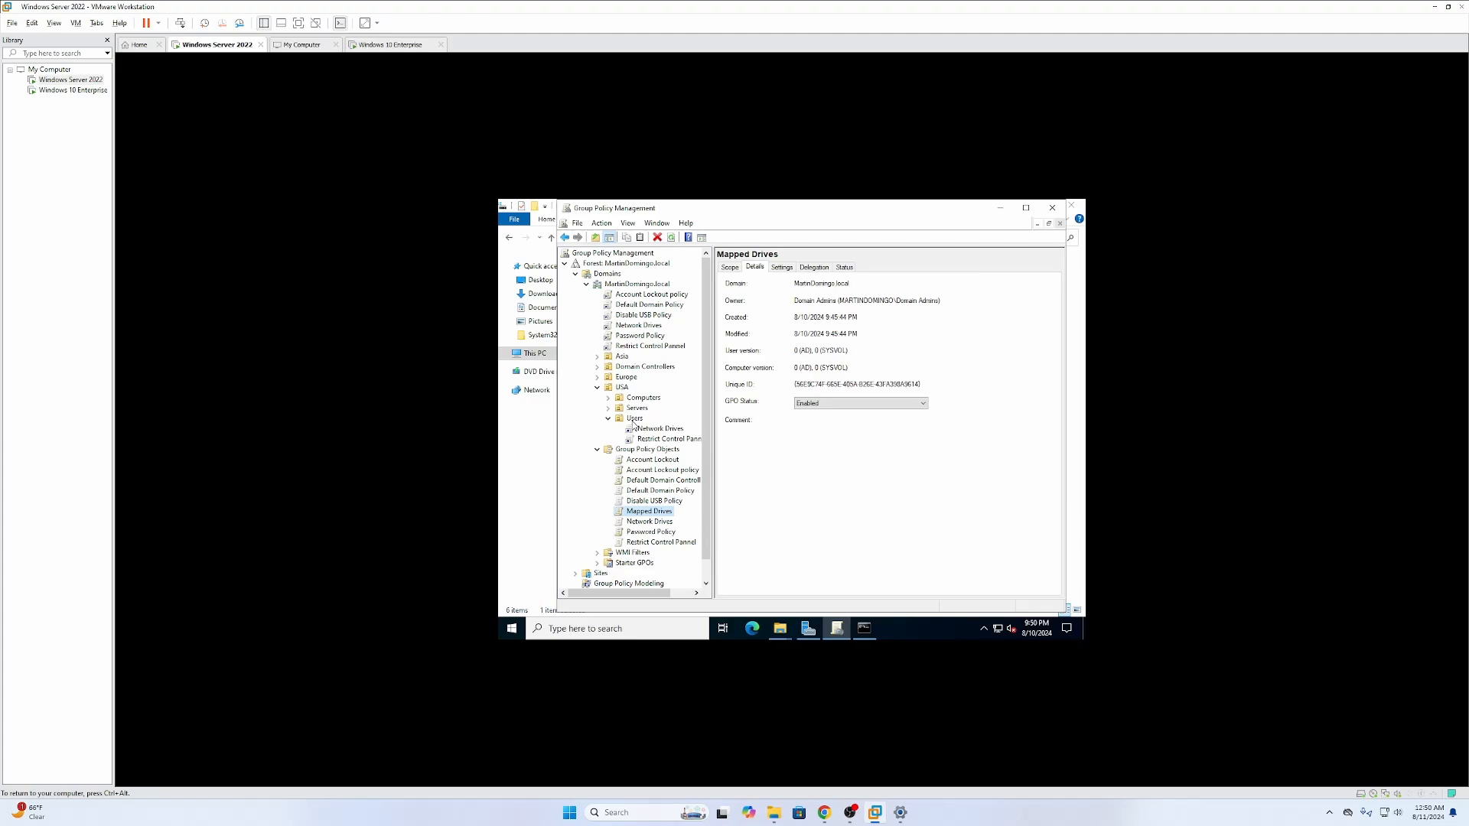
Step: Switch to the Windows 10 Enterprise virtual machine and expand This PC to check for the SHARED drive
left_click(393, 45)
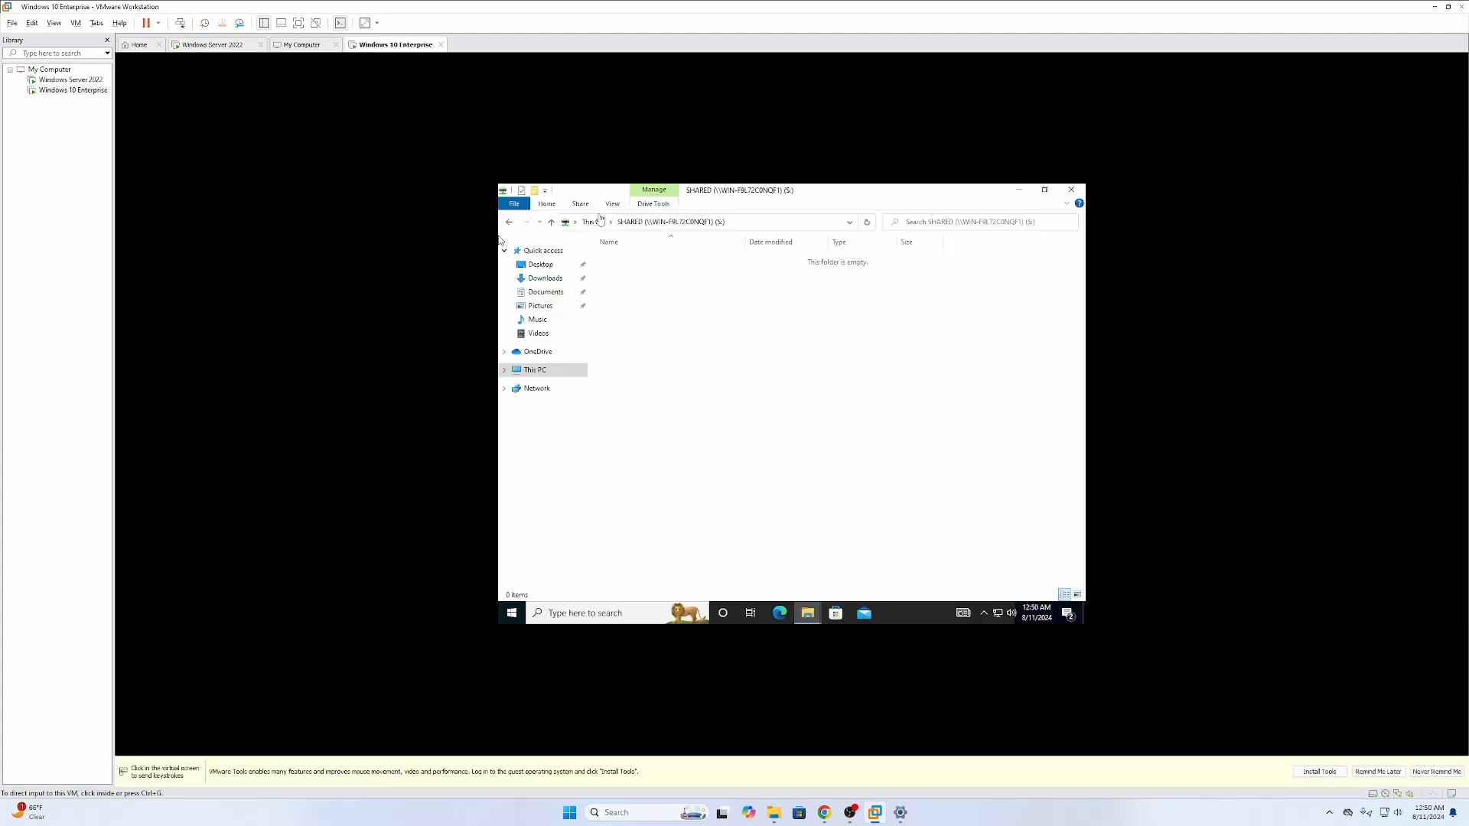
left_click(561, 210)
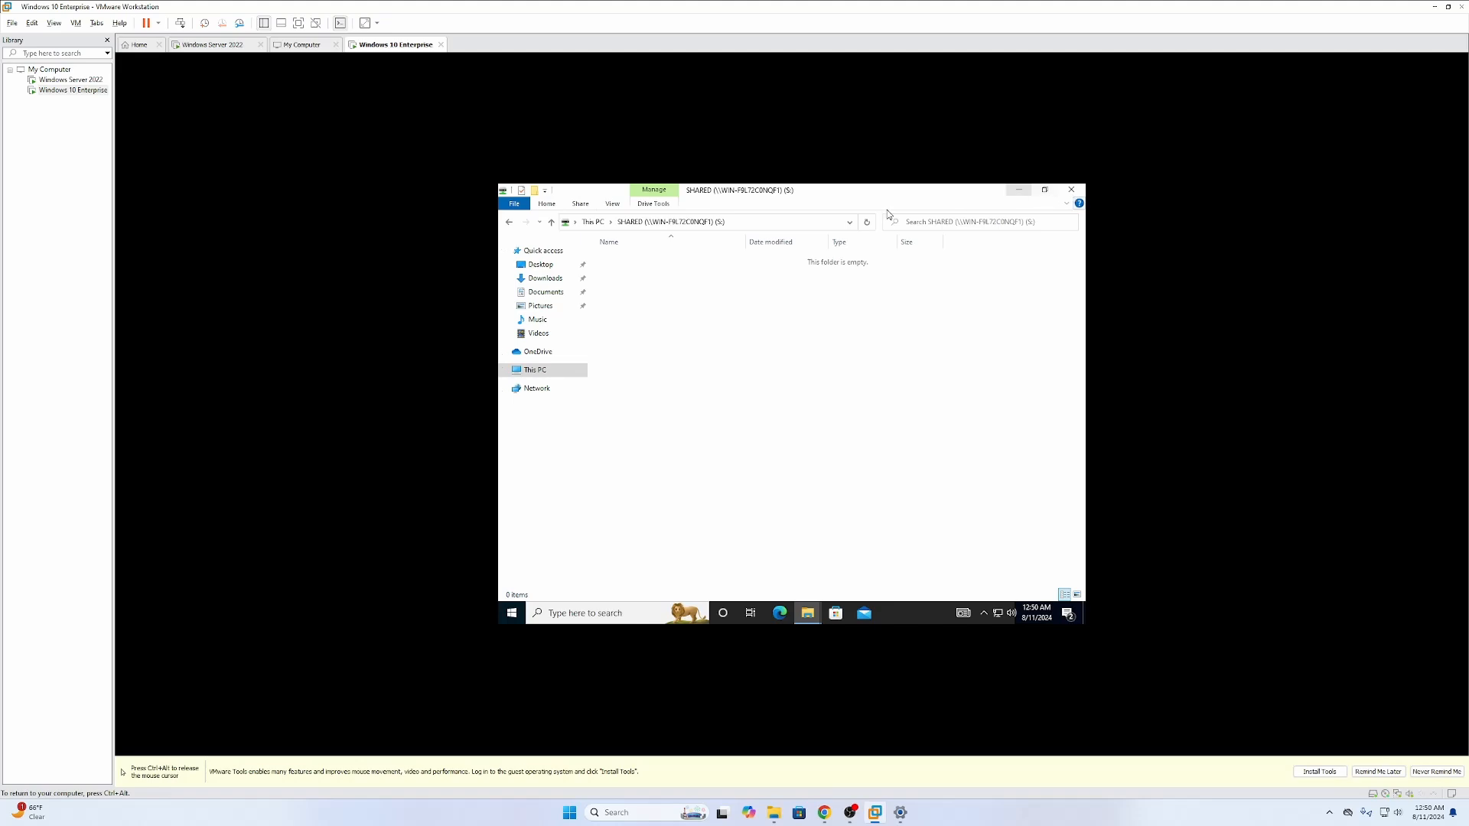
left_click(504, 369)
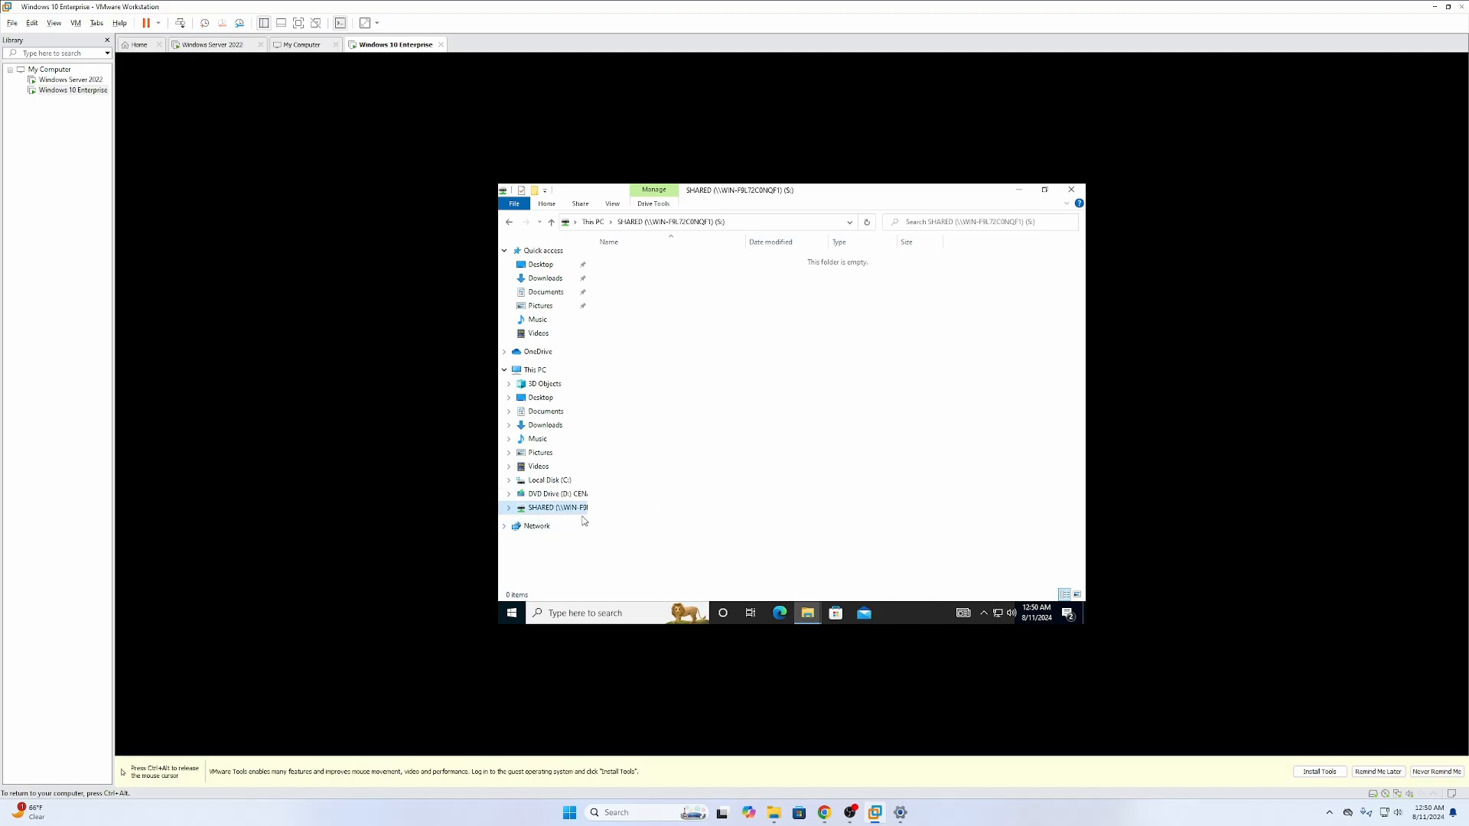
Step: Restart the Windows 10 client from its power options
left_click(511, 613)
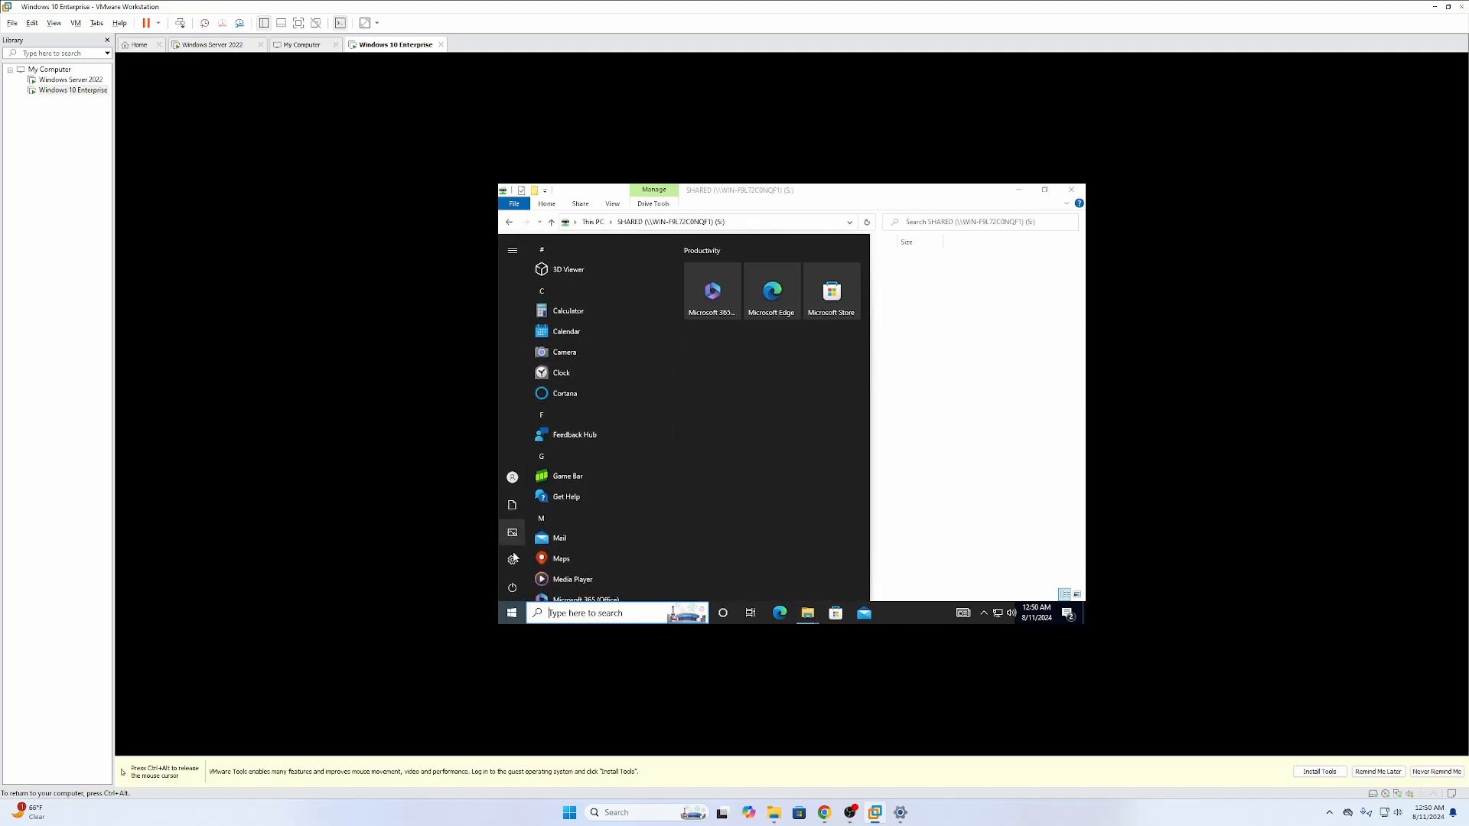
mouse_move(521, 539)
left_click(537, 590)
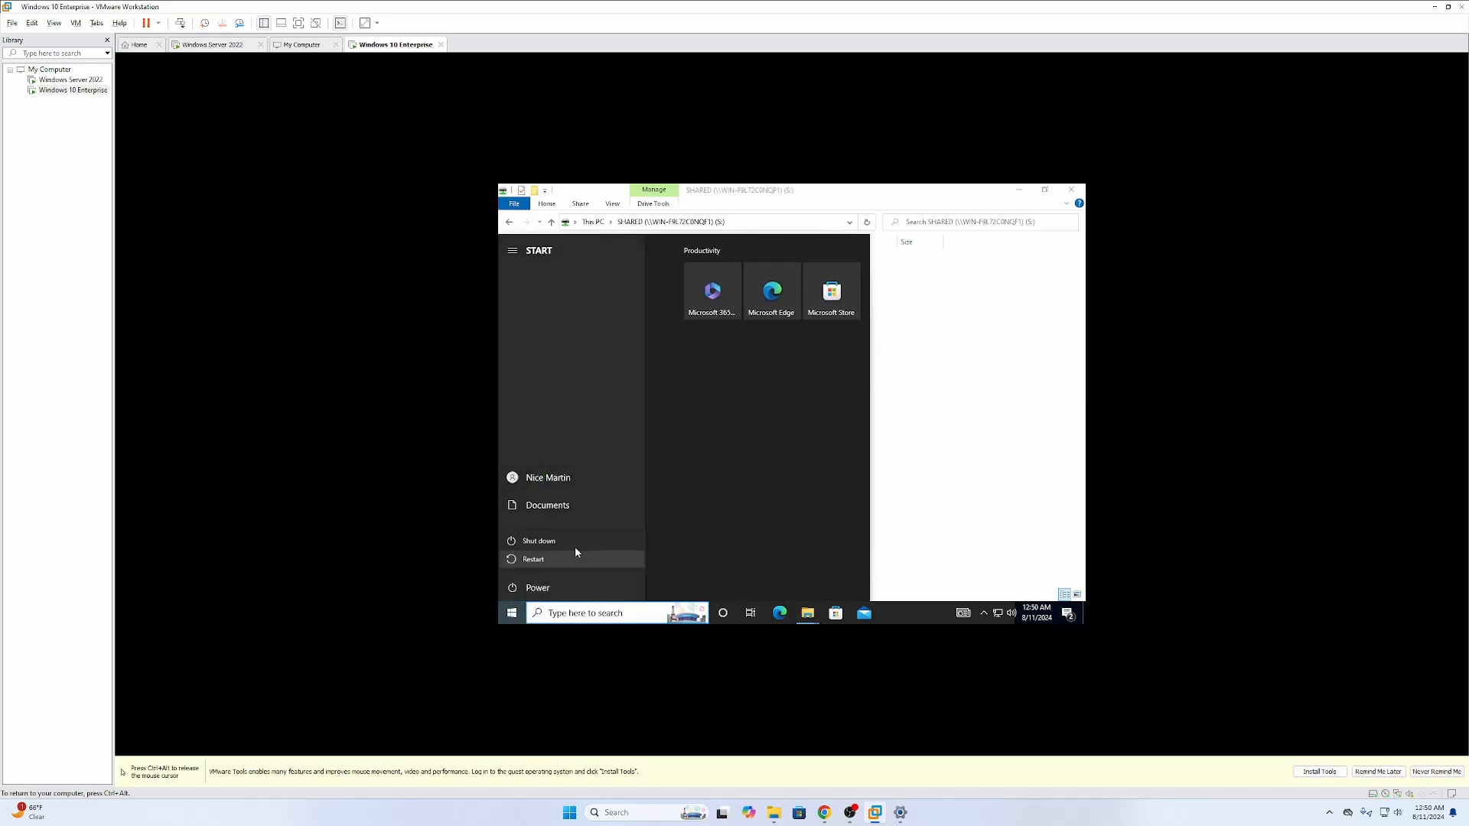
left_click(558, 563)
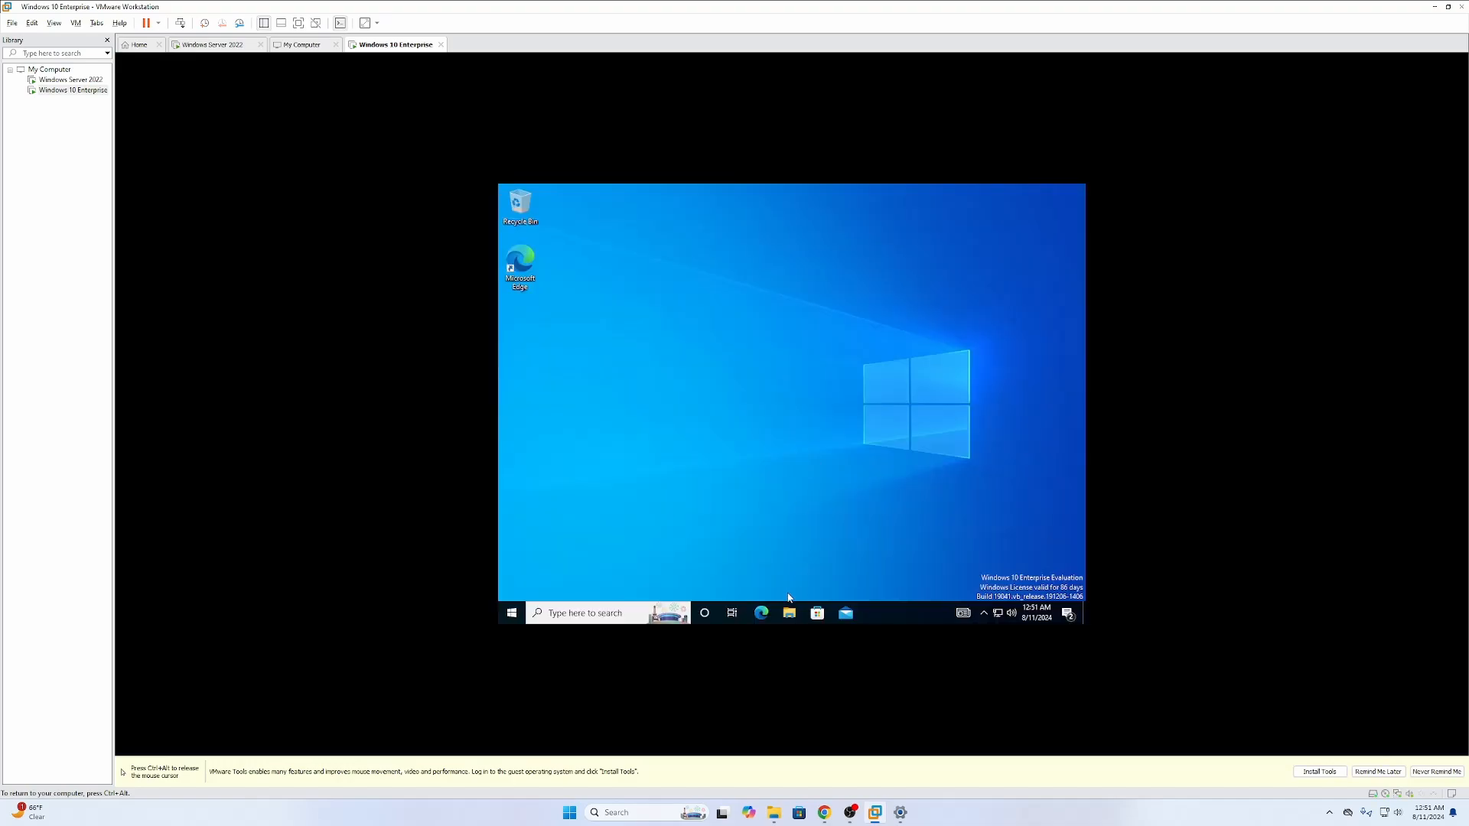
Step: Open File Explorer on the restarted client and check the drives under This PC for the SHARED mapping
left_click(788, 614)
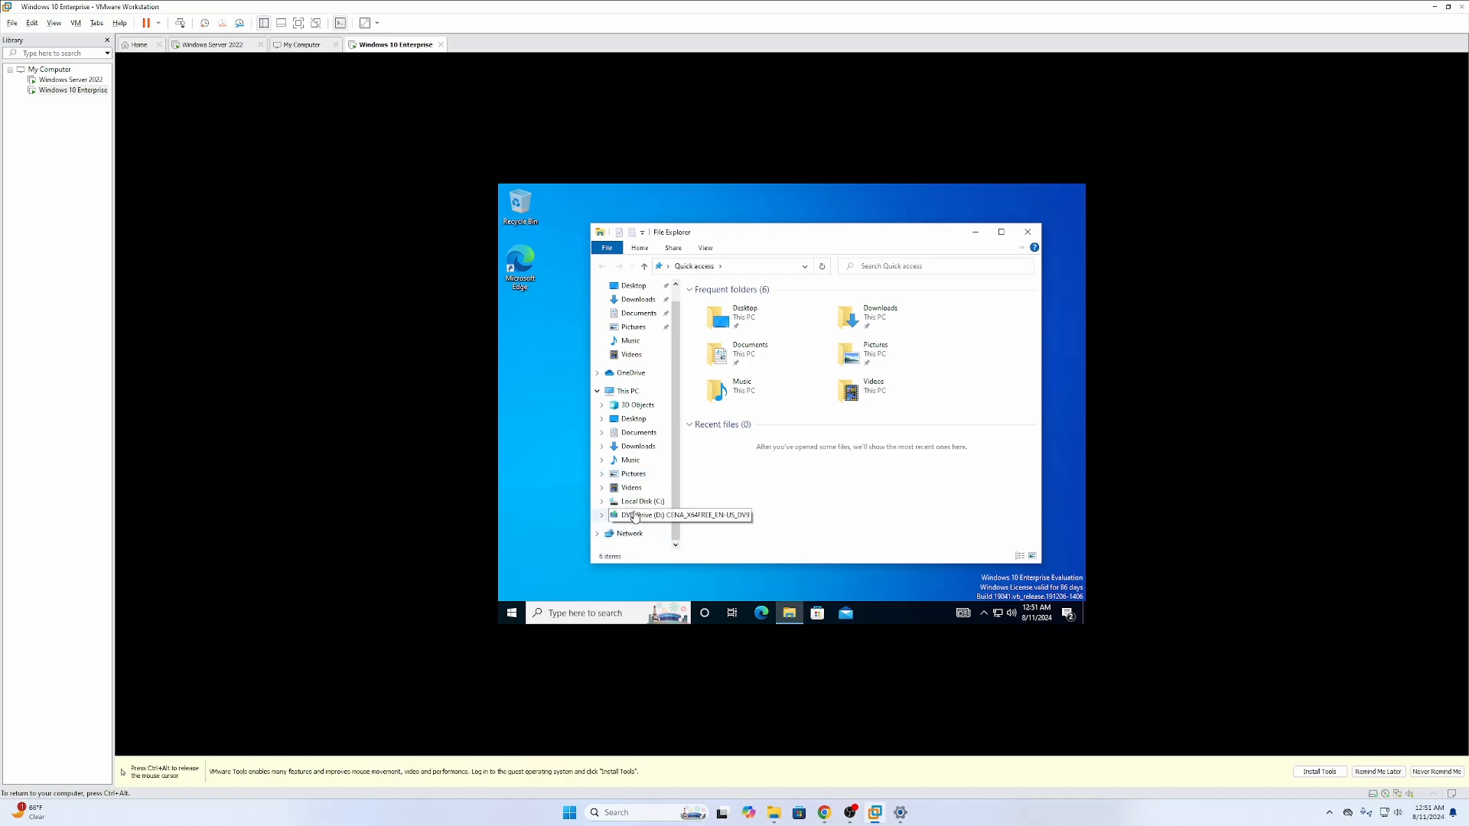
left_click(645, 502)
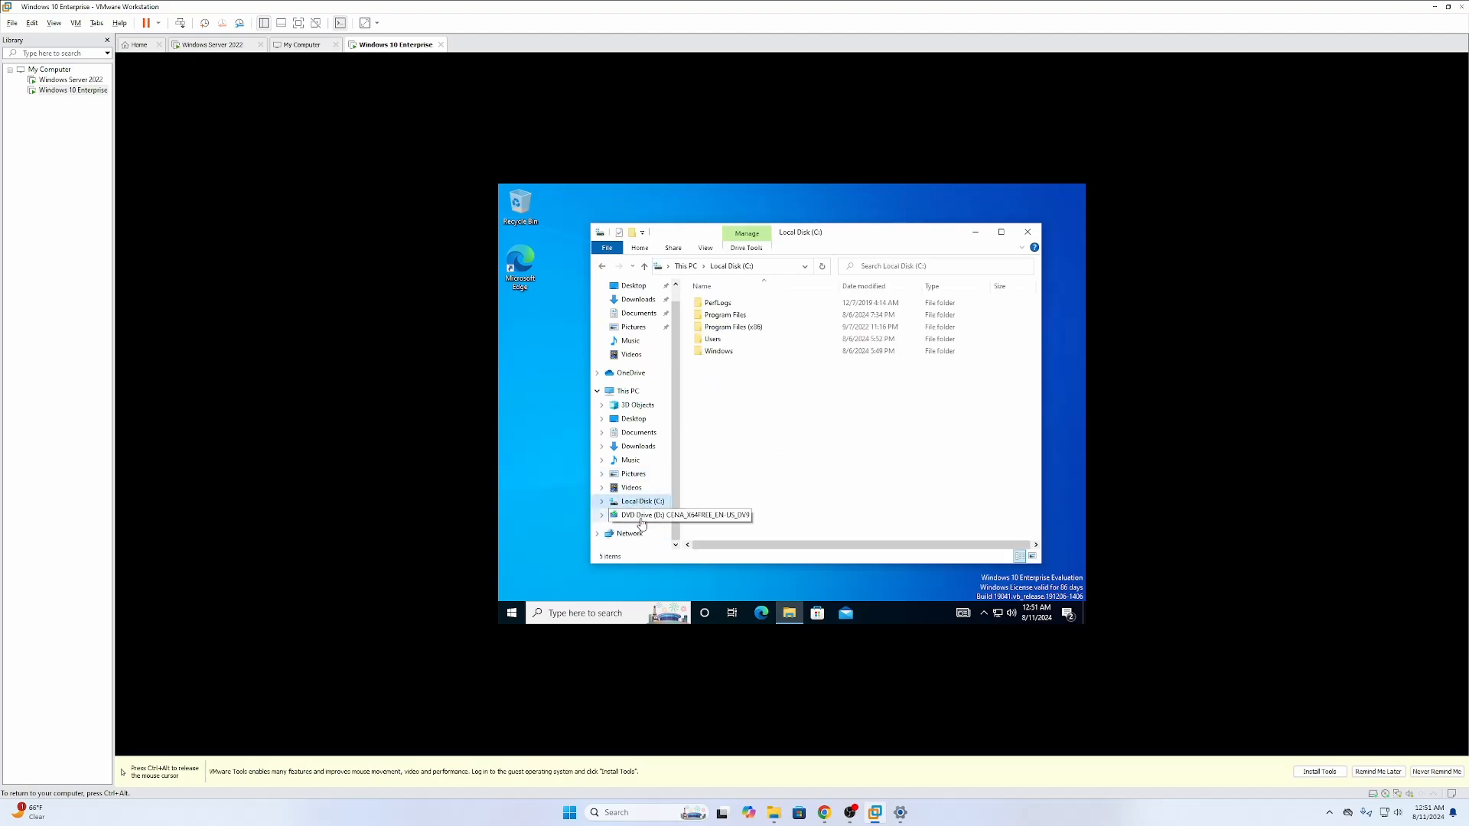
left_click(642, 515)
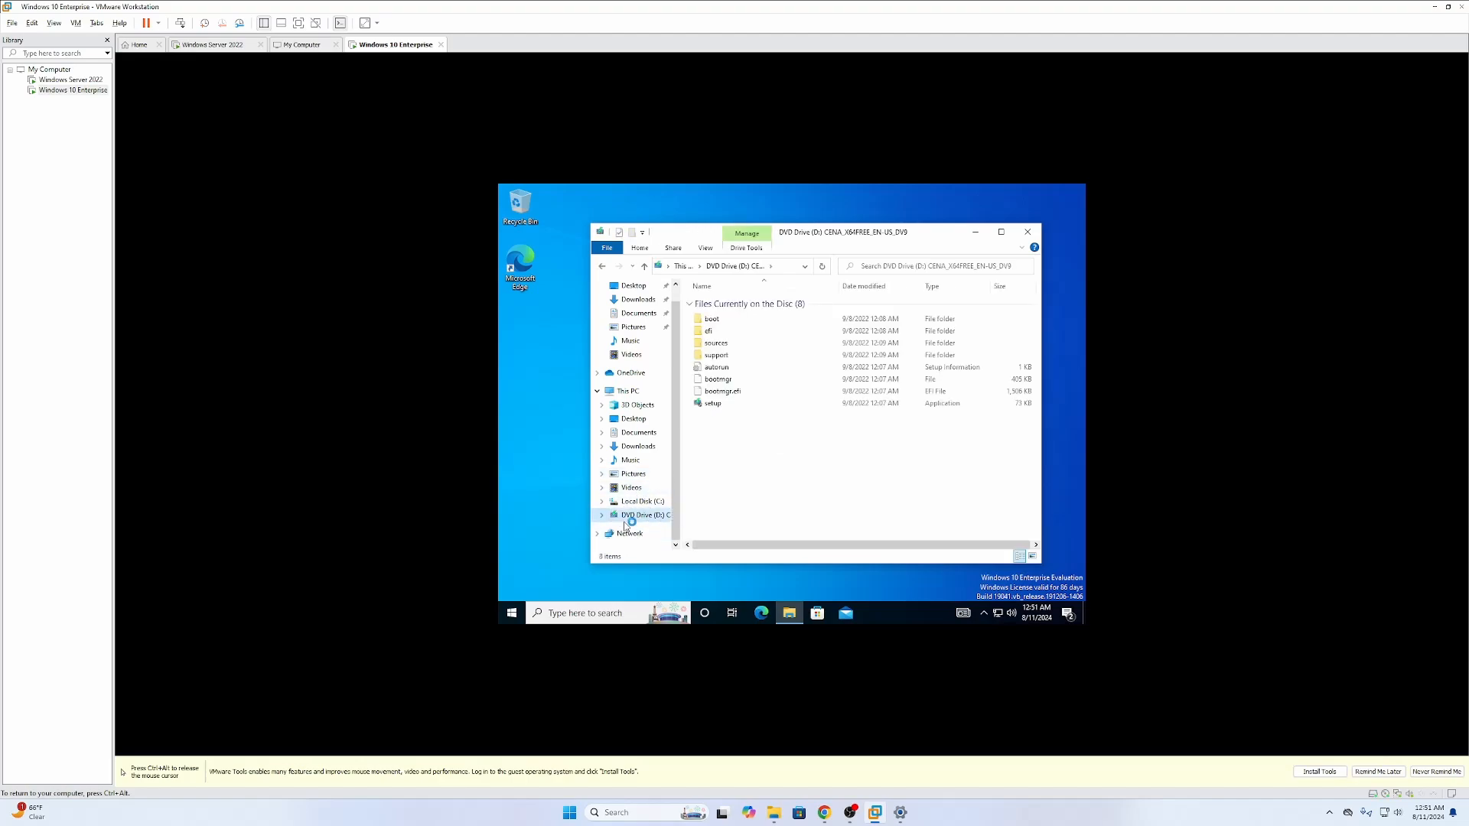
left_click(639, 501)
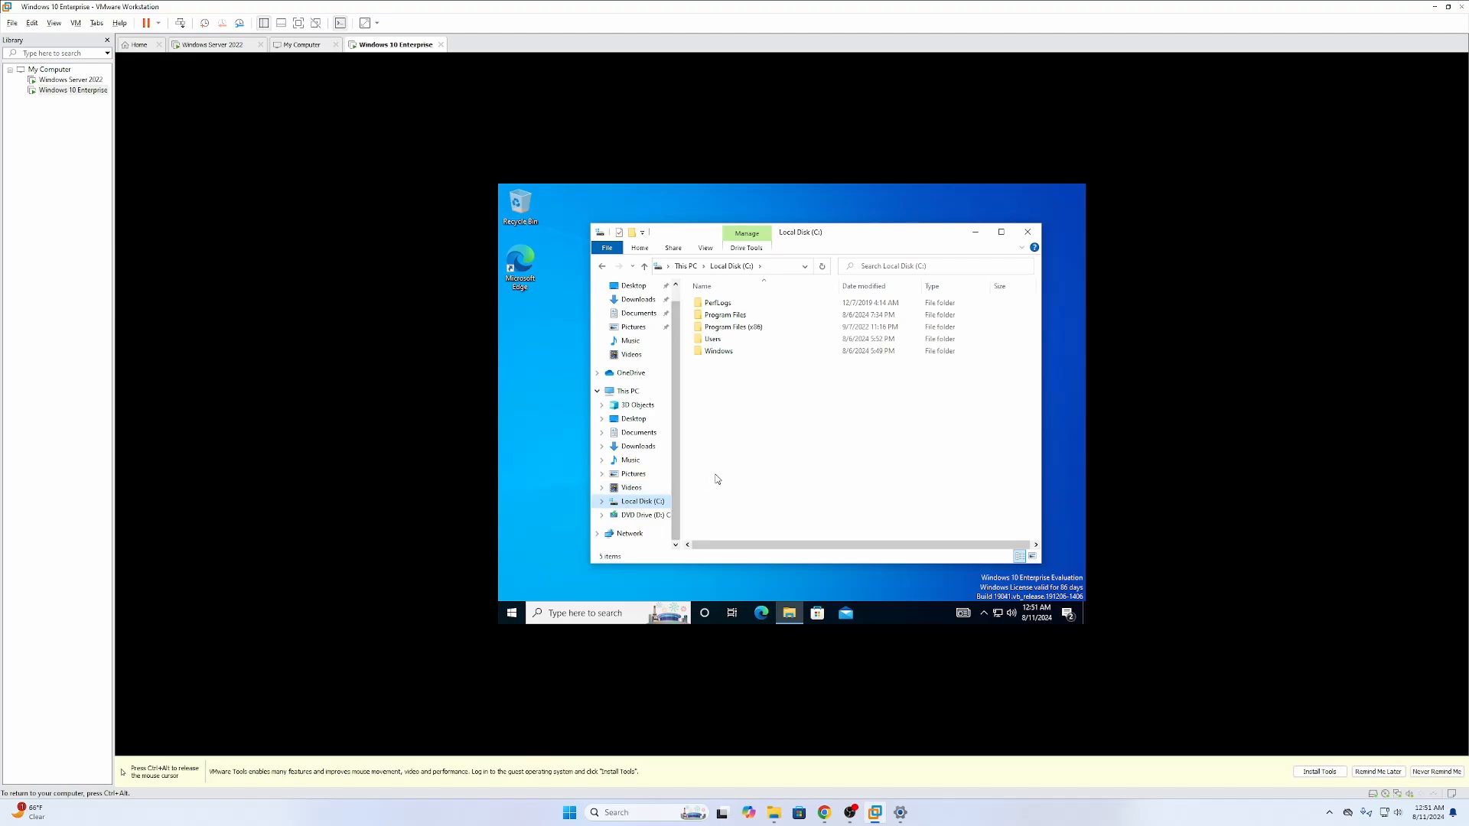
Step: Switch to the Windows Server 2022 virtual machine and link the Mapped Drives policy to the Users organizational unit under USA
key("ctrl+alt")
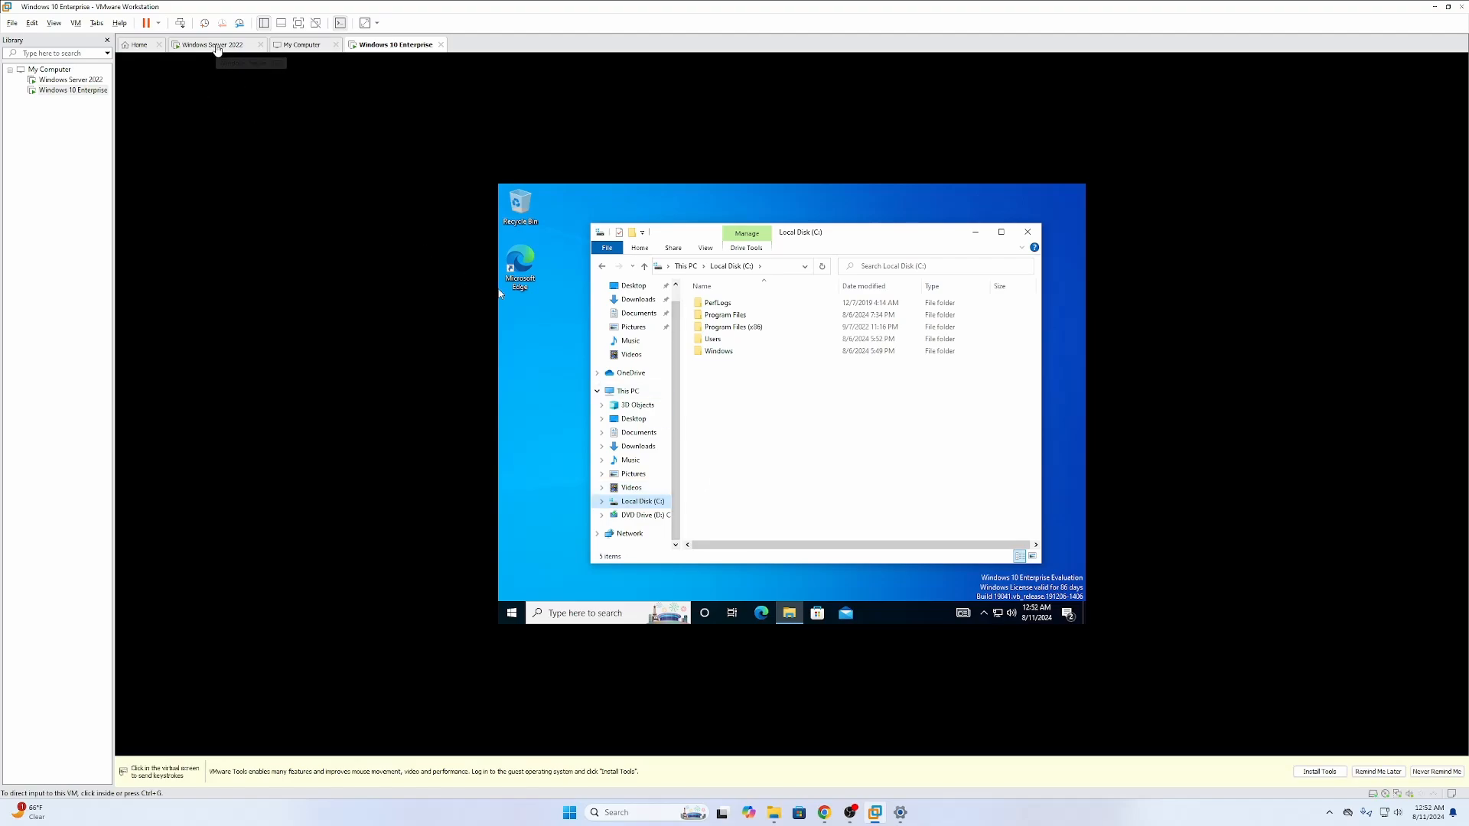
left_click(222, 52)
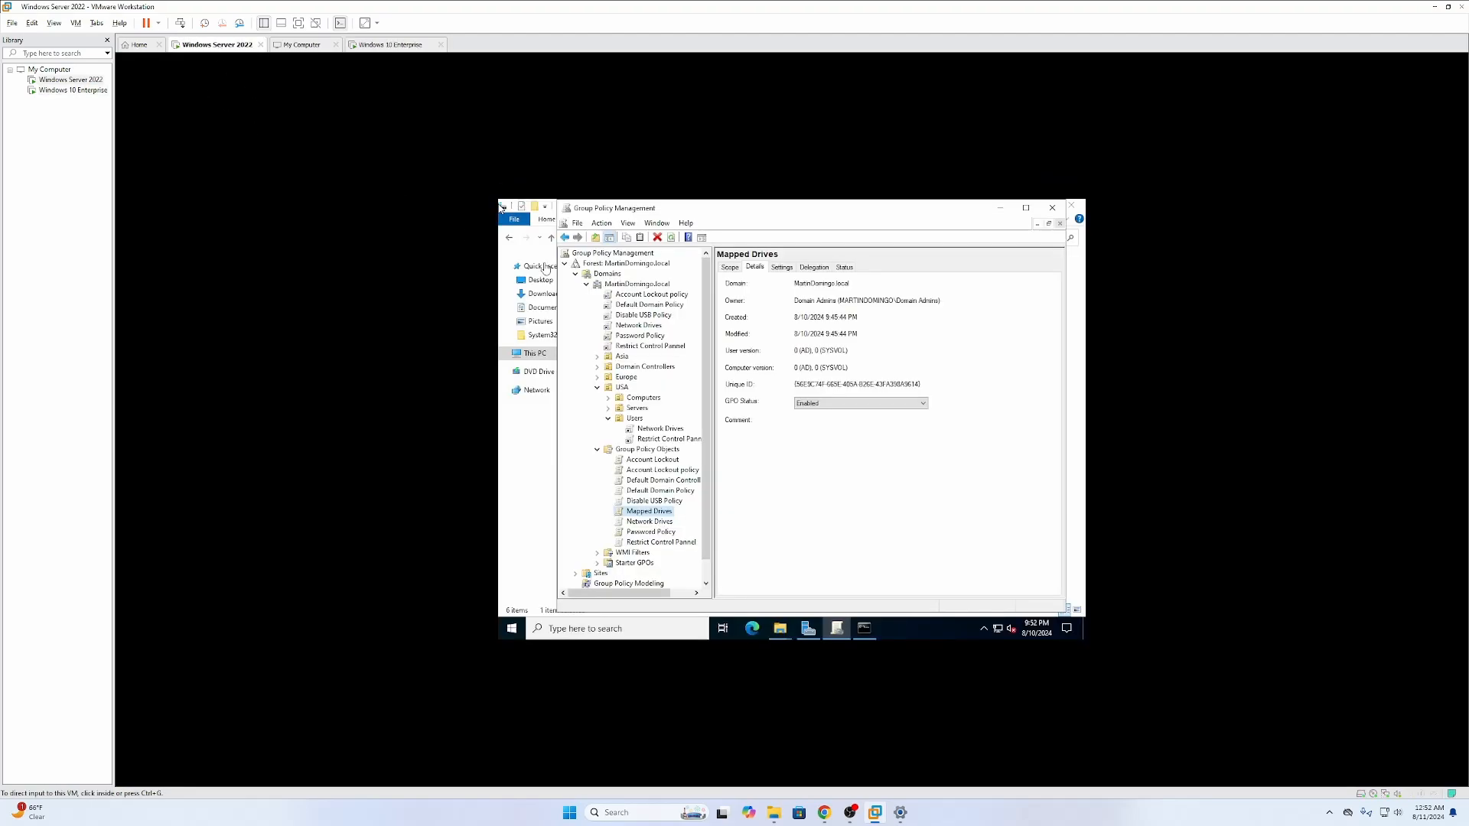
left_click(648, 514)
left_click_drag(635, 516, 625, 424)
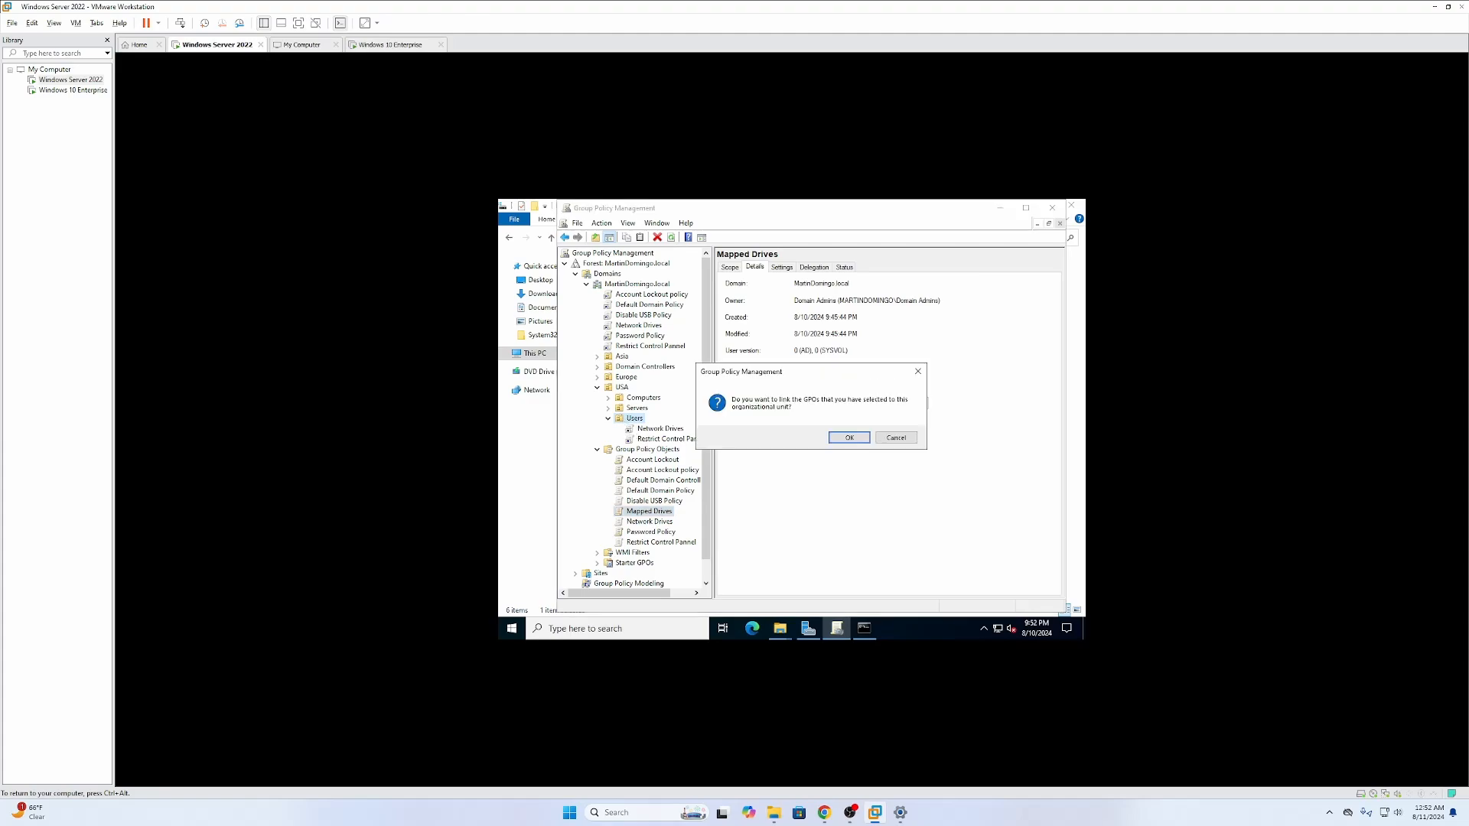
left_click(849, 438)
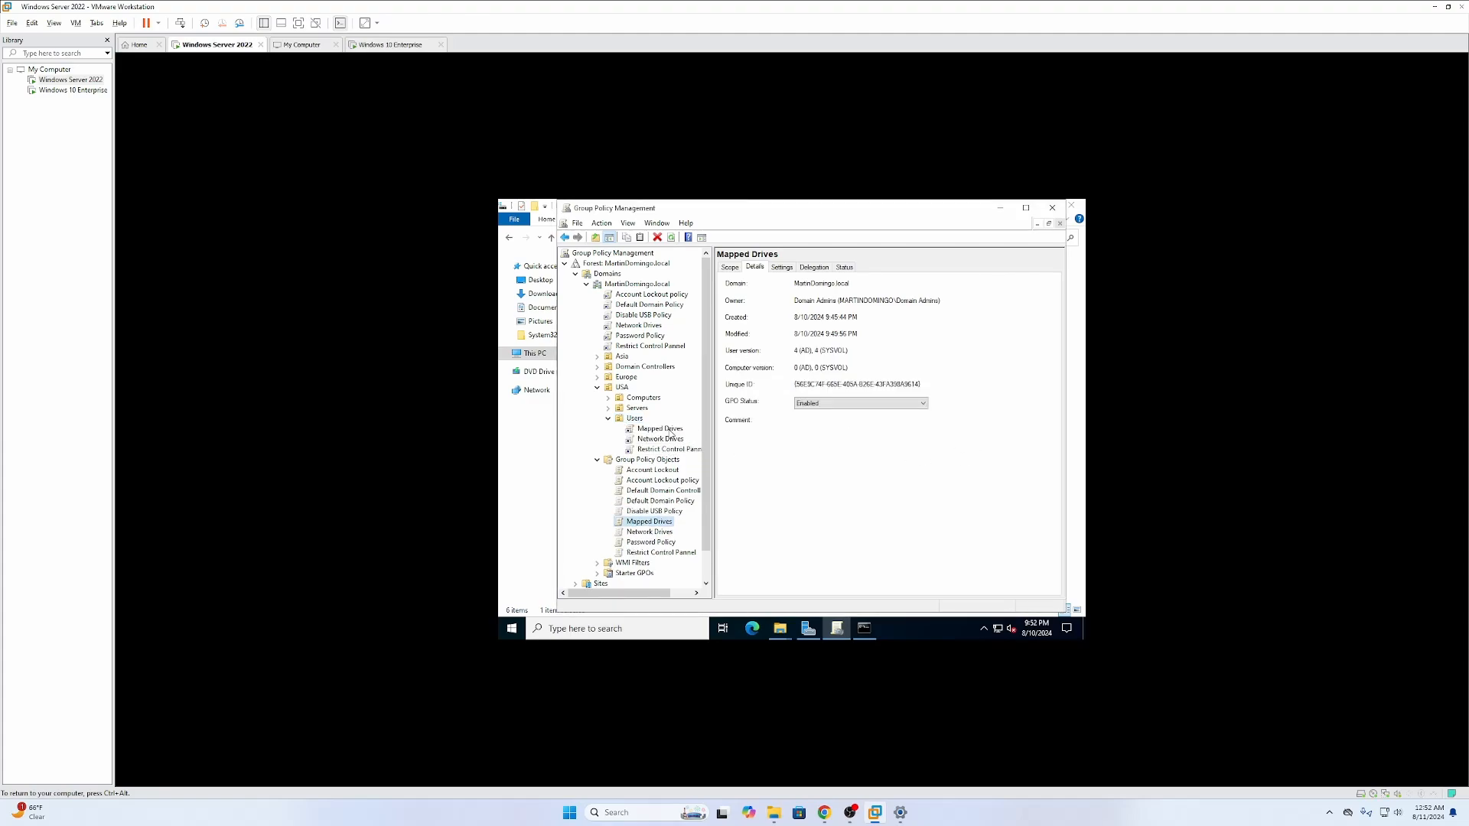
left_click(670, 432)
left_click(894, 438)
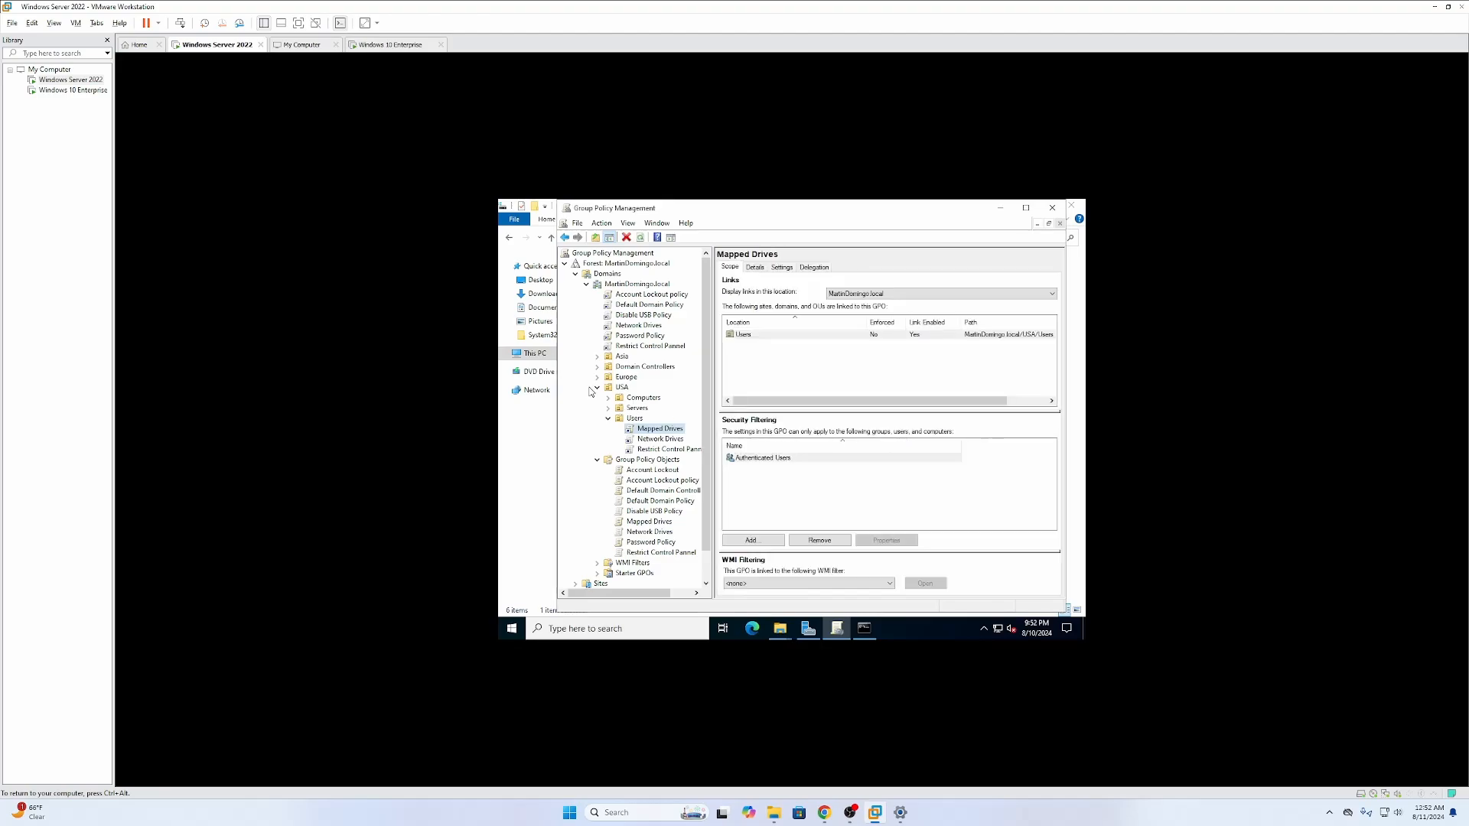
Step: Review the policies linked to the USA Users unit and its members in Active Directory Users and Computers
double_click(652, 421)
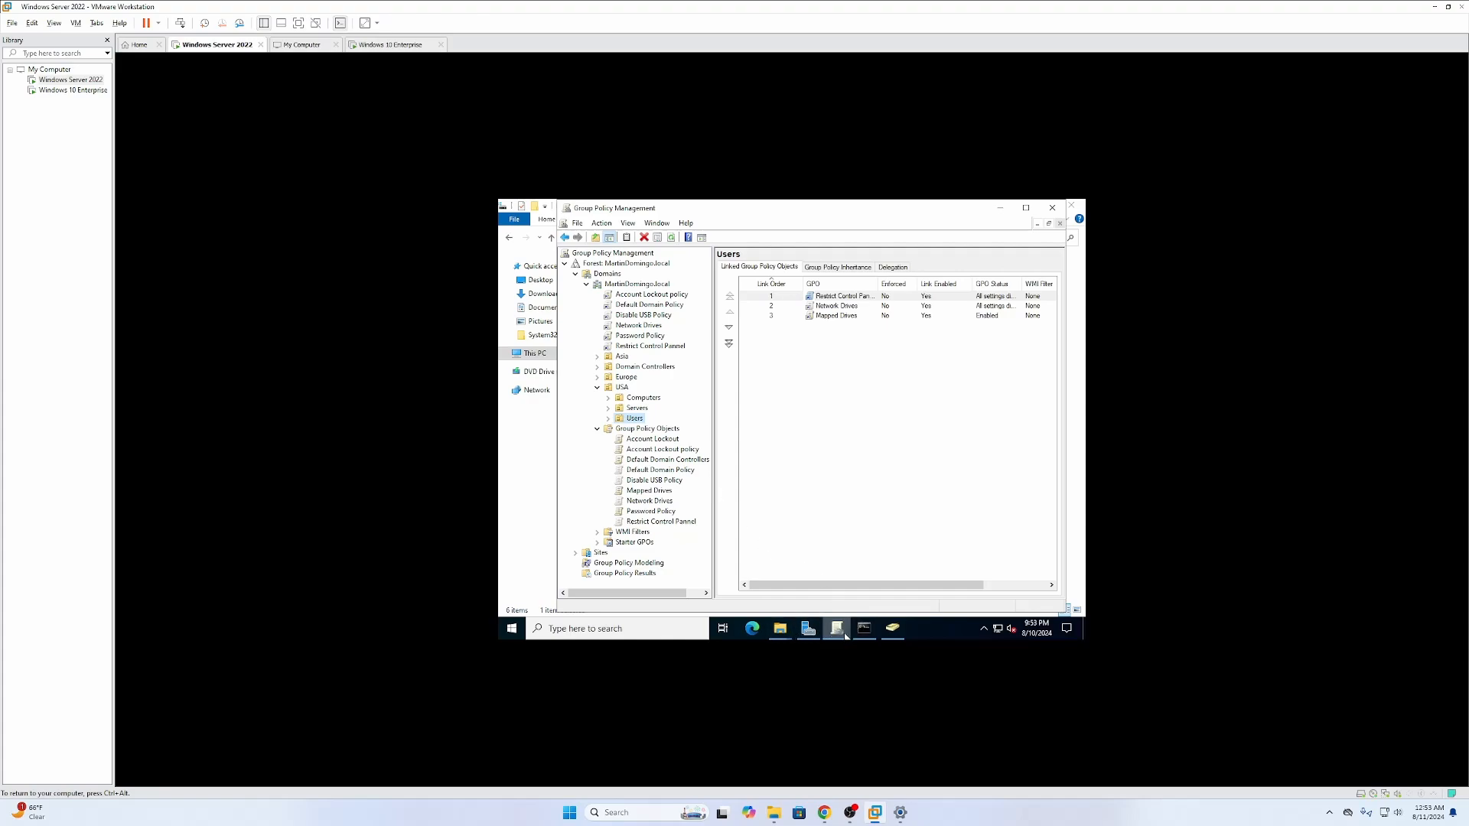
mouse_move(845, 635)
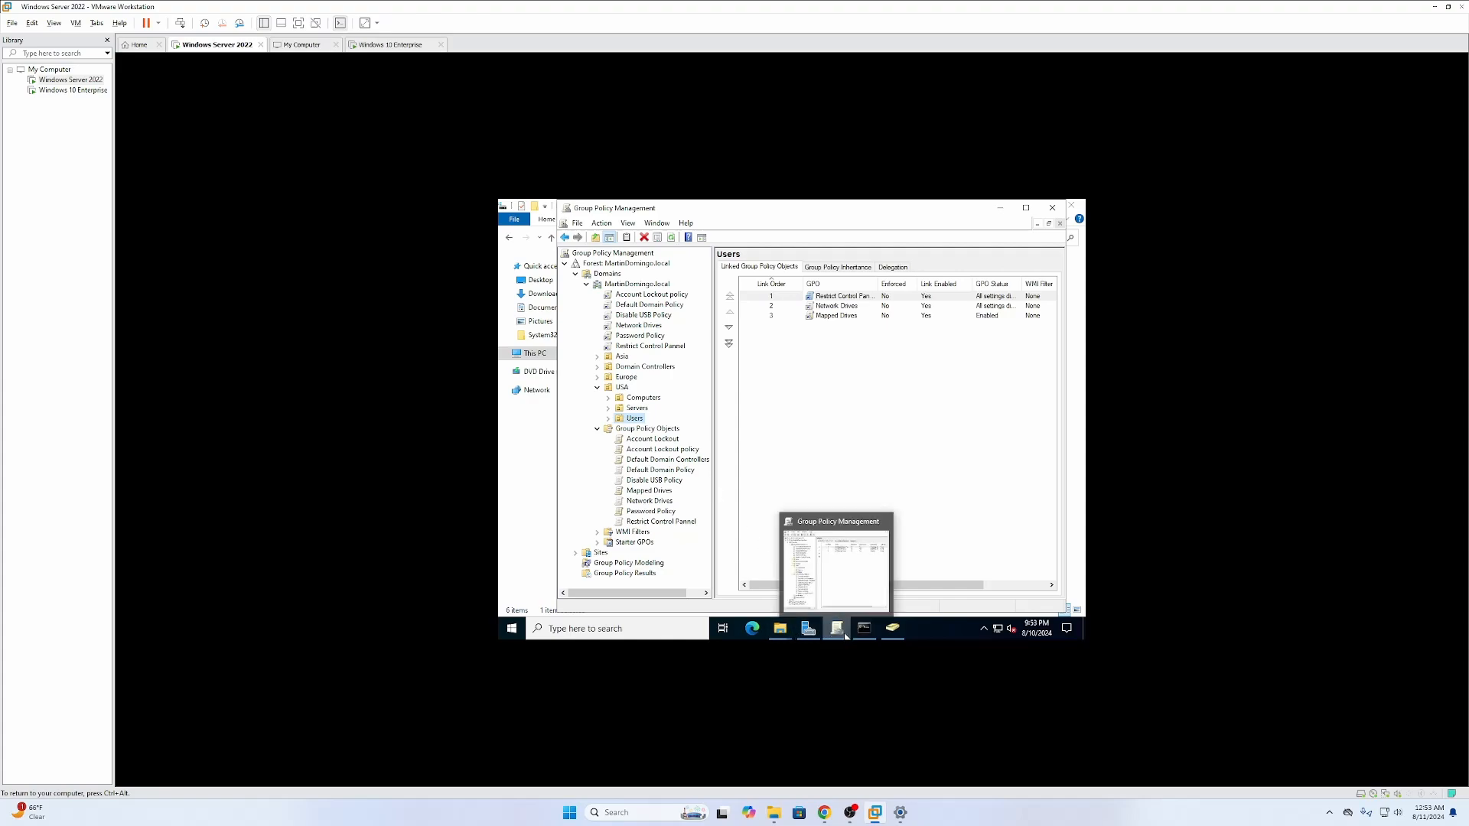
left_click(891, 629)
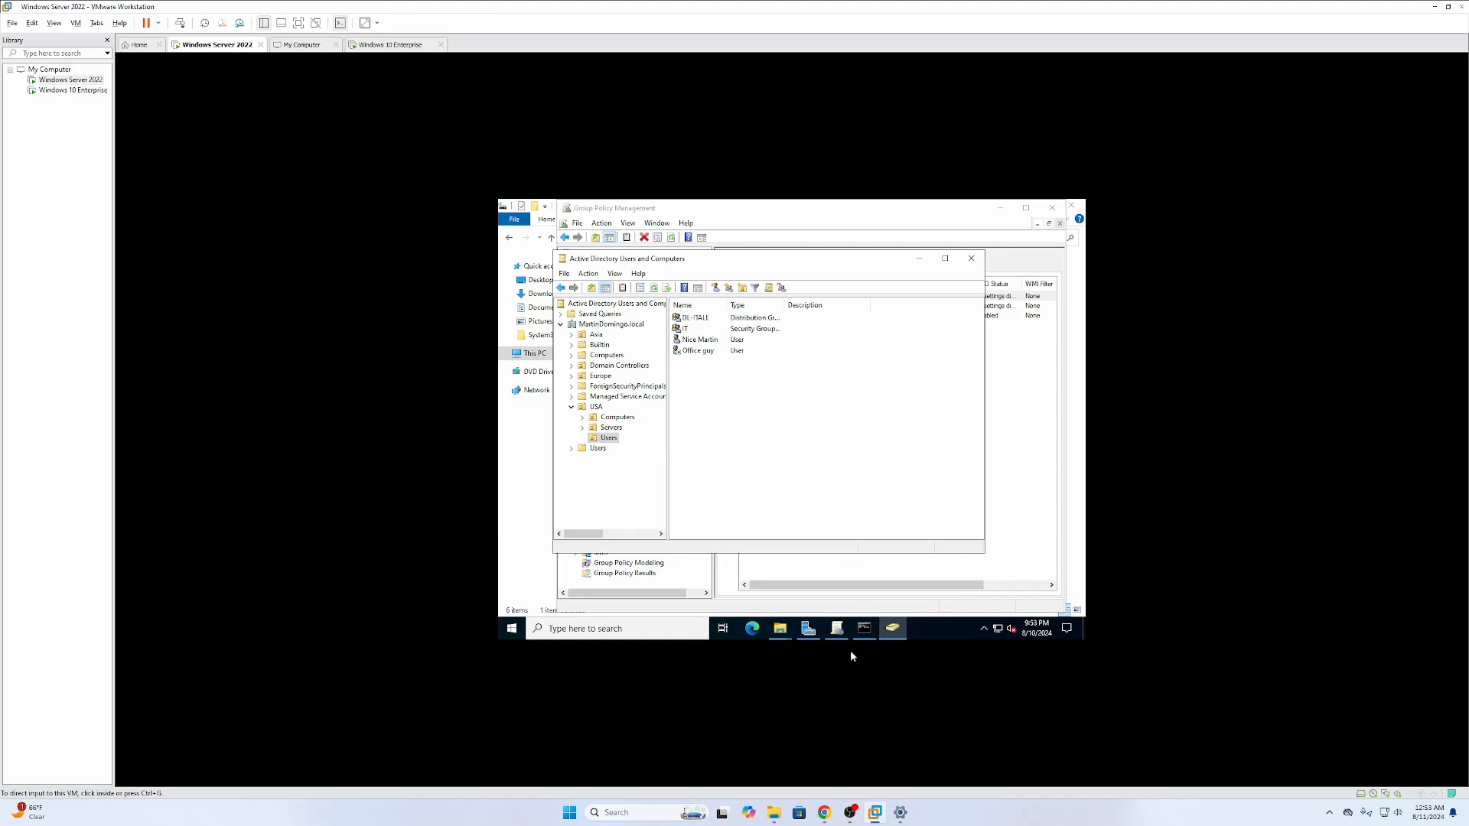
Step: Switch to the Windows 10 Enterprise virtual machine and open a Command Prompt
left_click(373, 46)
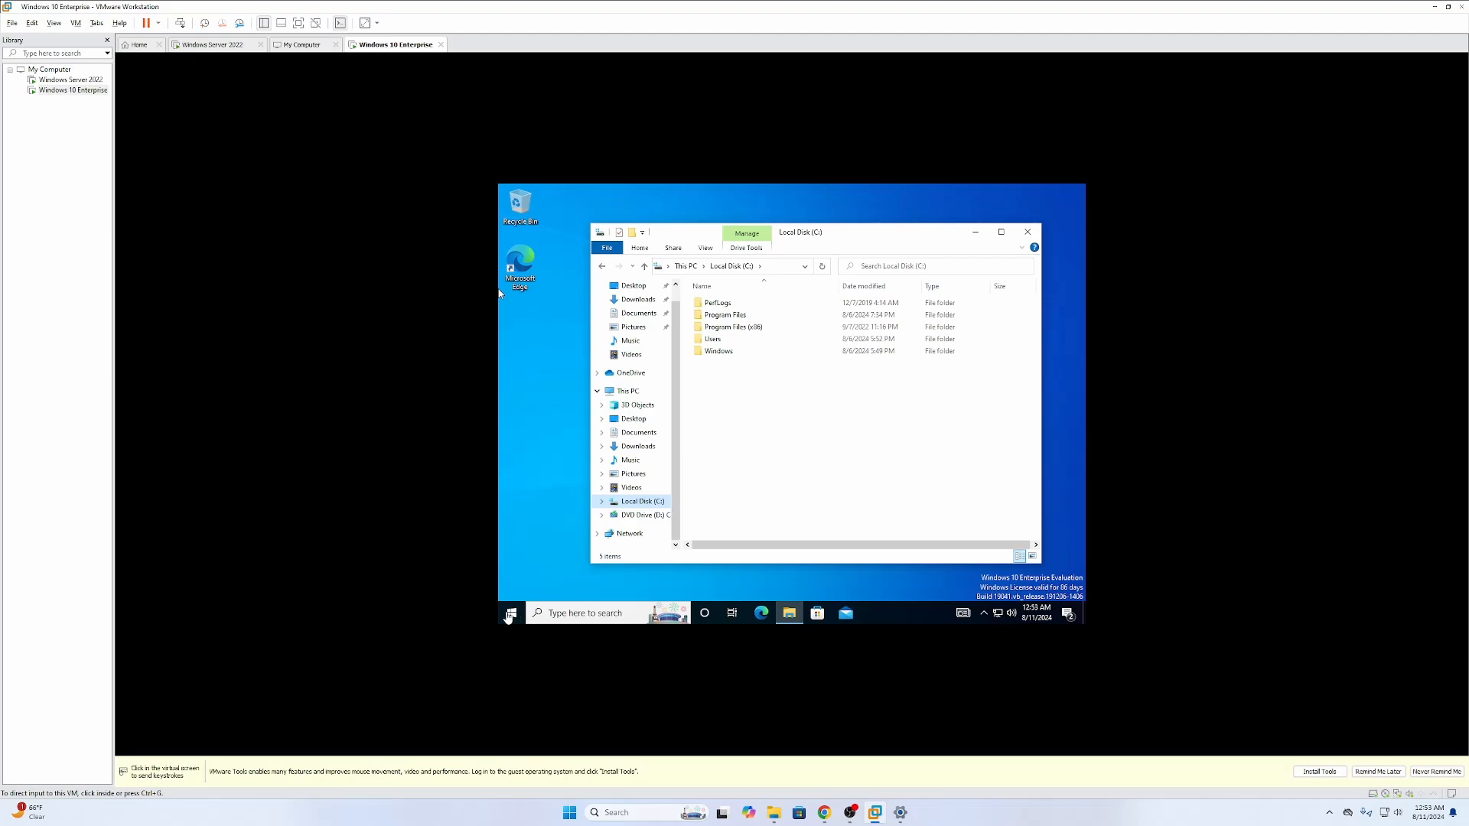
left_click(610, 617)
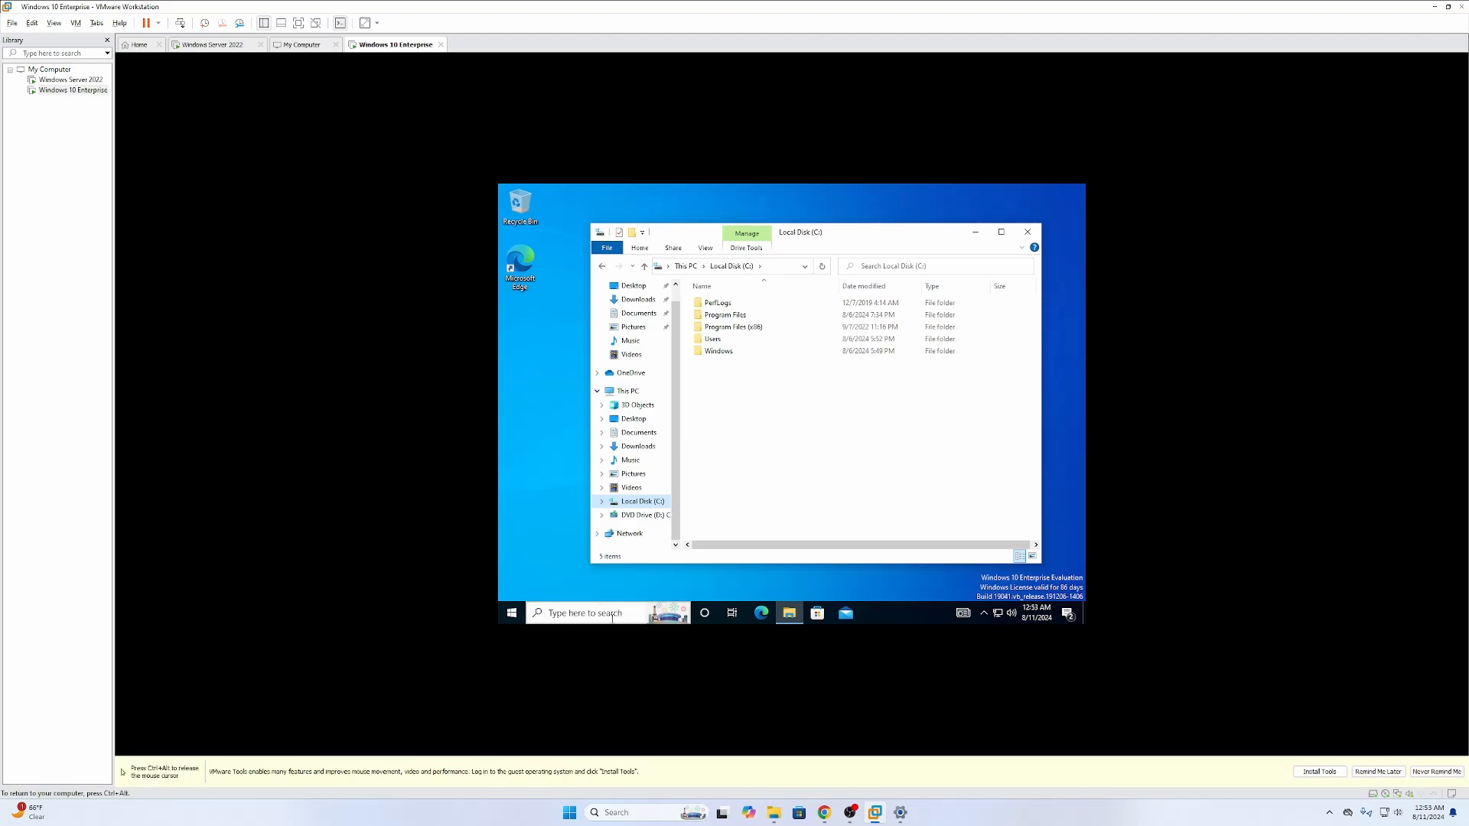
left_click(612, 617)
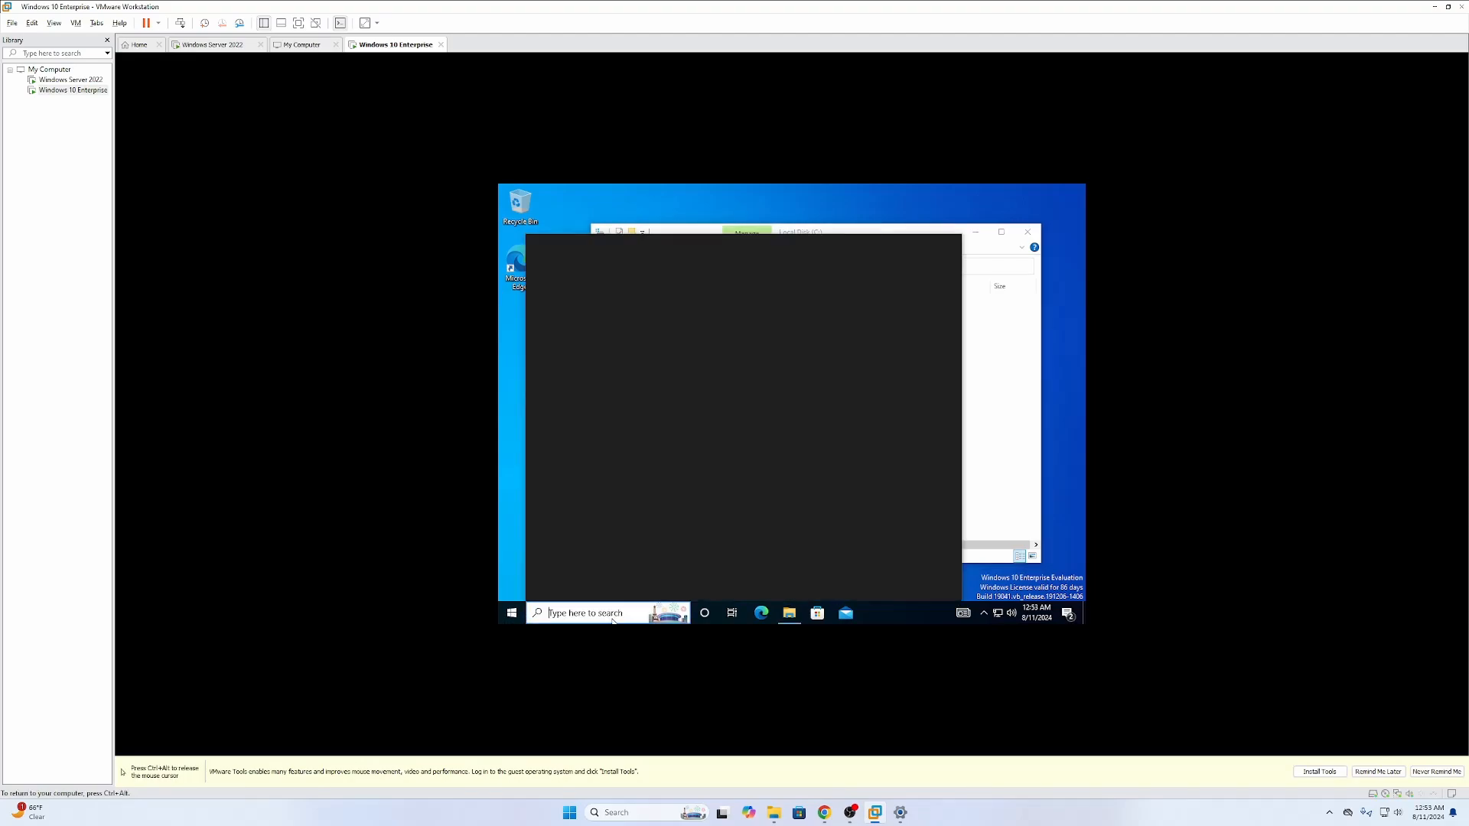
type("camd")
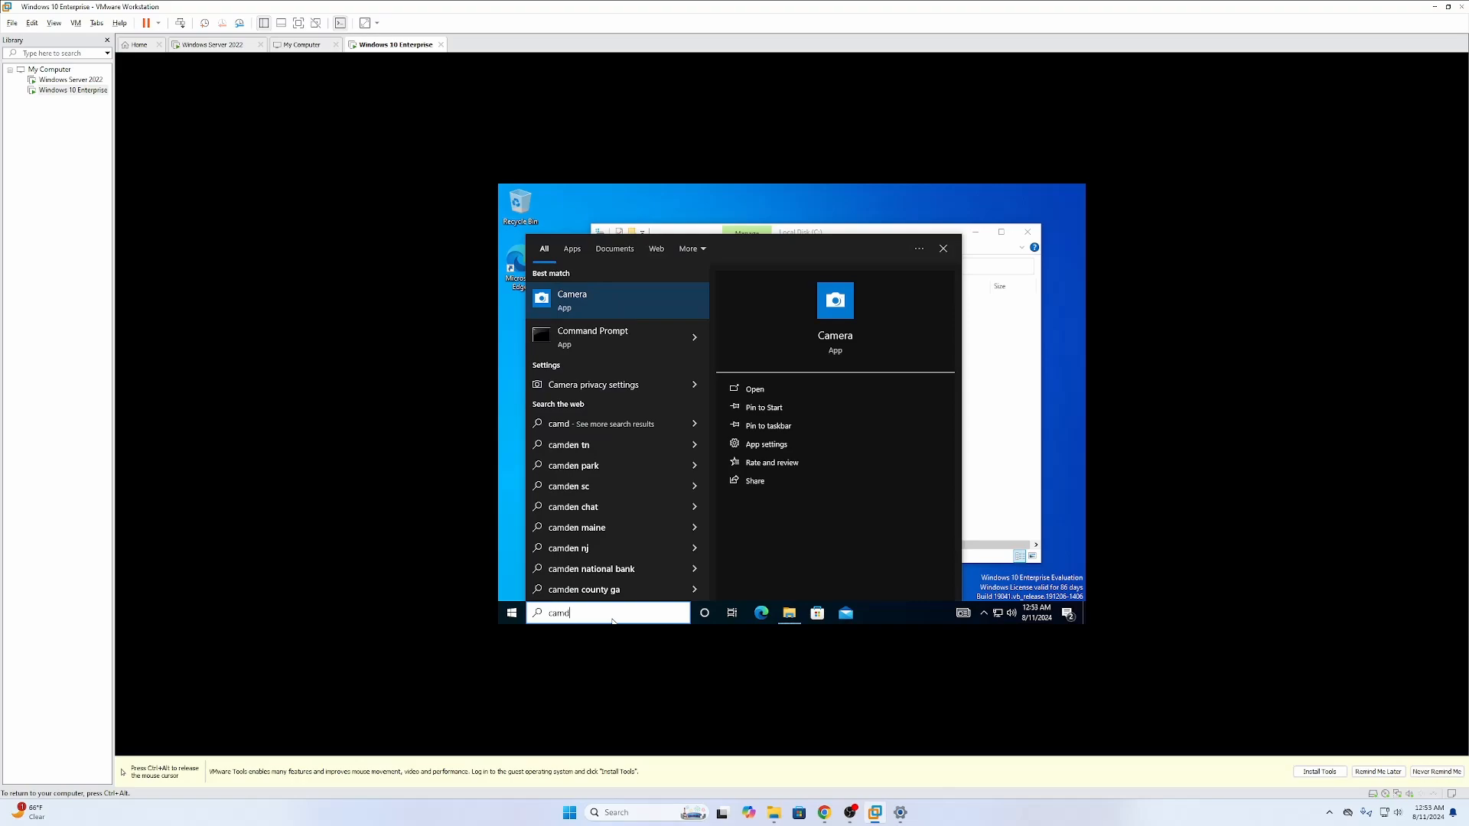
left_click(614, 338)
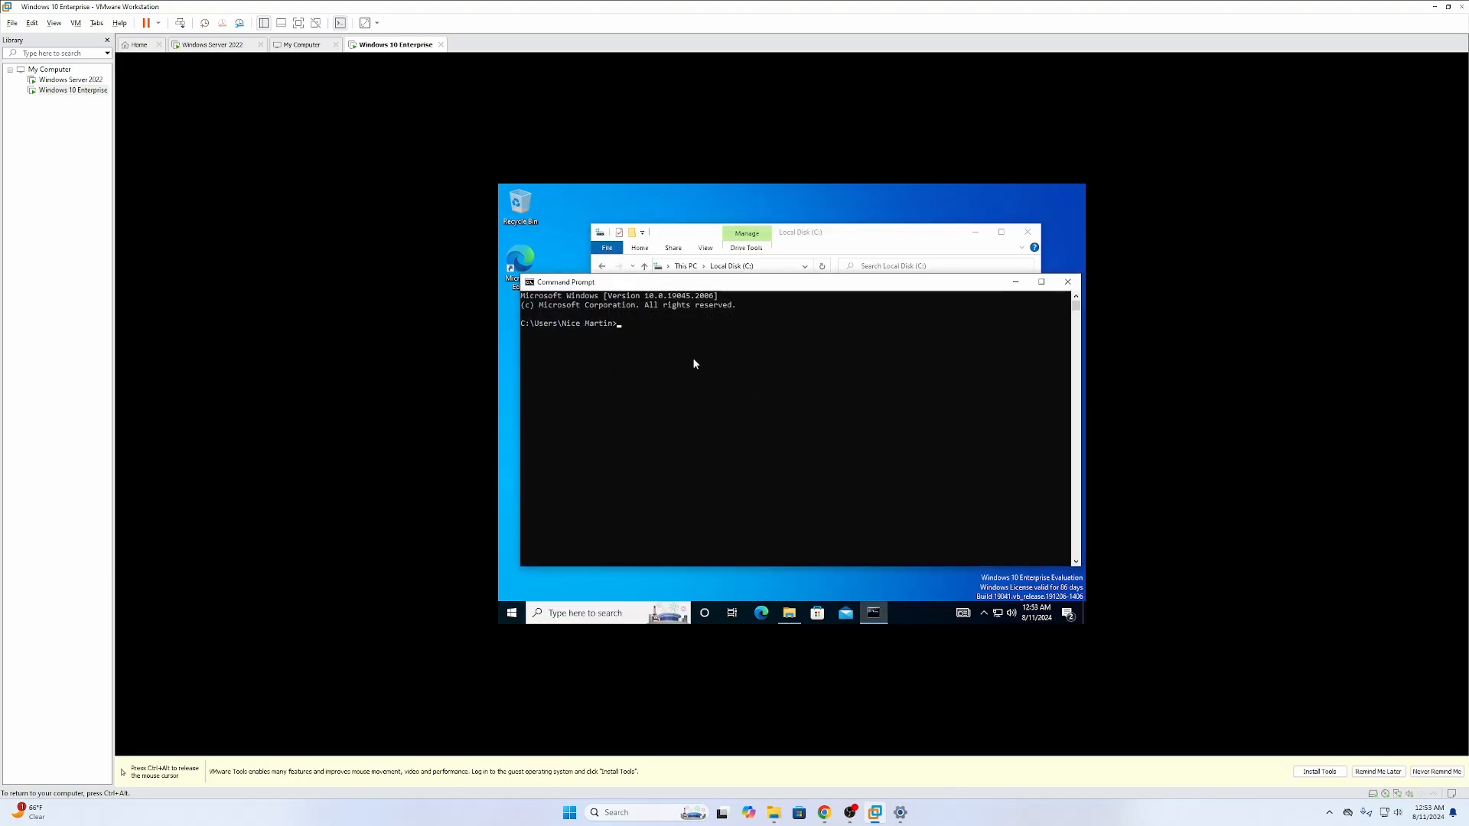
Step: Run a Group Policy update from the client's Command Prompt
type("Gp")
key("BackSpace")
key("BackSpace")
type("upd")
key("Return")
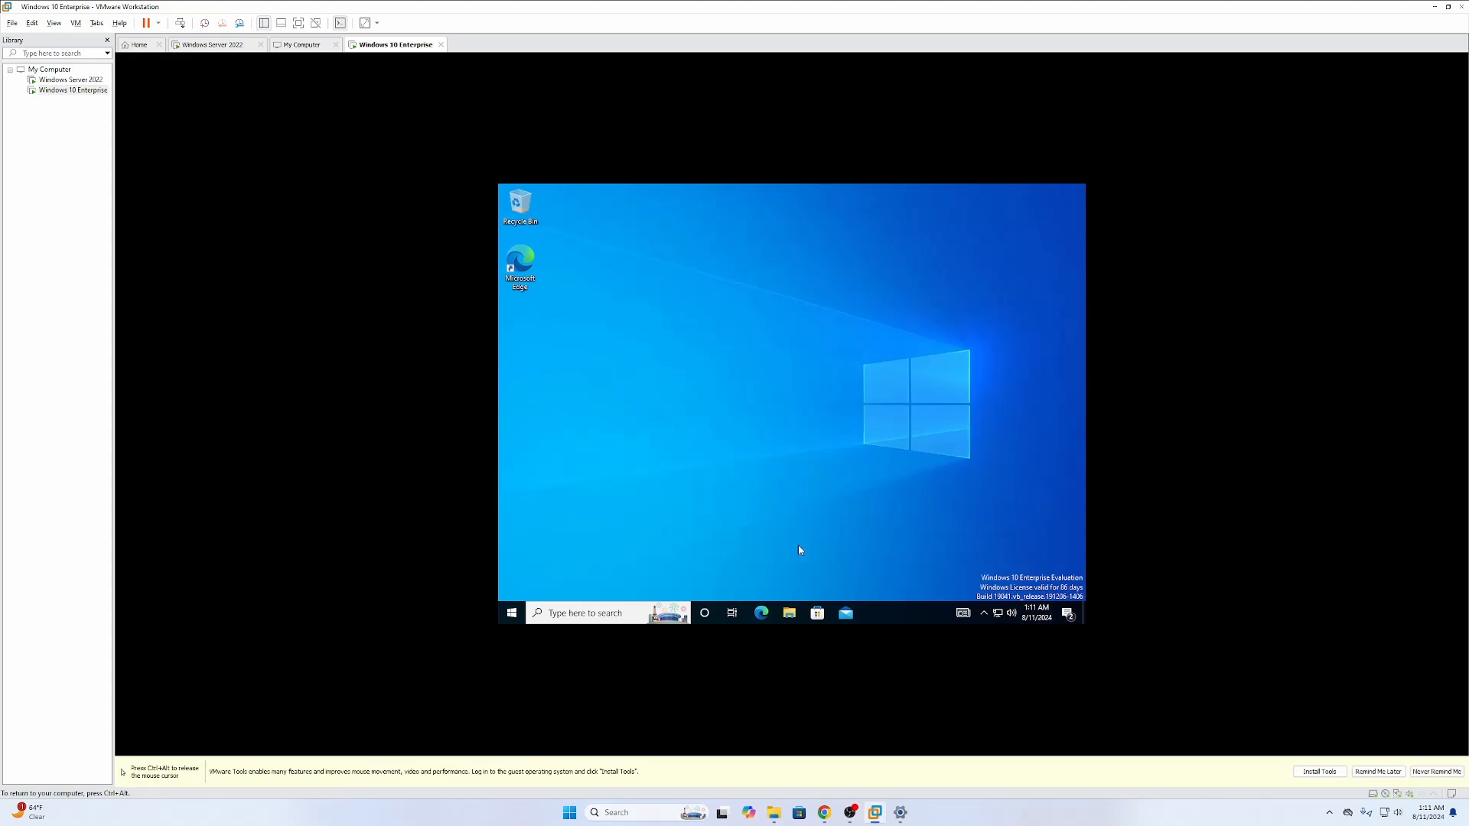
Step: Open the mapped SHARED (S:) drive in the client's File Explorer to check the policy mapping
left_click(787, 615)
scroll(657, 517, "down", 1)
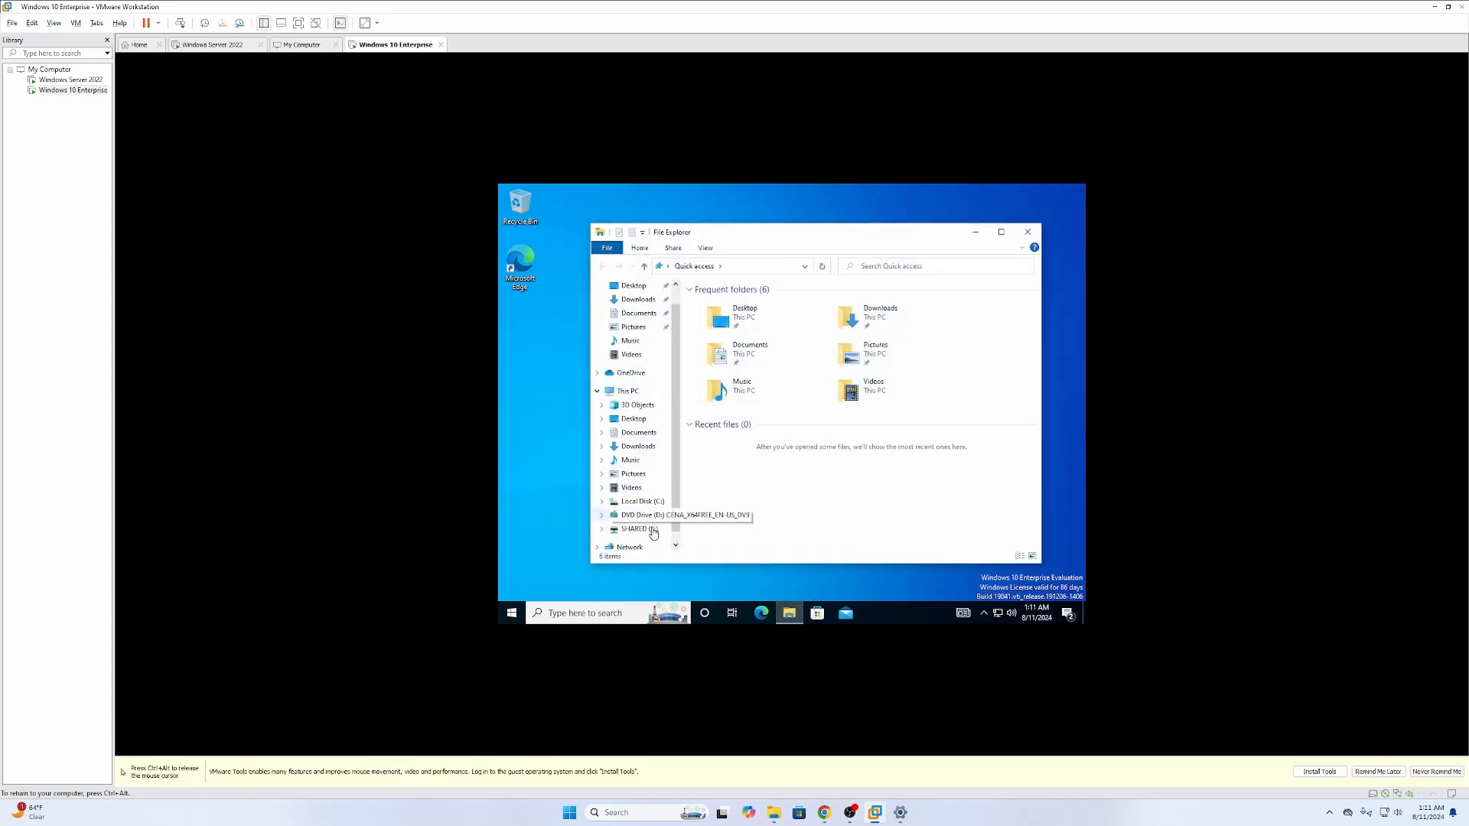
left_click(636, 529)
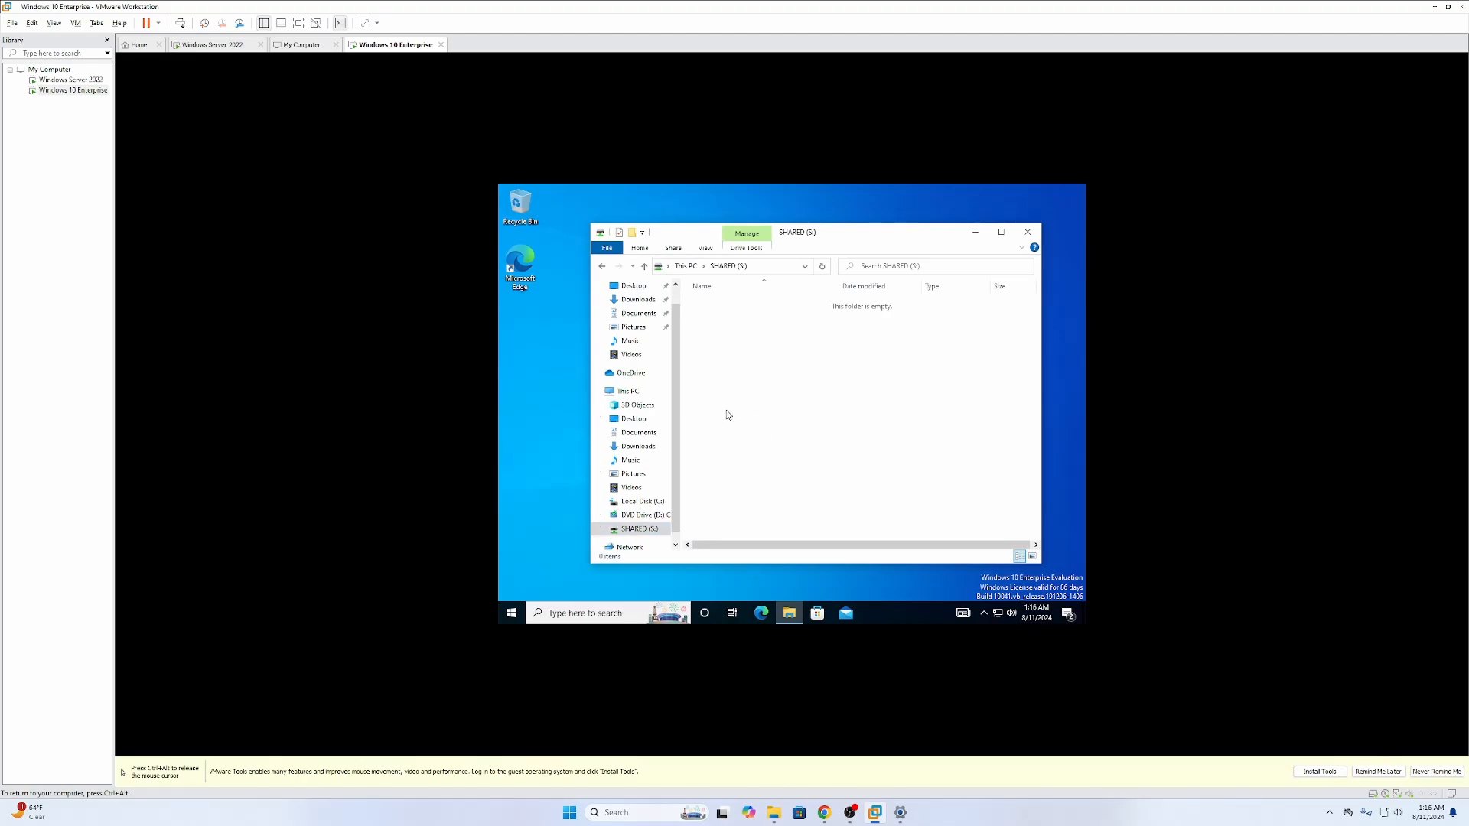
Step: Switch to the Windows Server 2022 virtual machine and start the Add Roles and Features Wizard from Server Manager
key("ctrl+alt")
left_click(213, 45)
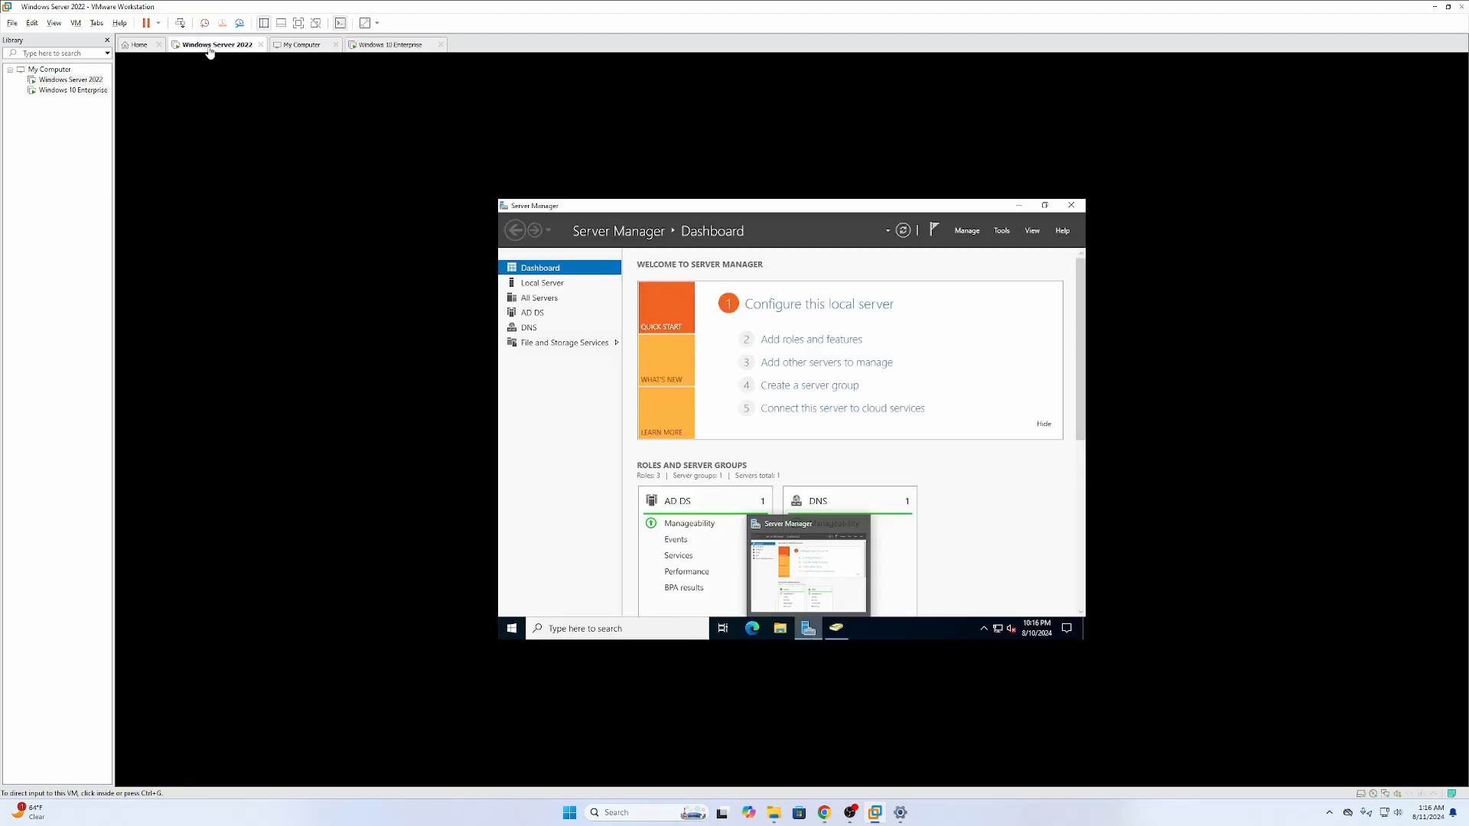
left_click(1012, 488)
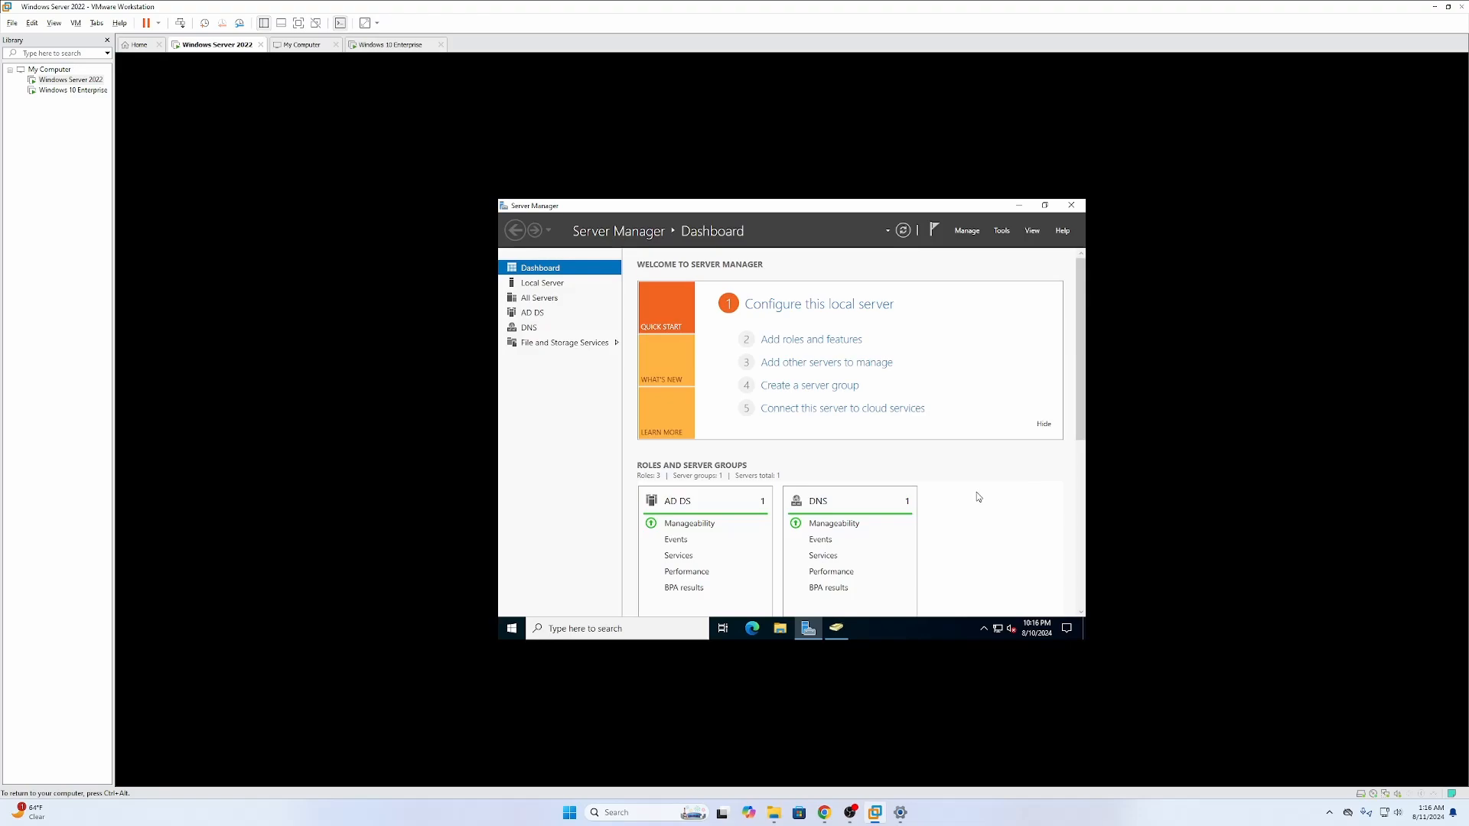
left_click(966, 232)
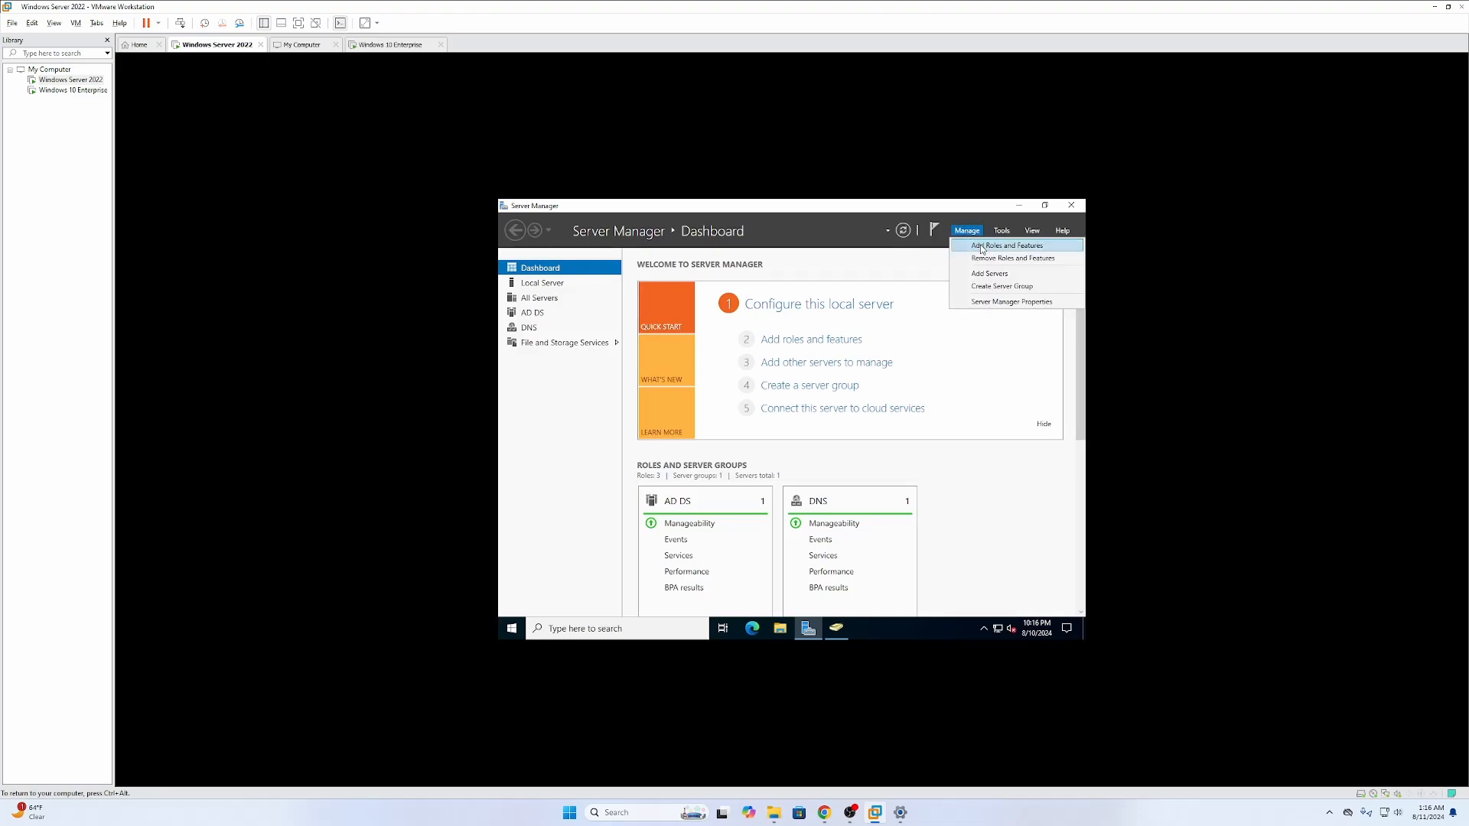
left_click(982, 247)
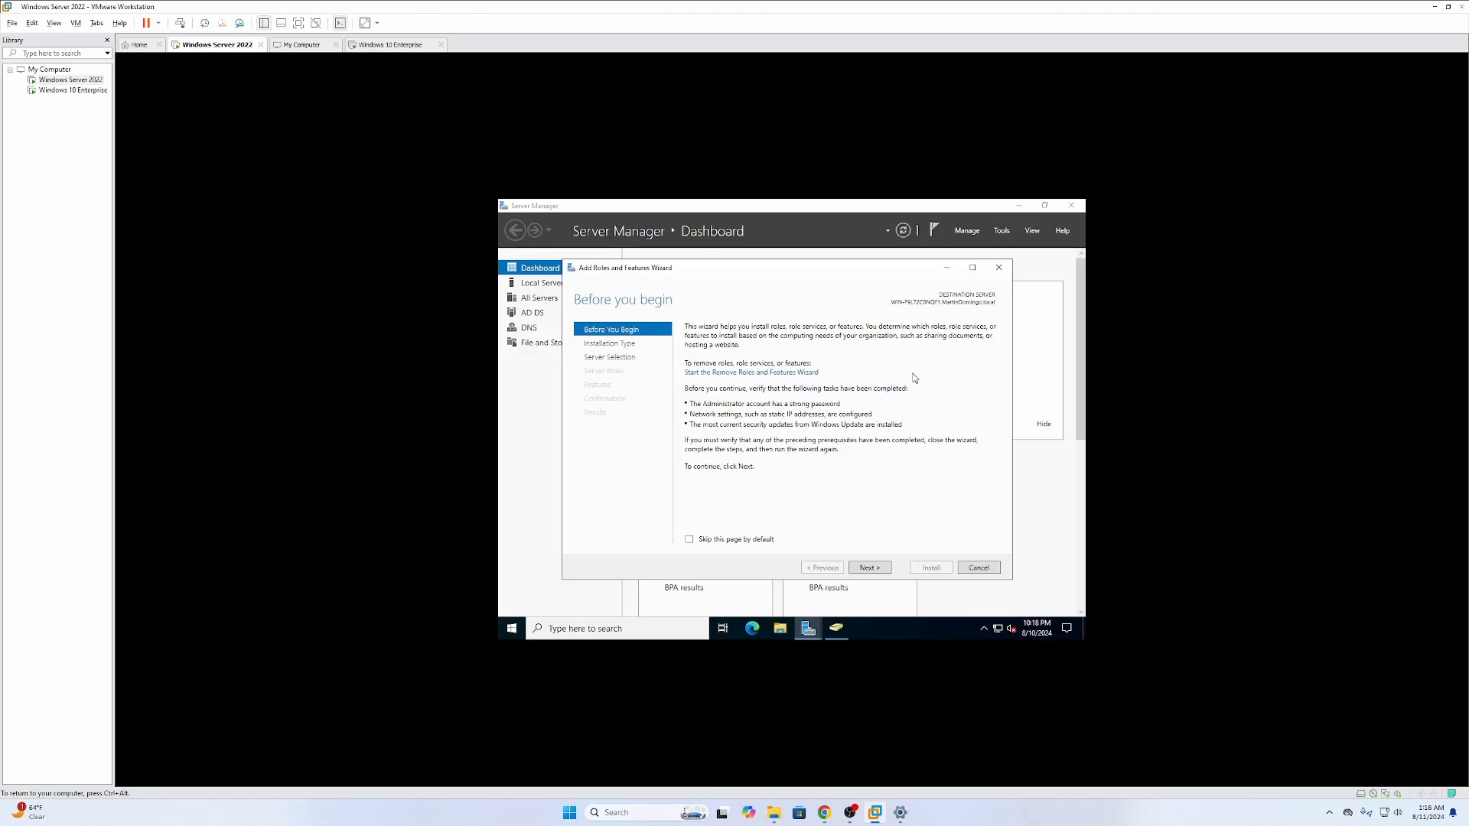
Step: Keep the role-based or feature-based installation and the preselected destination server, and proceed to the server roles
left_click(869, 568)
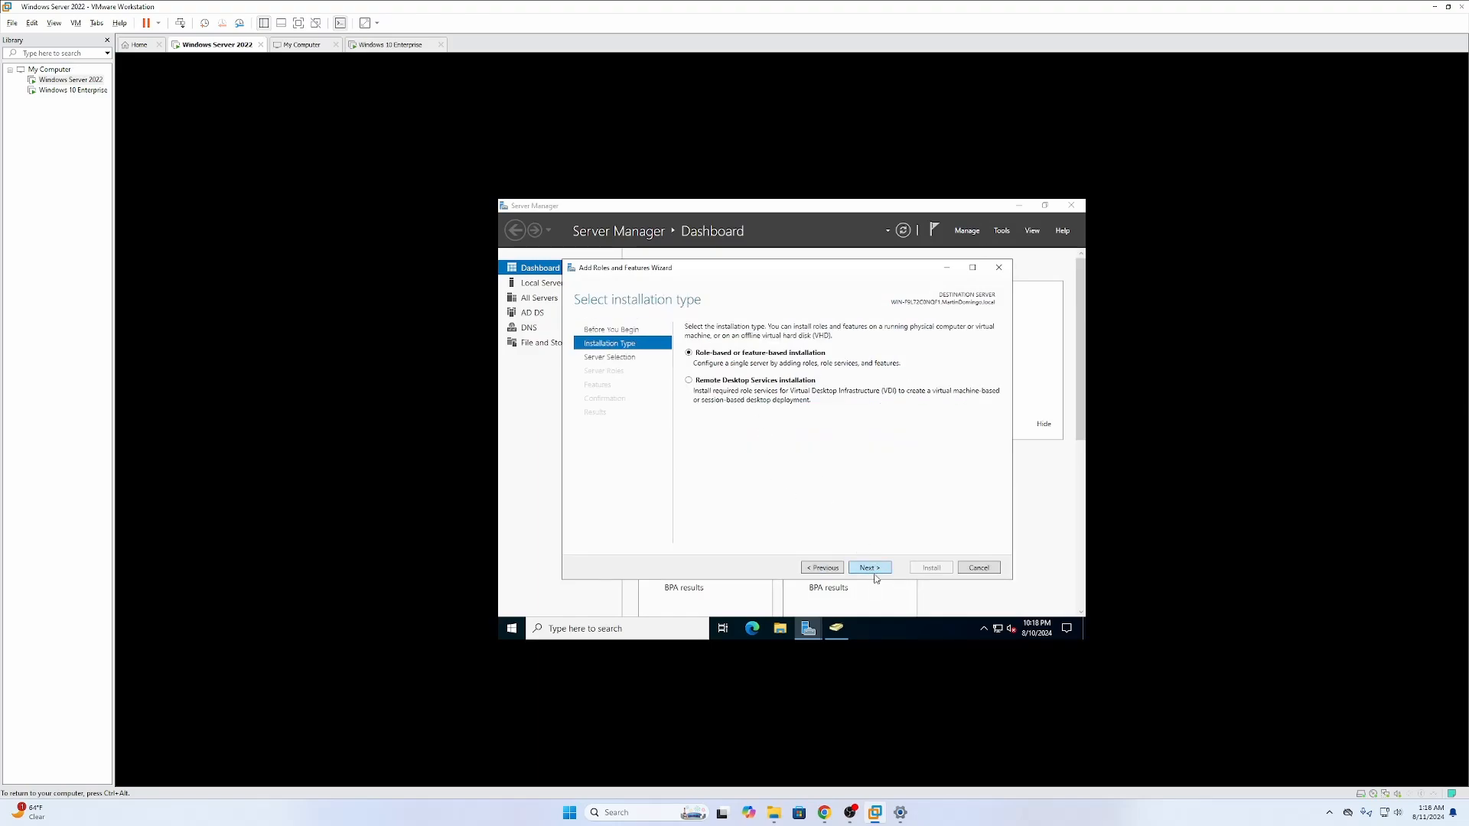
left_click(874, 573)
left_click(875, 573)
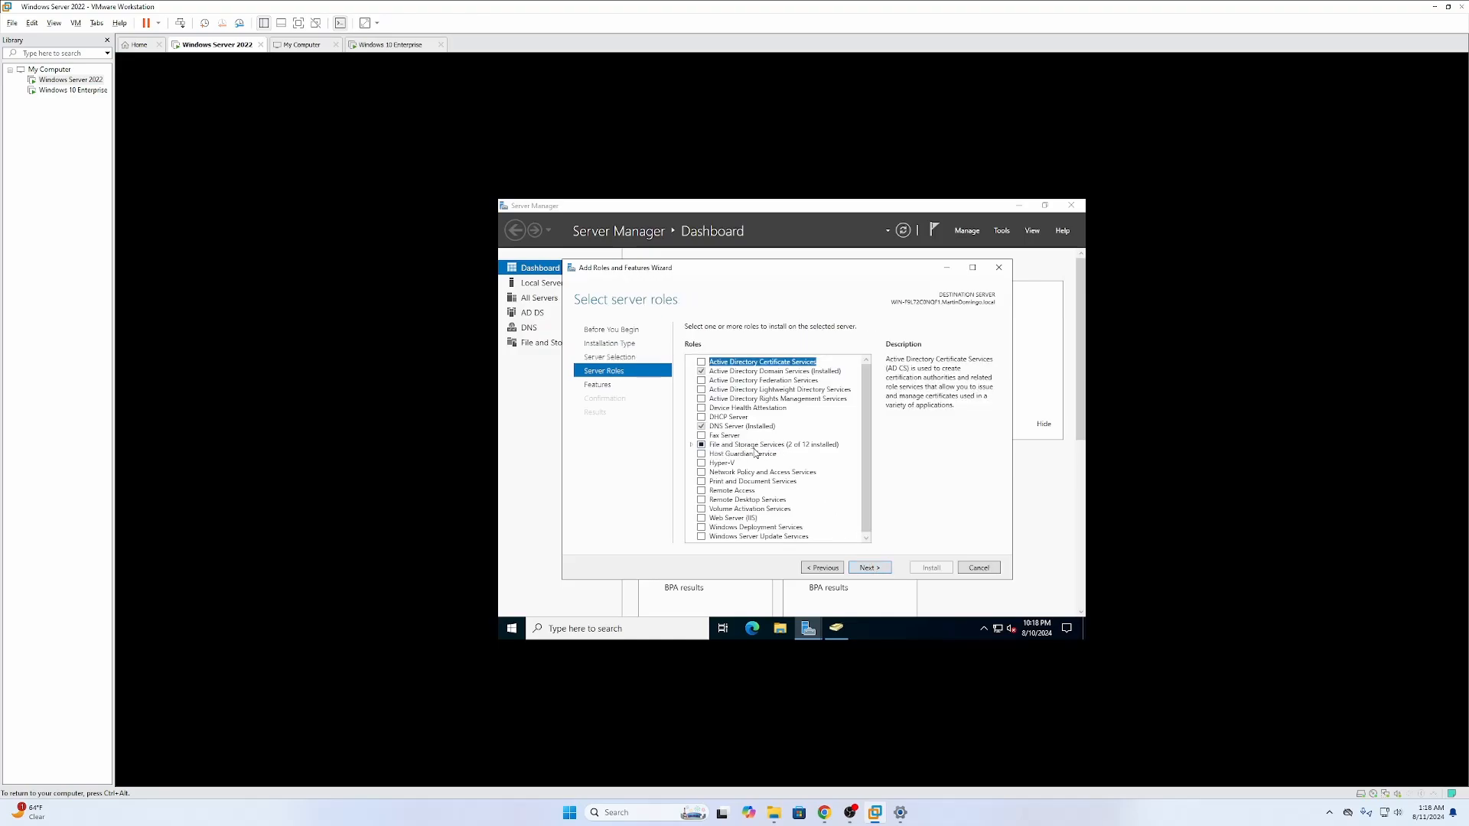
Step: Select File Server Resource Manager with its management tools under File and iSCSI Services, and continue to the features selection
left_click(691, 446)
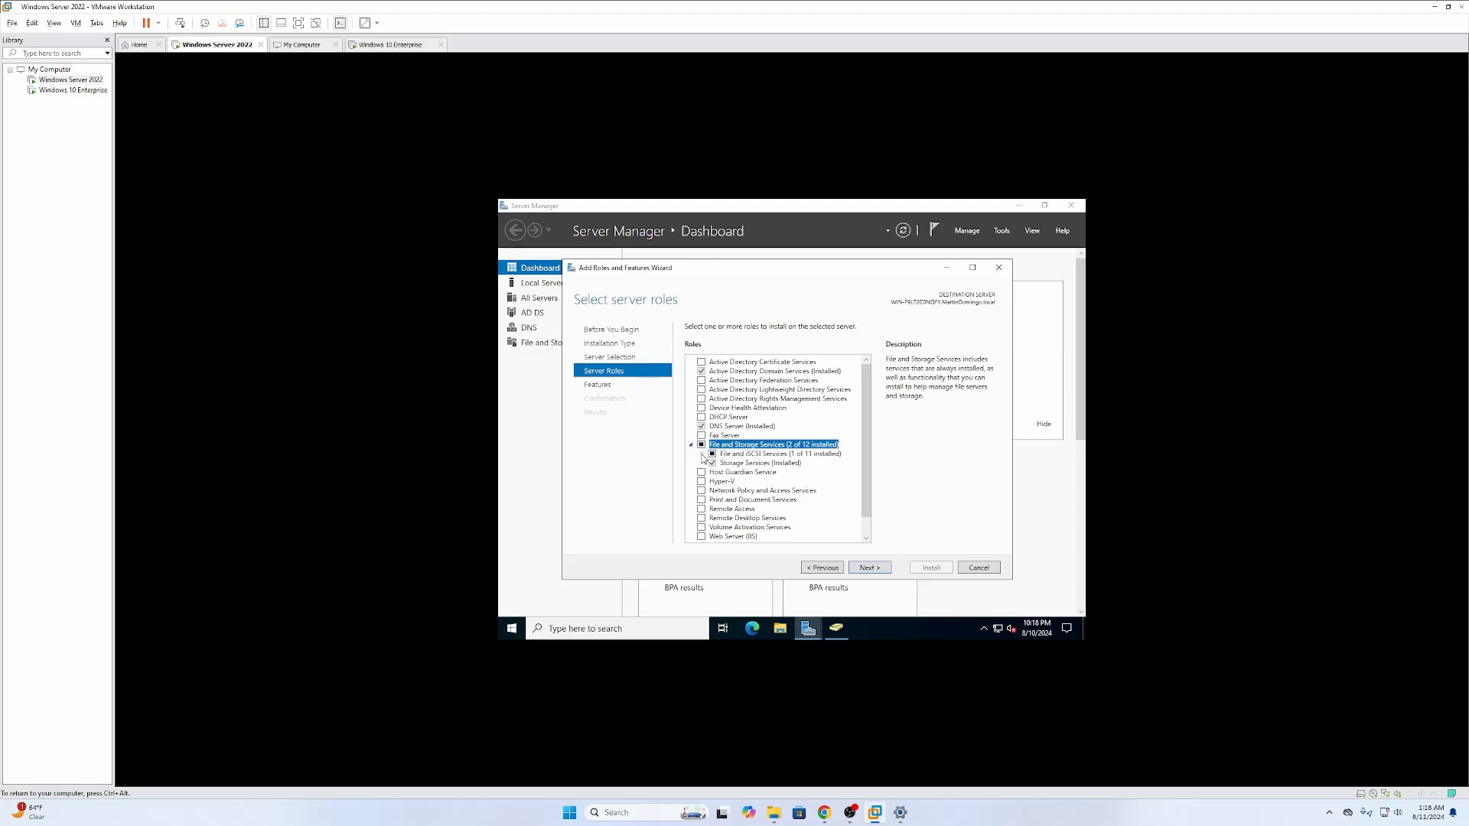
left_click(701, 455)
scroll(762, 482, "down", 1)
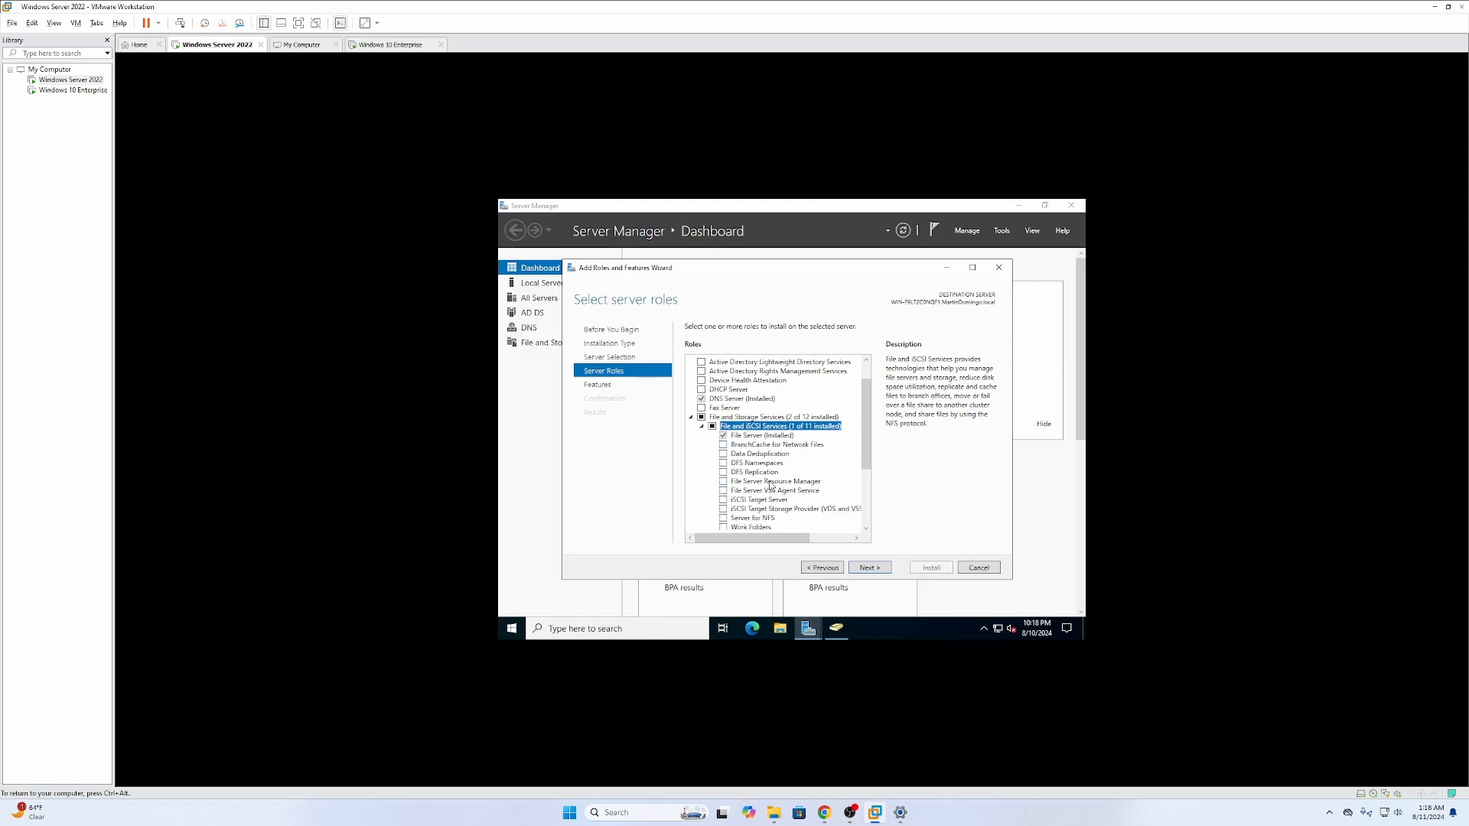
left_click(723, 481)
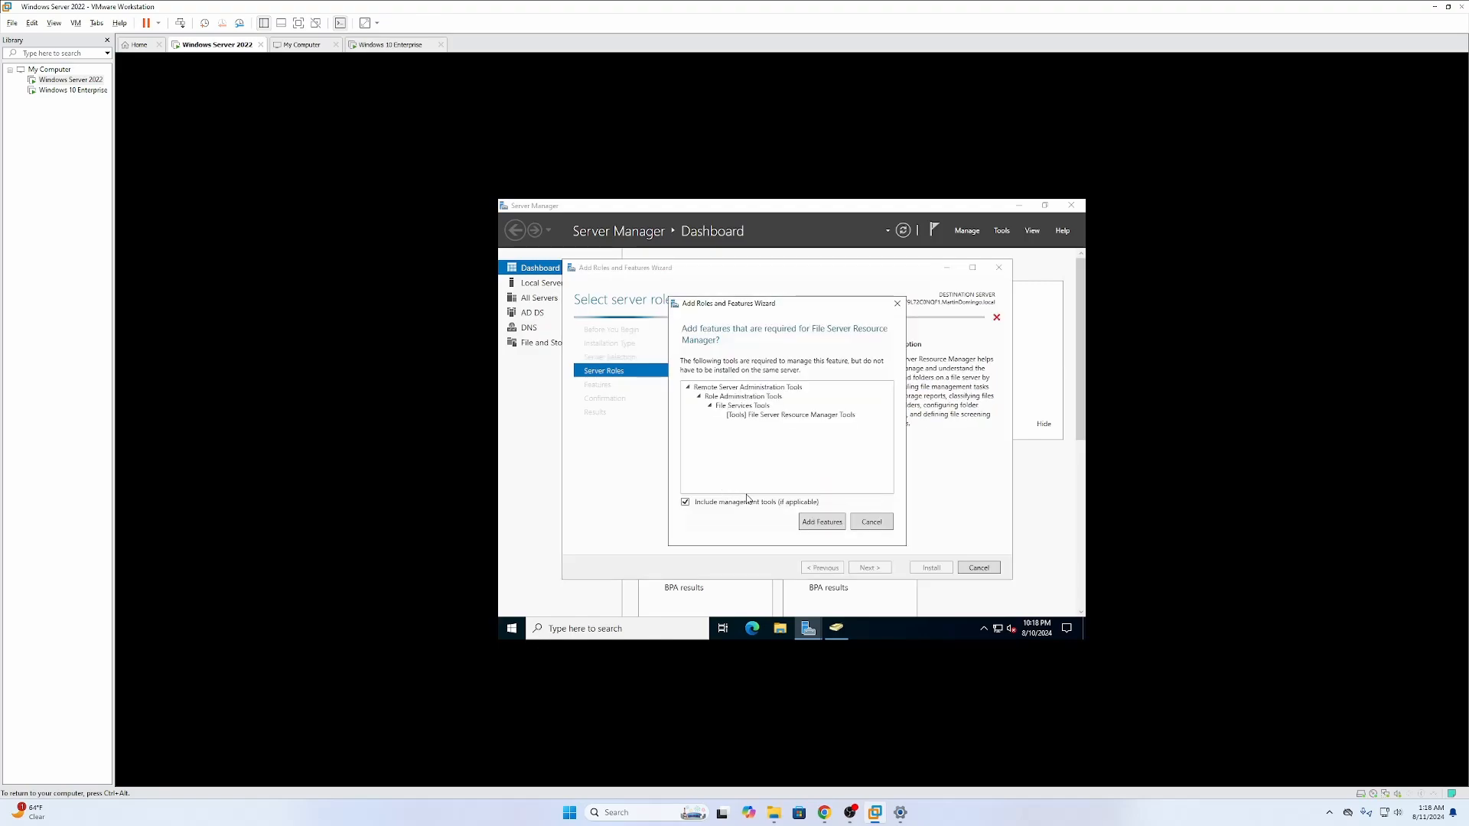
left_click(832, 528)
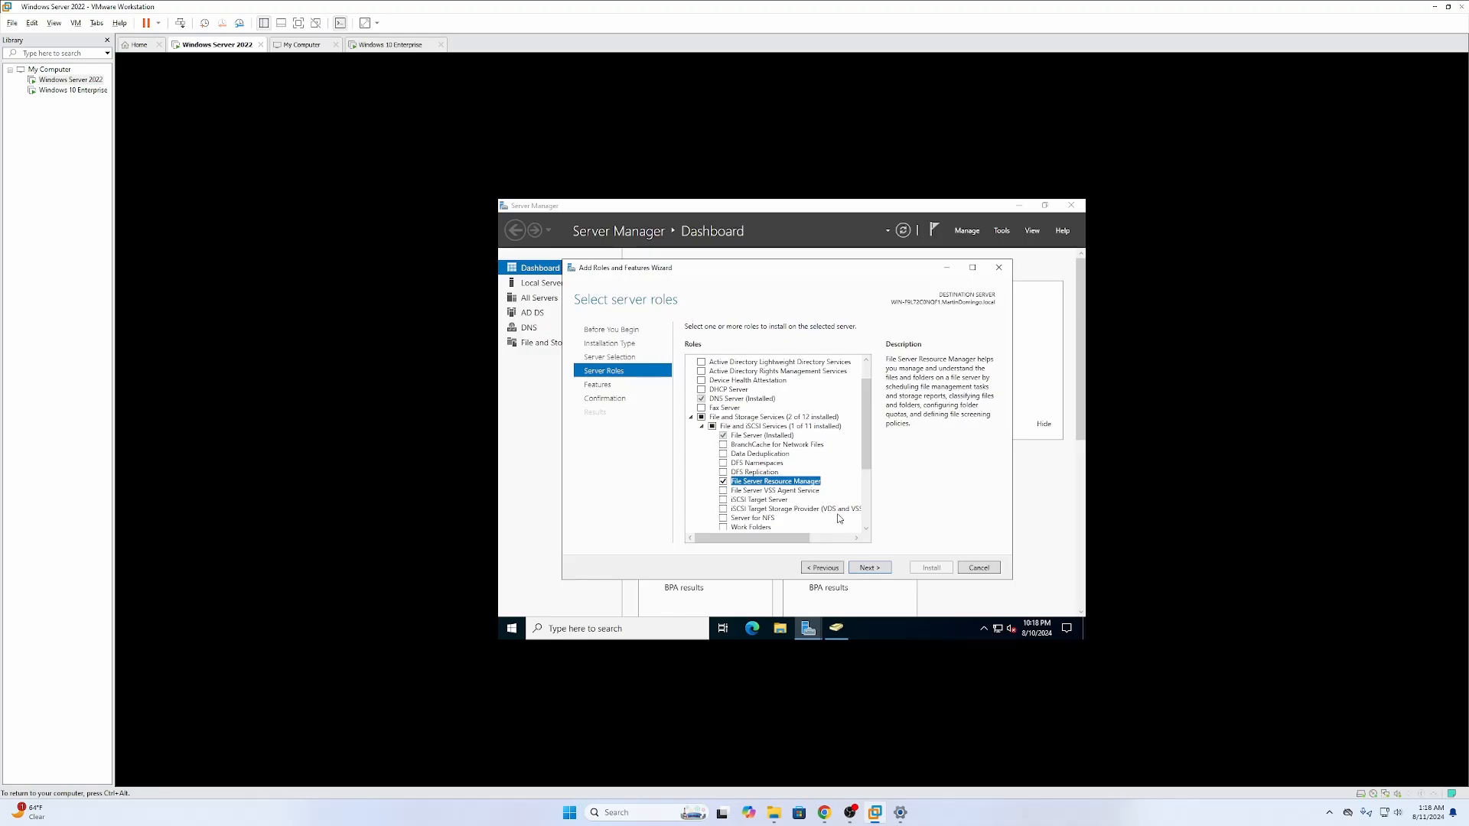
scroll(792, 492, "down", 3)
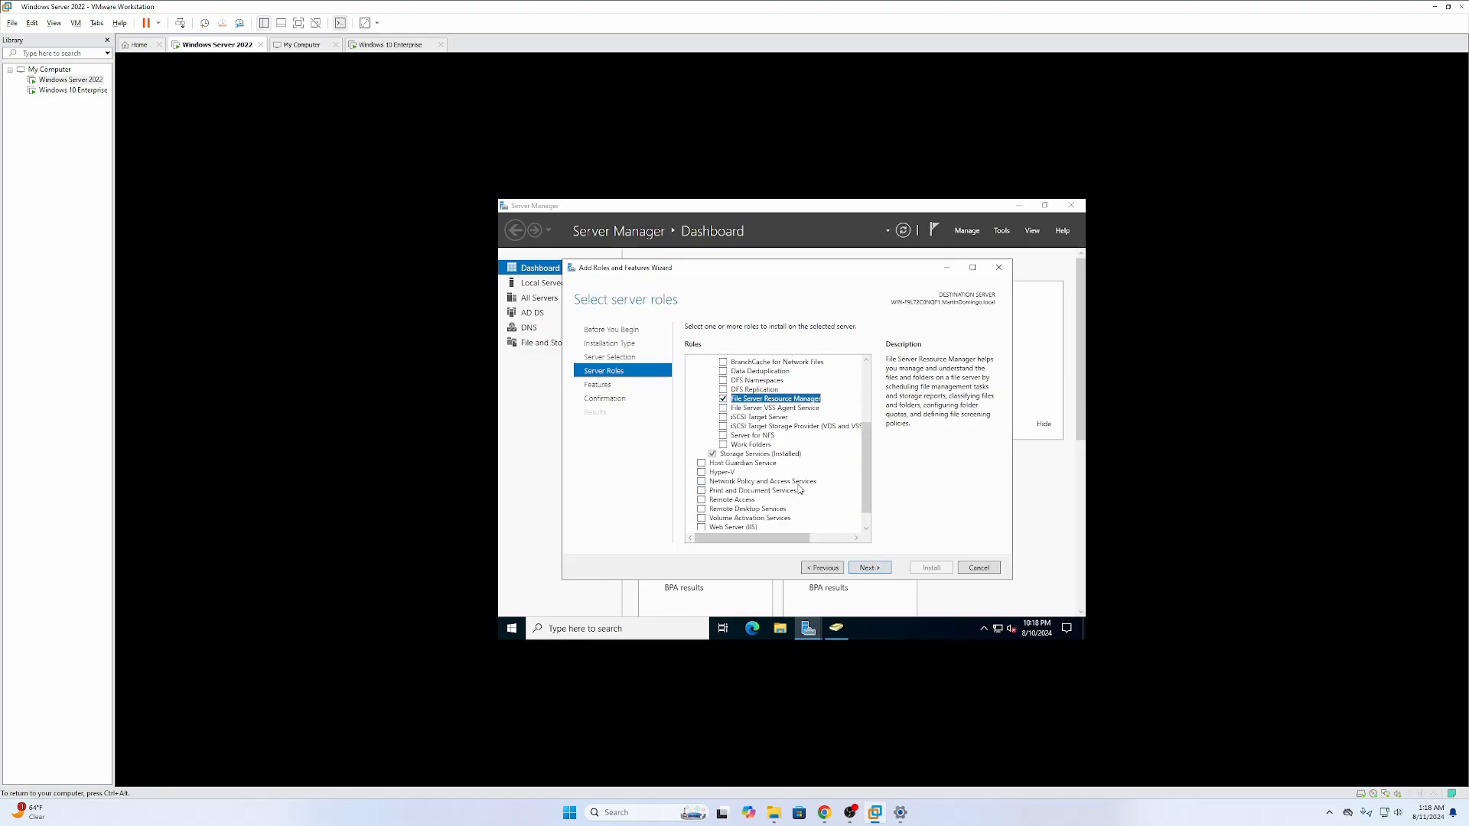
left_click(872, 568)
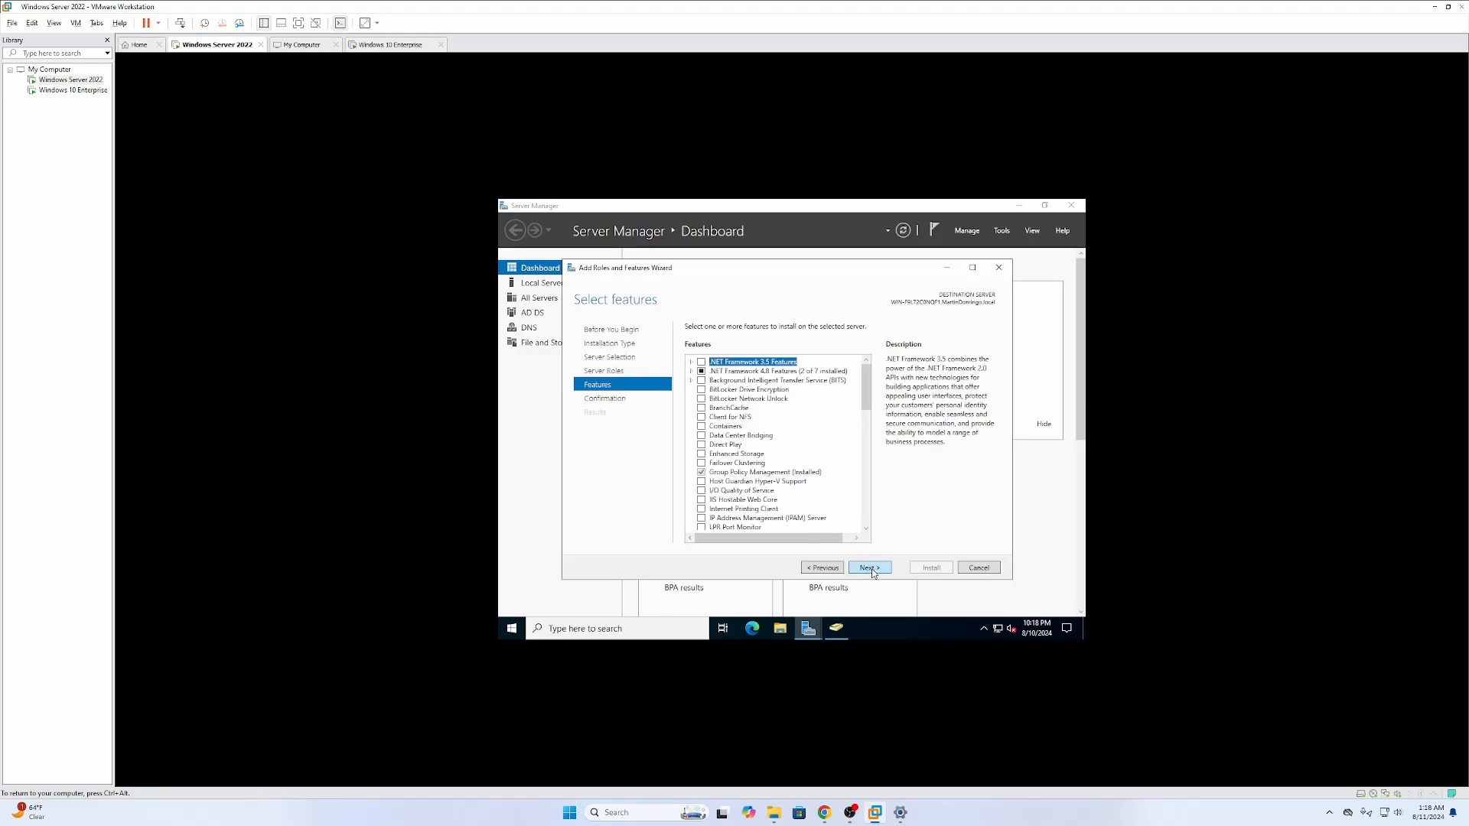
Step: Keep the default features, install File Server Resource Manager with its tools, and close the wizard once the installation finishes
left_click(871, 568)
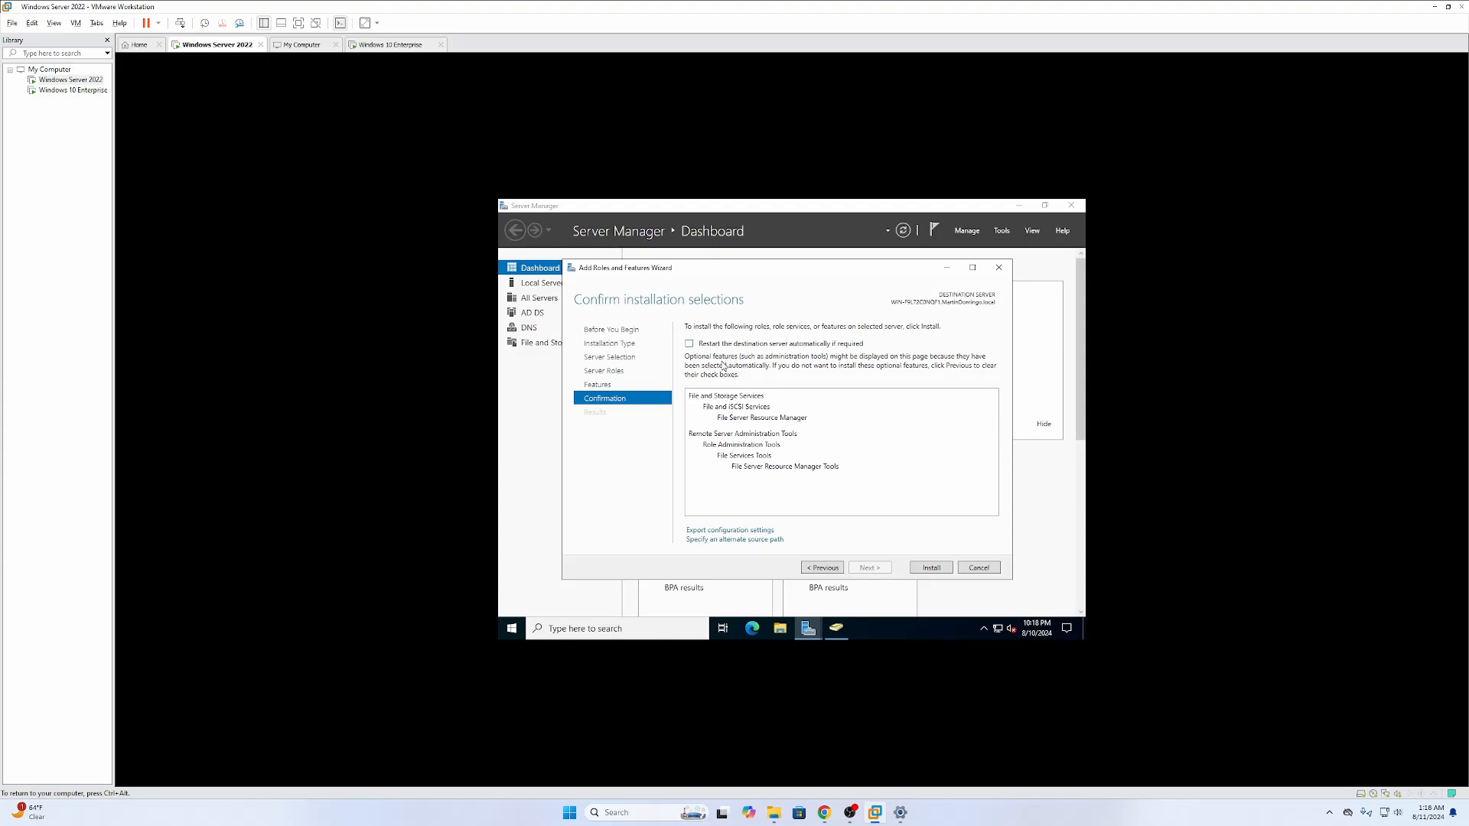
left_click(935, 569)
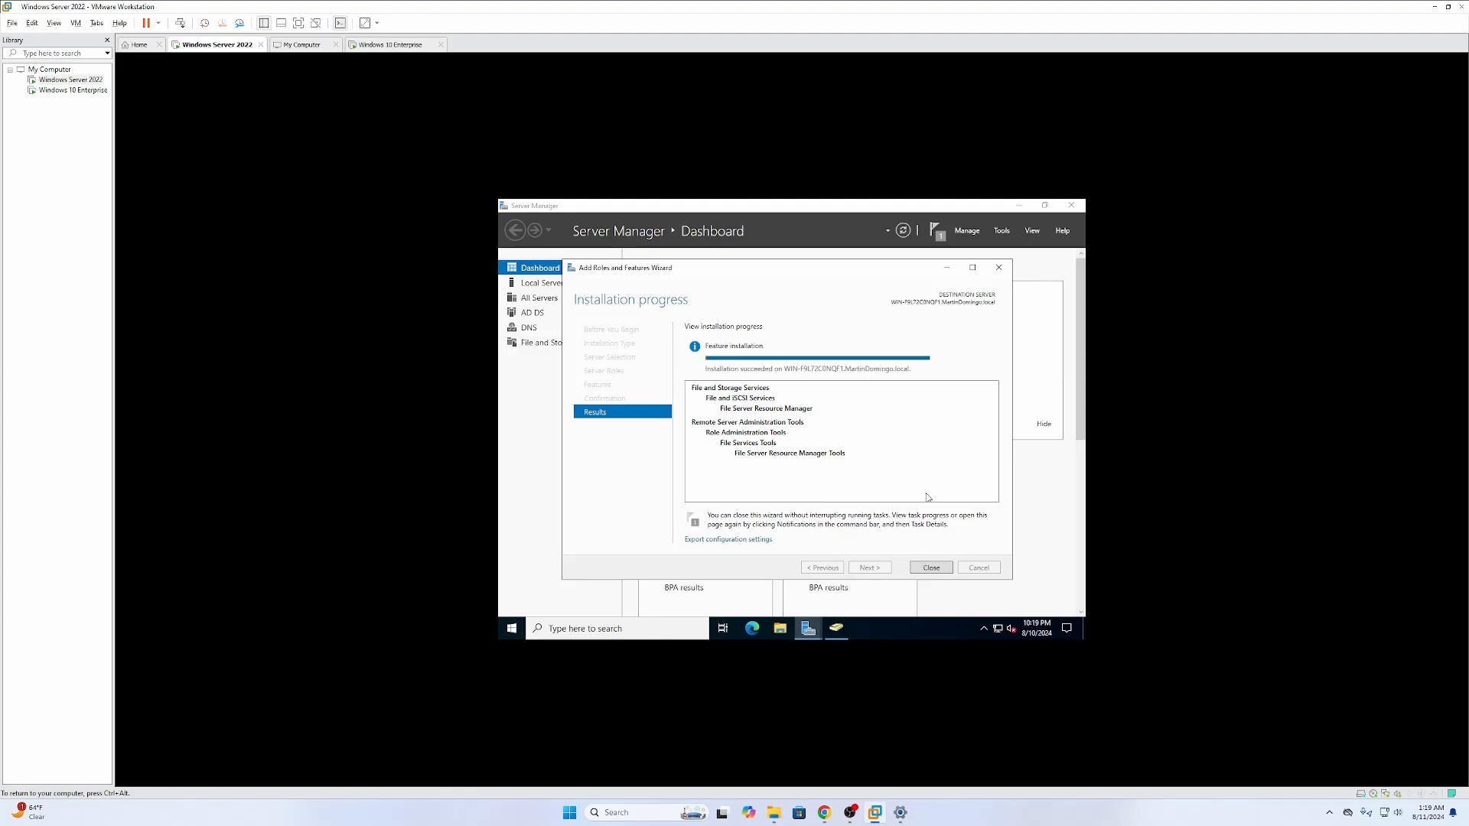
left_click(946, 570)
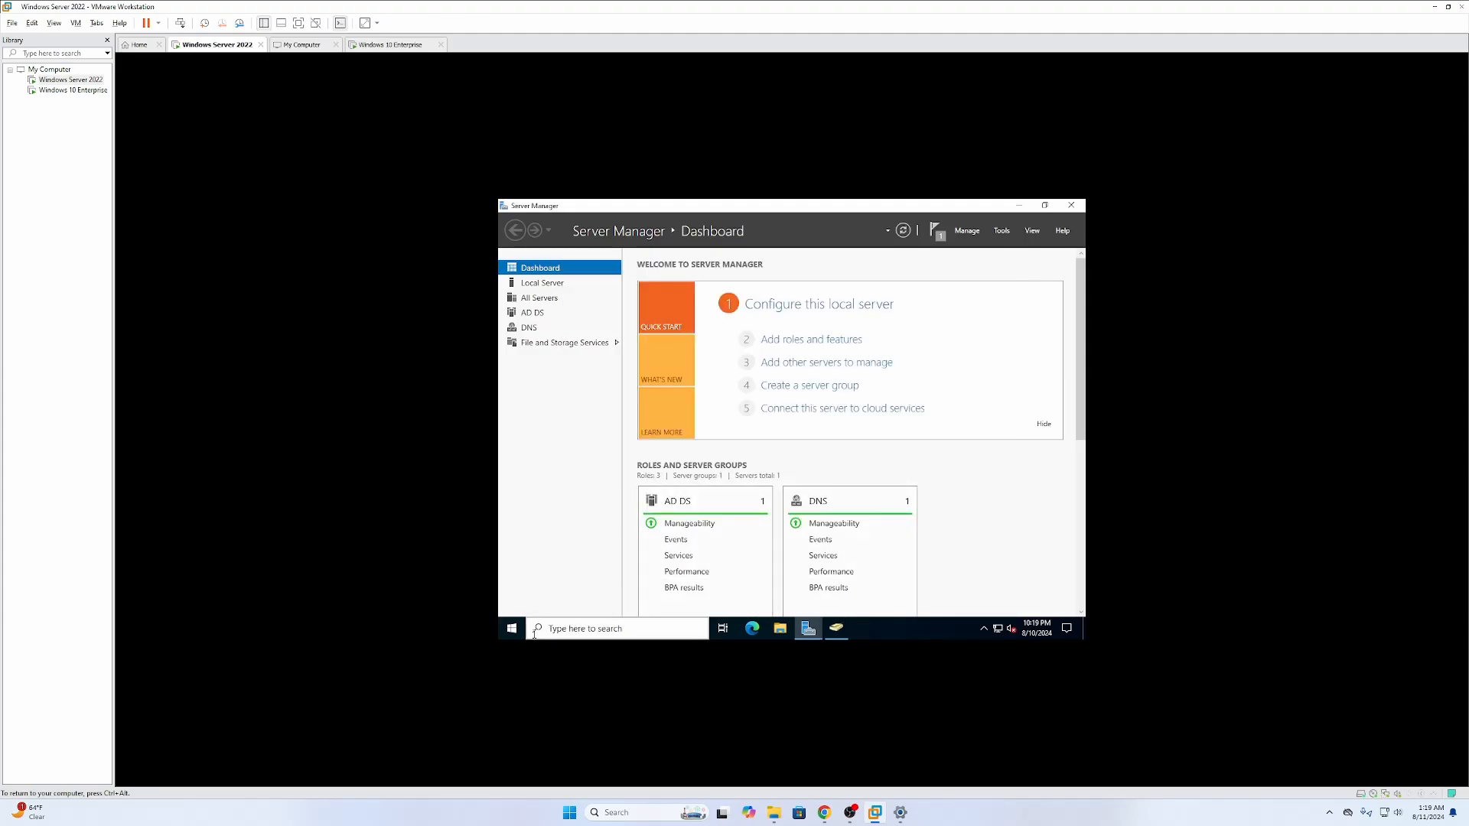
Step: Open File Server Resource Manager from the Windows Administrative Tools
left_click(512, 628)
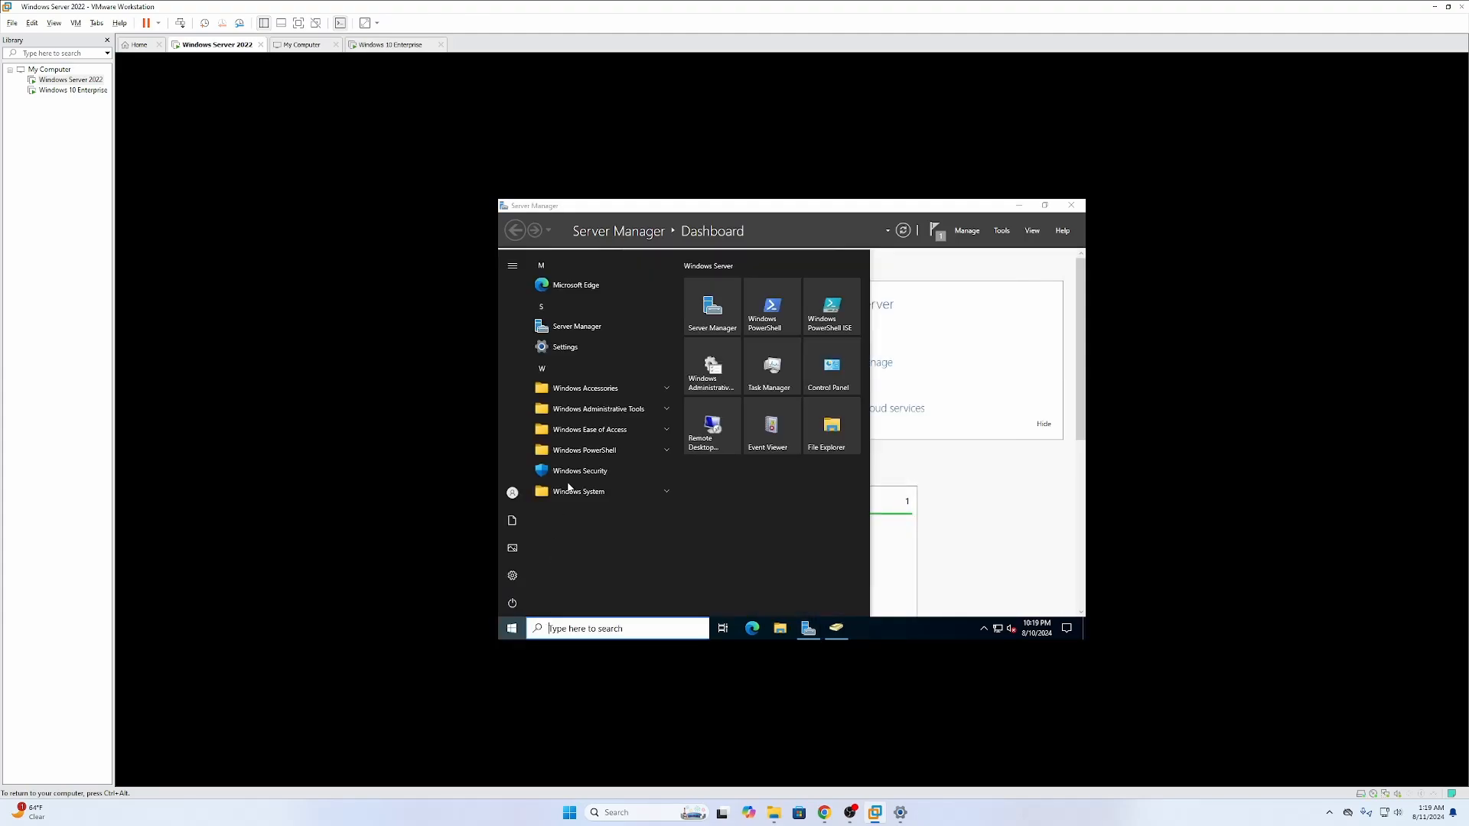
left_click(610, 408)
scroll(610, 515, "down", 2)
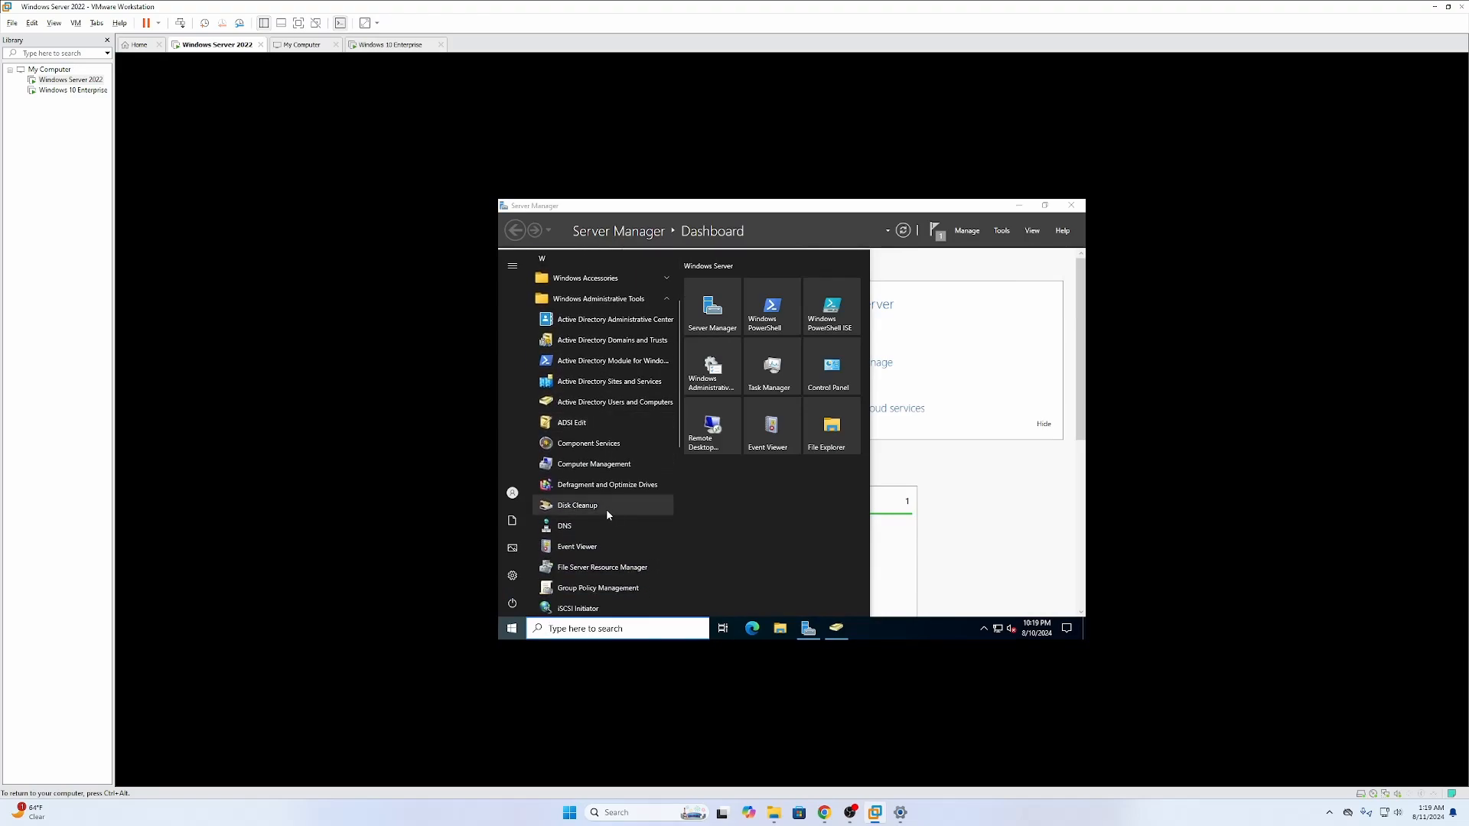
scroll(604, 513, "down", 2)
left_click(596, 514)
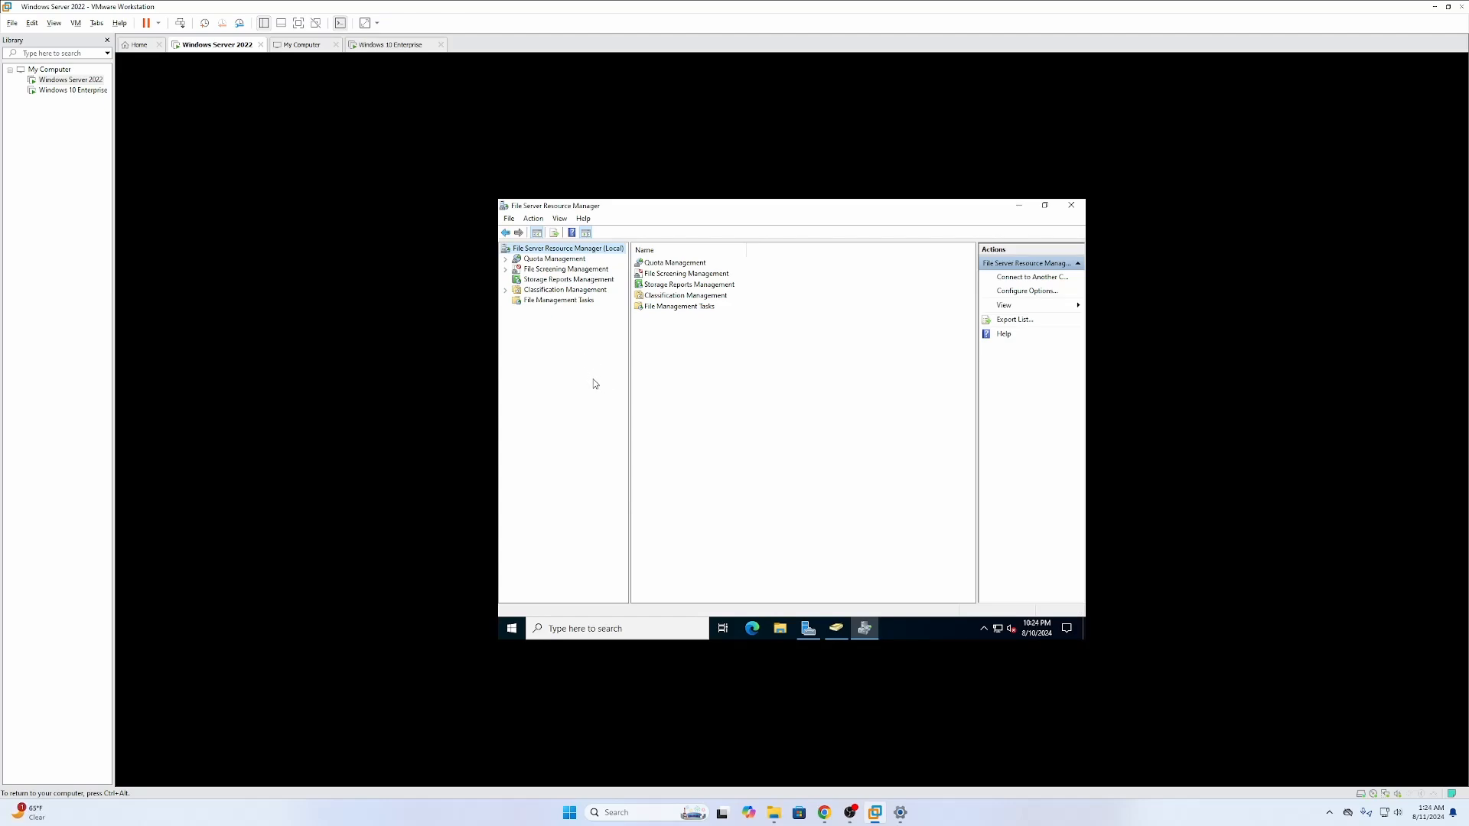
Step: Start a new quota under Quota Management and set its quota path to the C:\SHARED folder
left_click(568, 259)
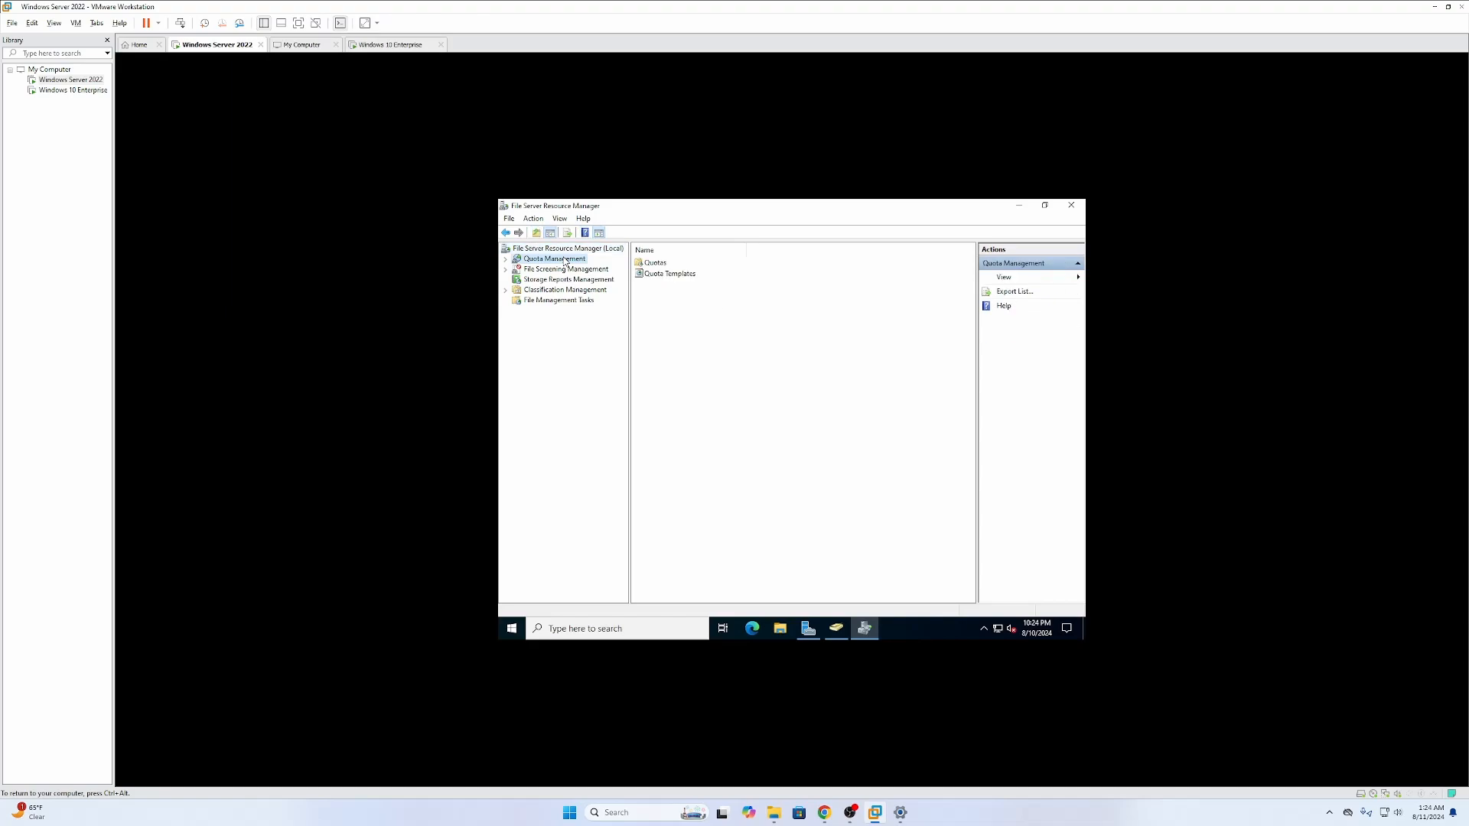
left_click(676, 265)
double_click(659, 267)
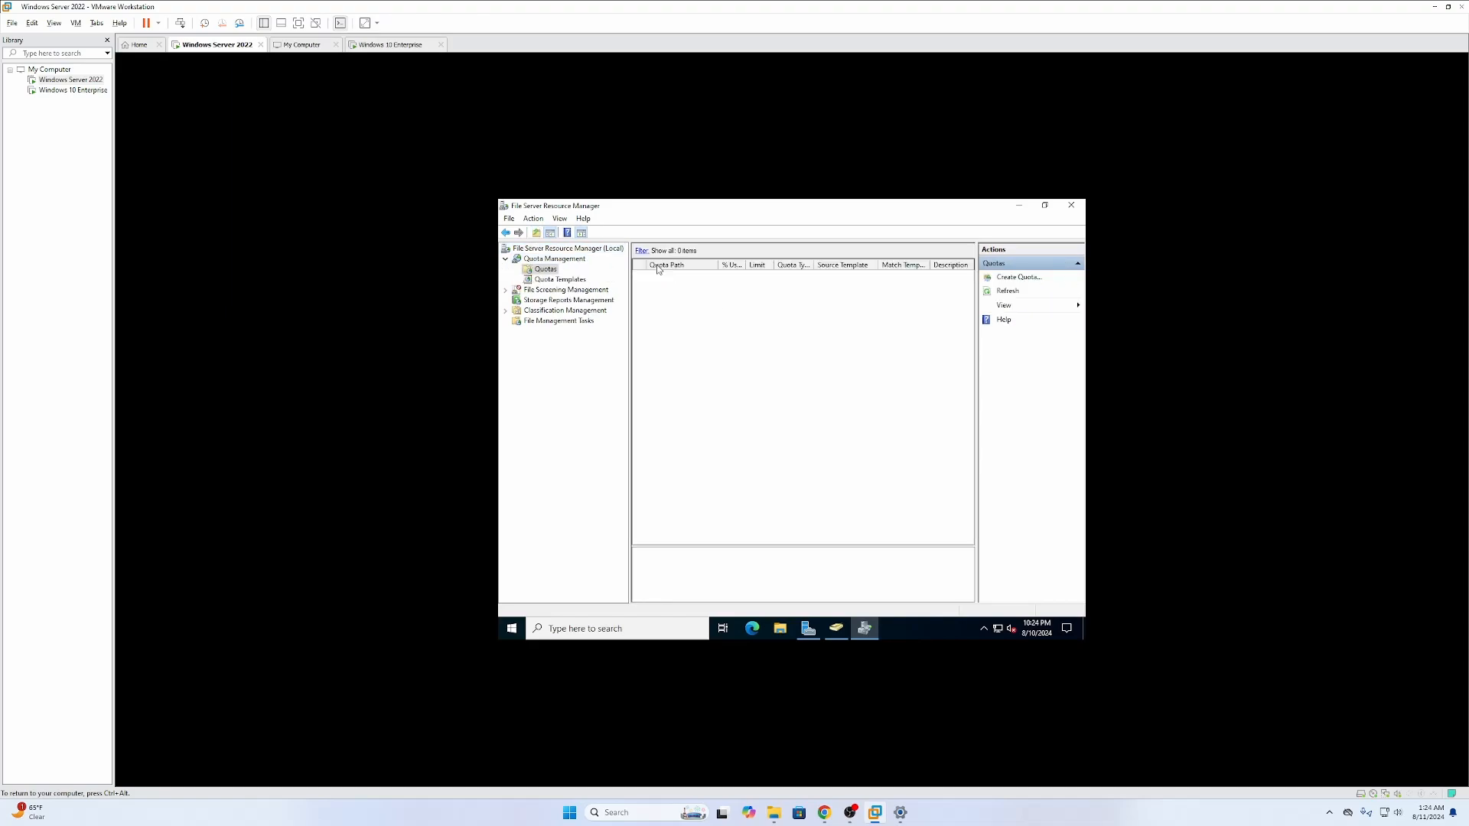
left_click(1011, 277)
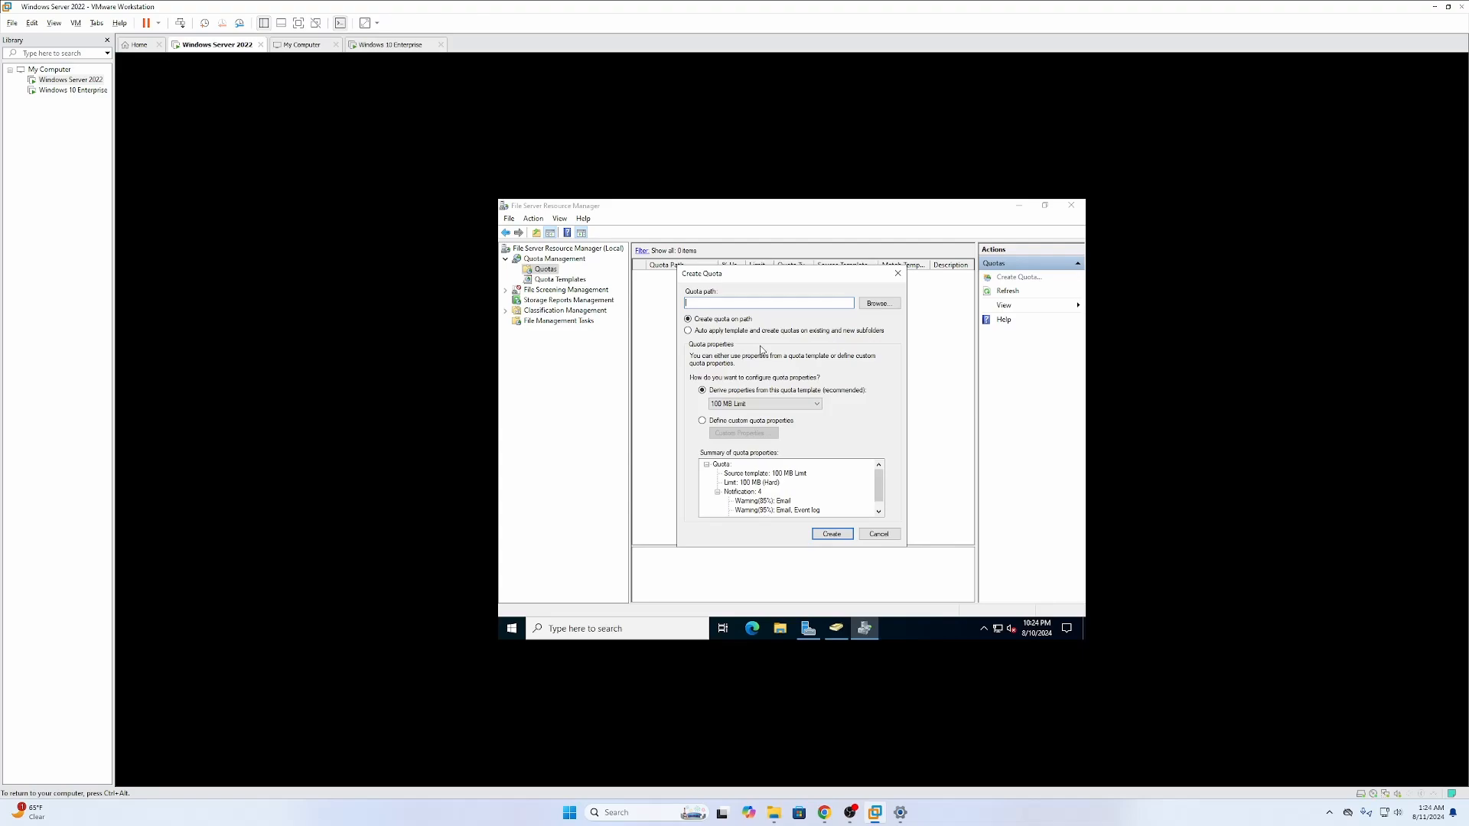
left_click(879, 304)
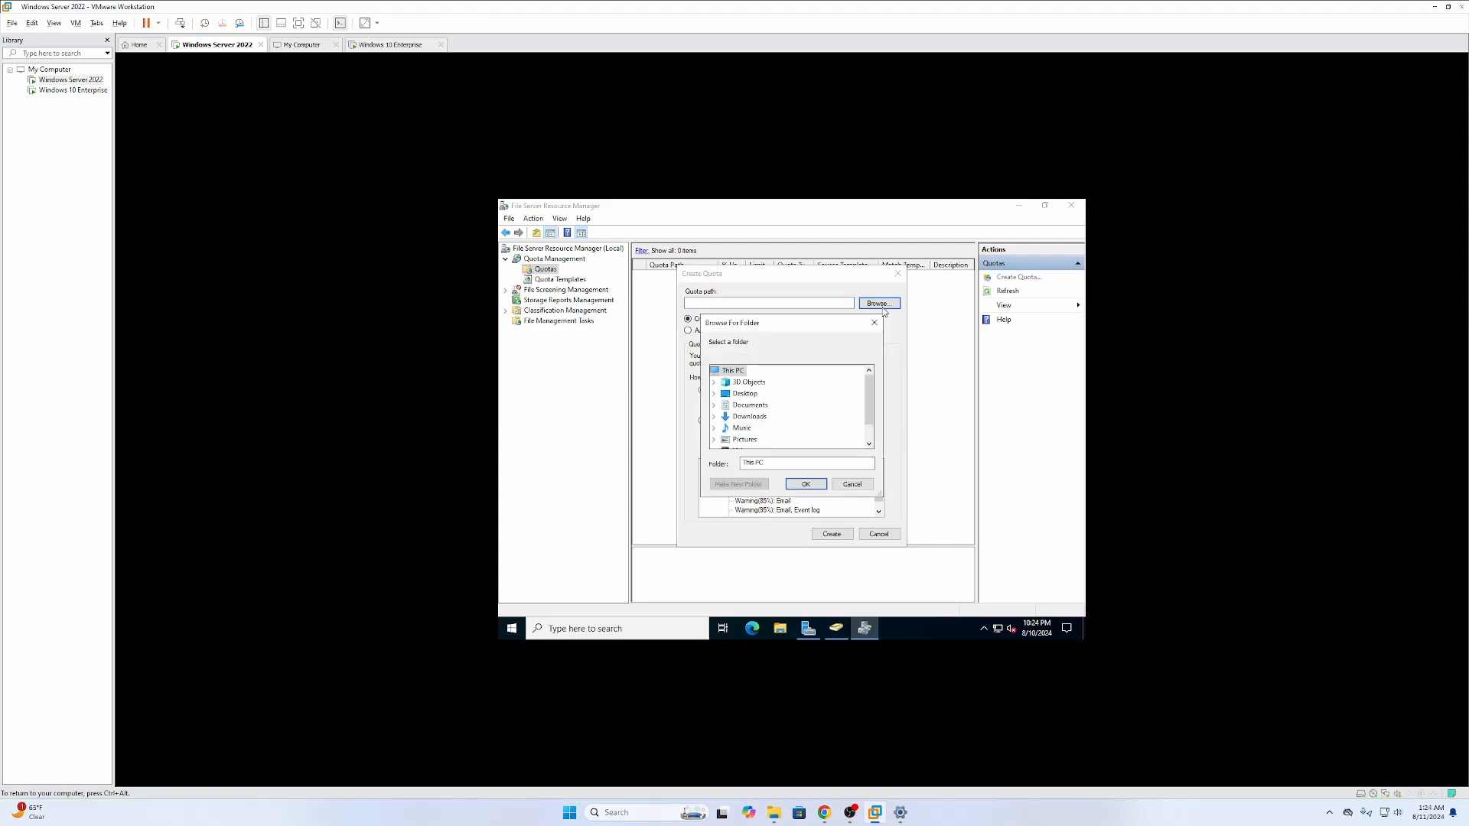
scroll(773, 425, "down", 2)
double_click(736, 444)
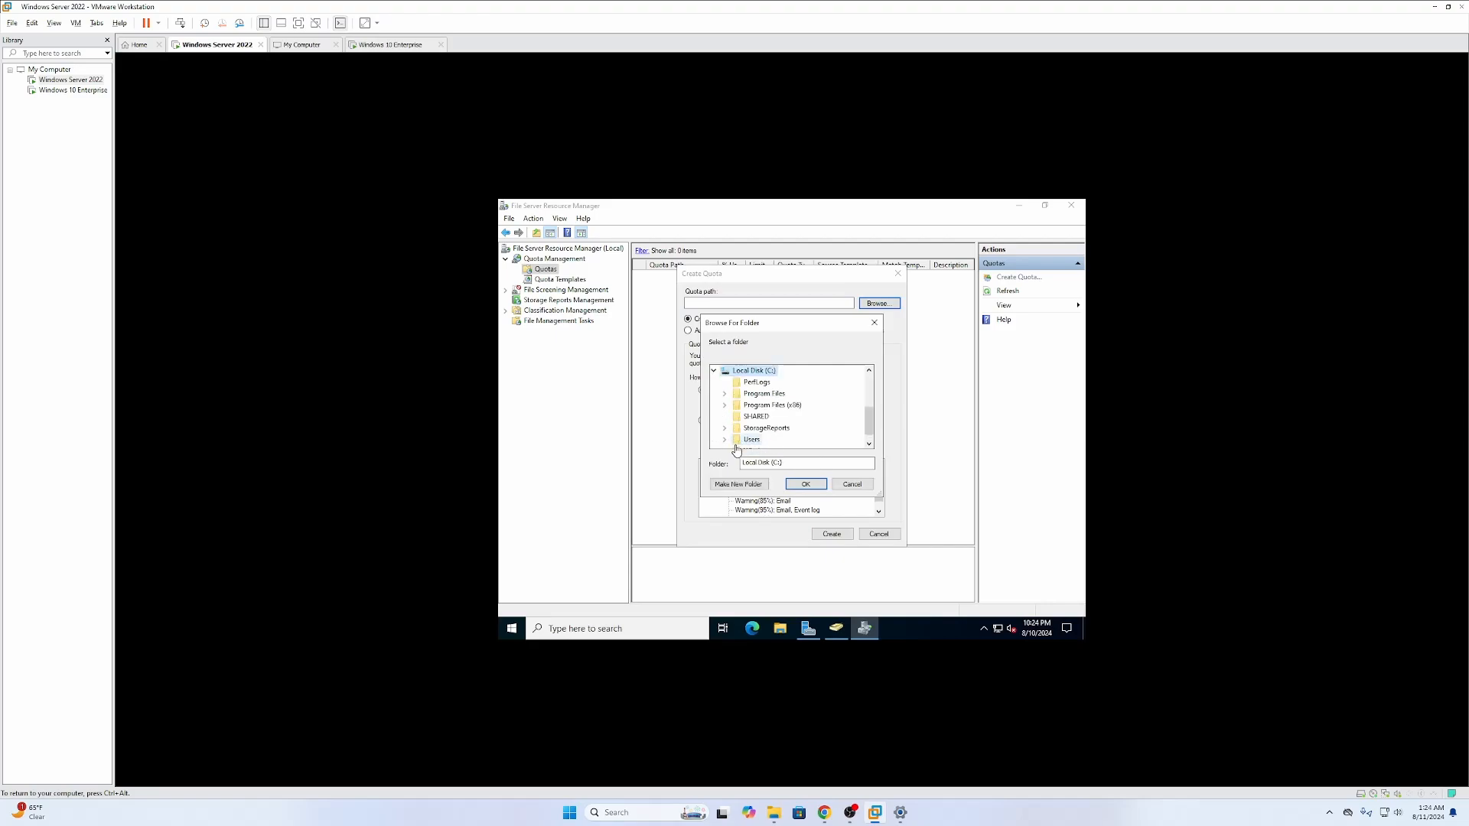
scroll(757, 413, "down", 3)
left_click(757, 405)
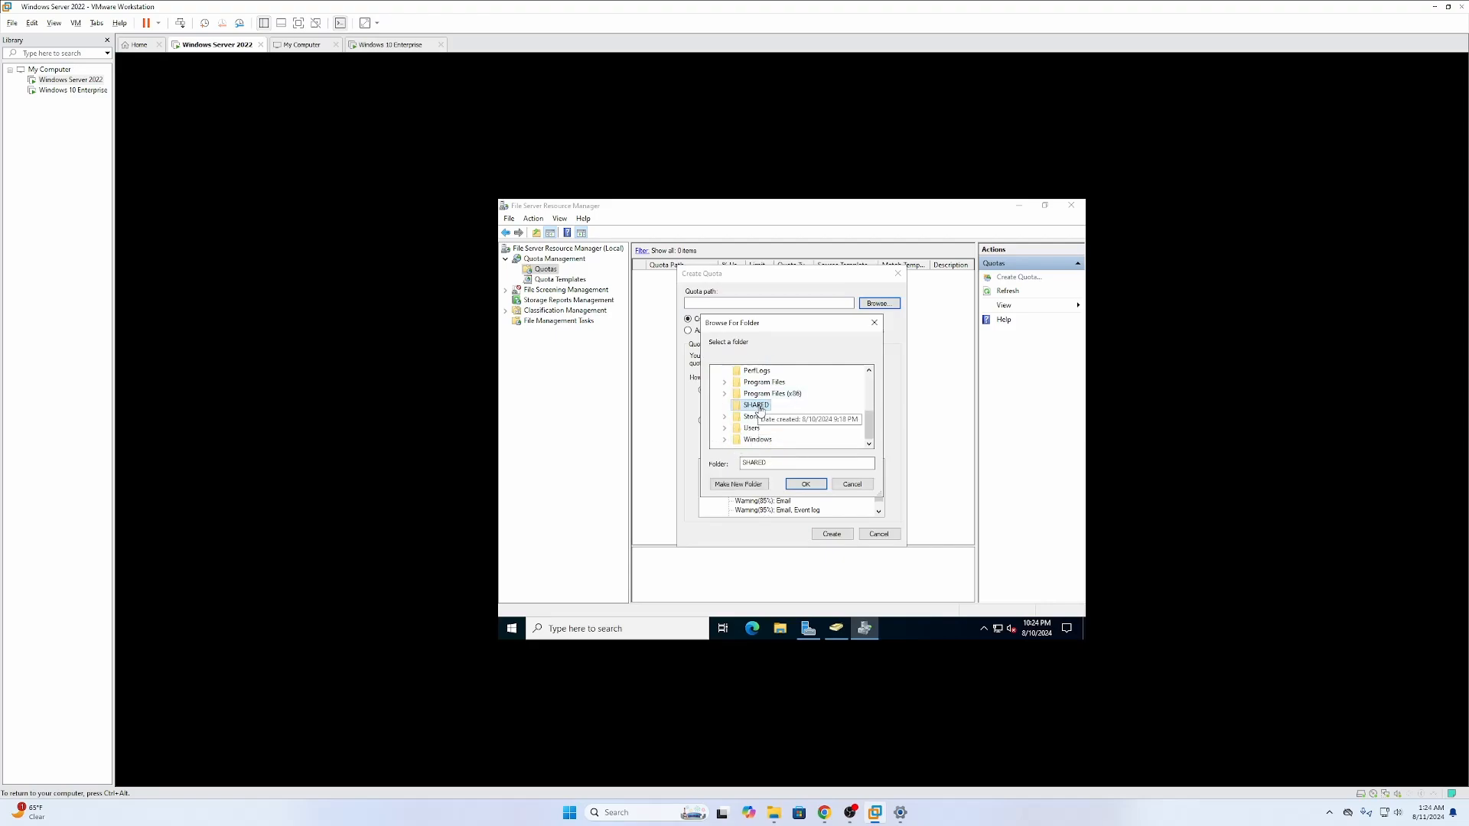
left_click(811, 488)
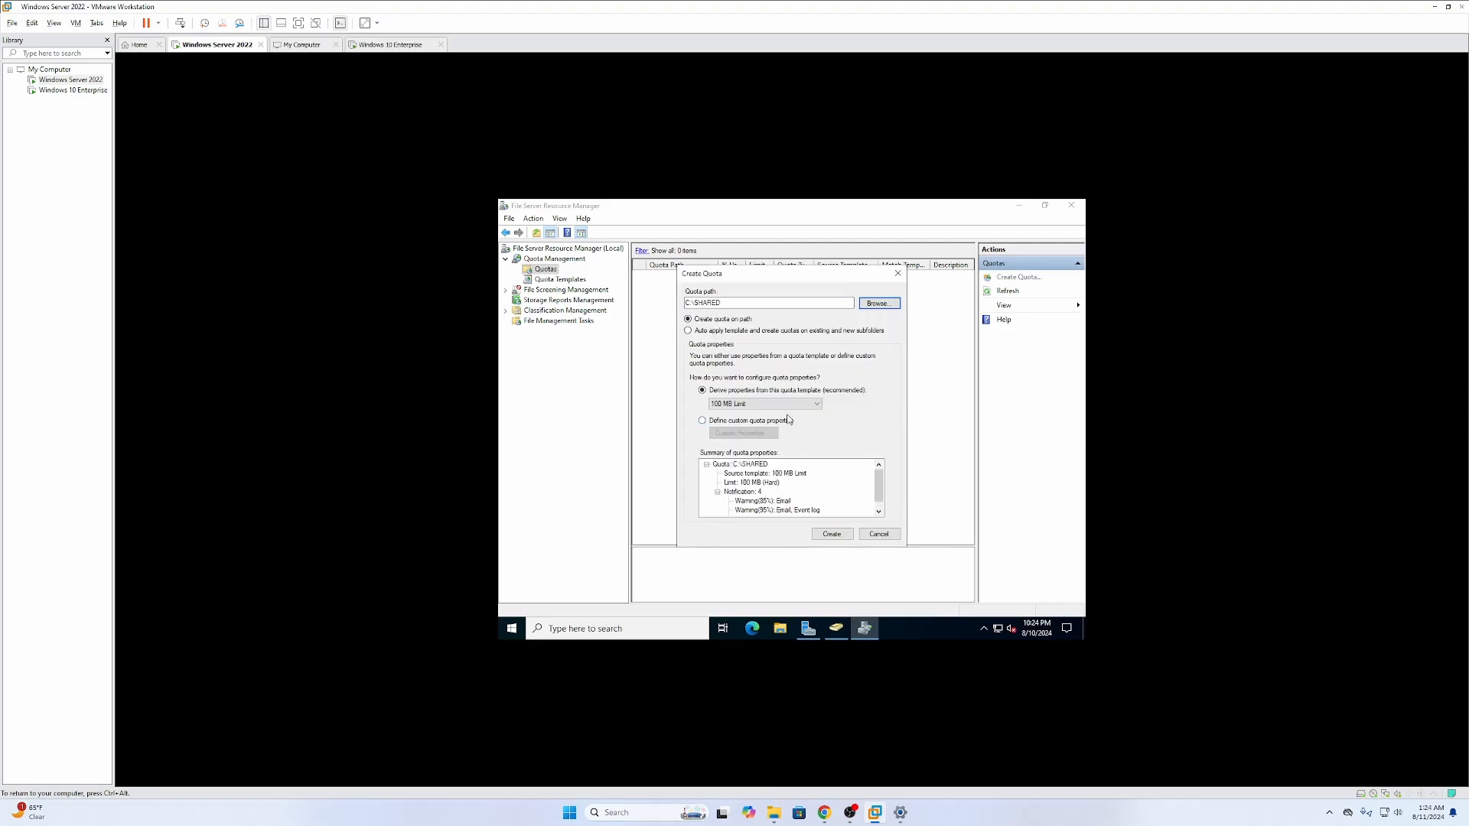
Step: Define custom properties with a hard 100 MB limit for the C:\SHARED quota and create it with the template name Test
left_click(702, 421)
left_click(743, 433)
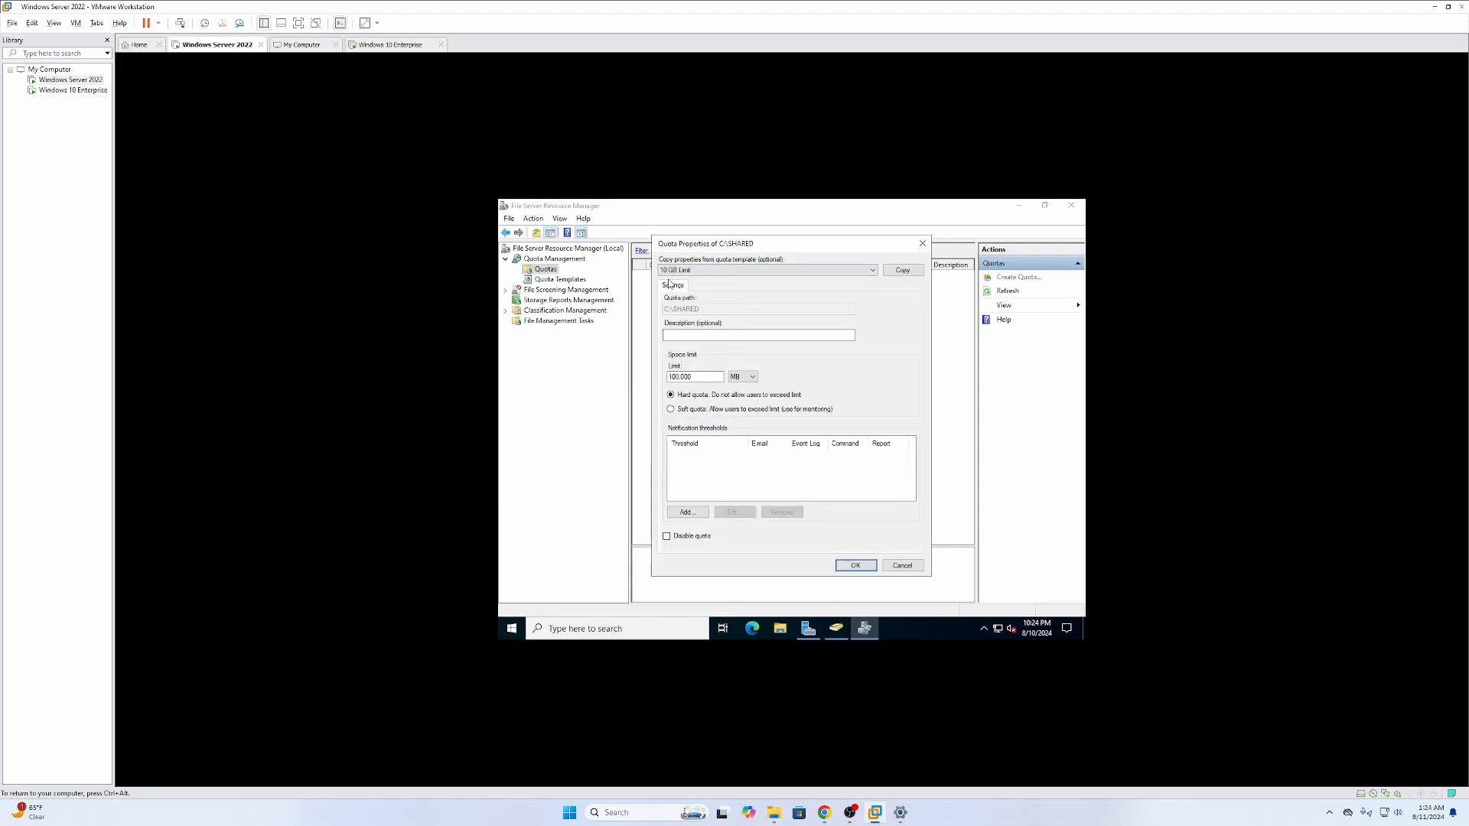
left_click(693, 335)
left_click(689, 513)
left_click(711, 268)
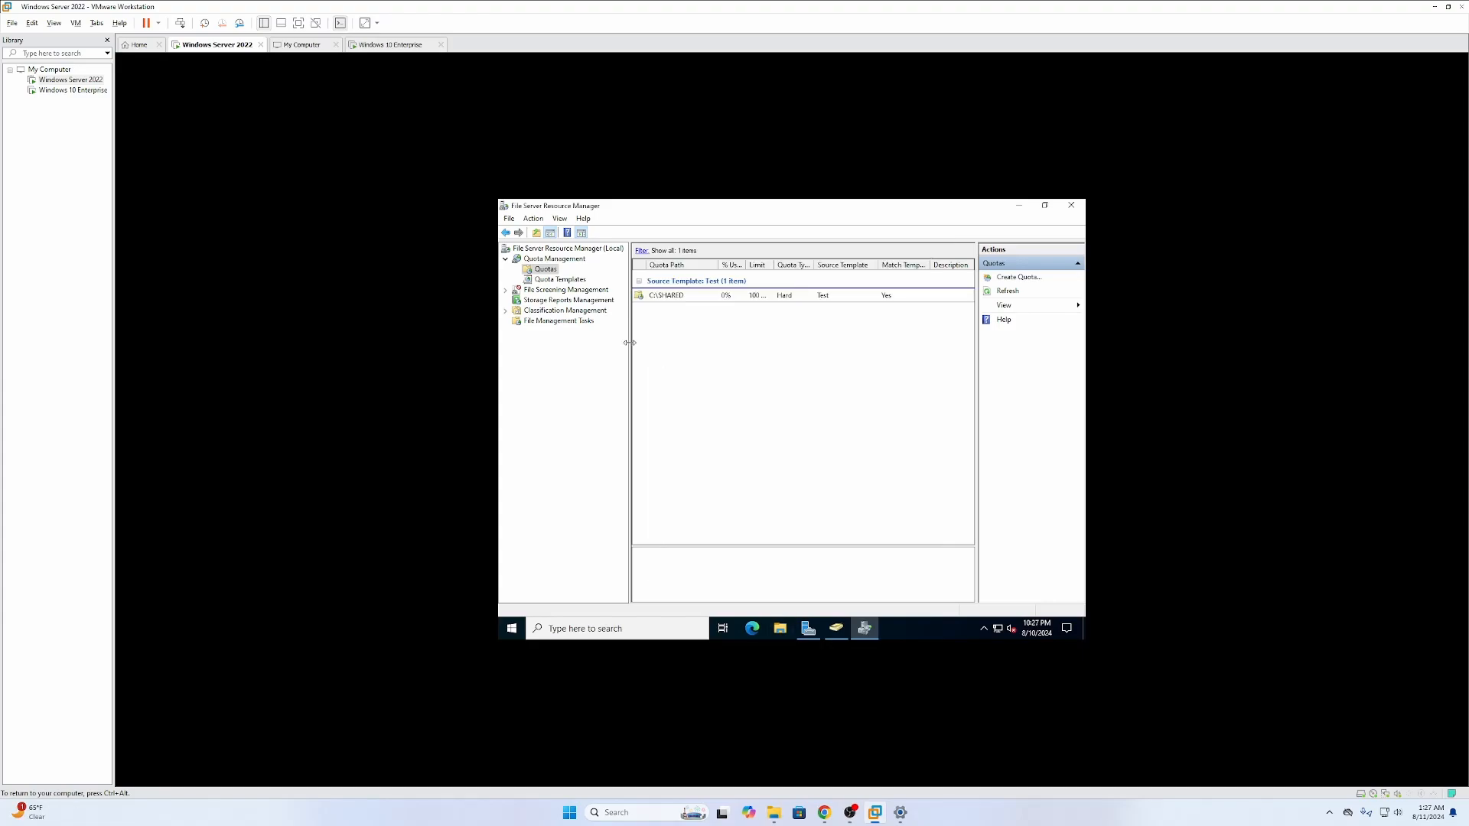
Step: Start a new file screen under File Screening Management and set its path to the C:\SHARED folder
left_click(563, 292)
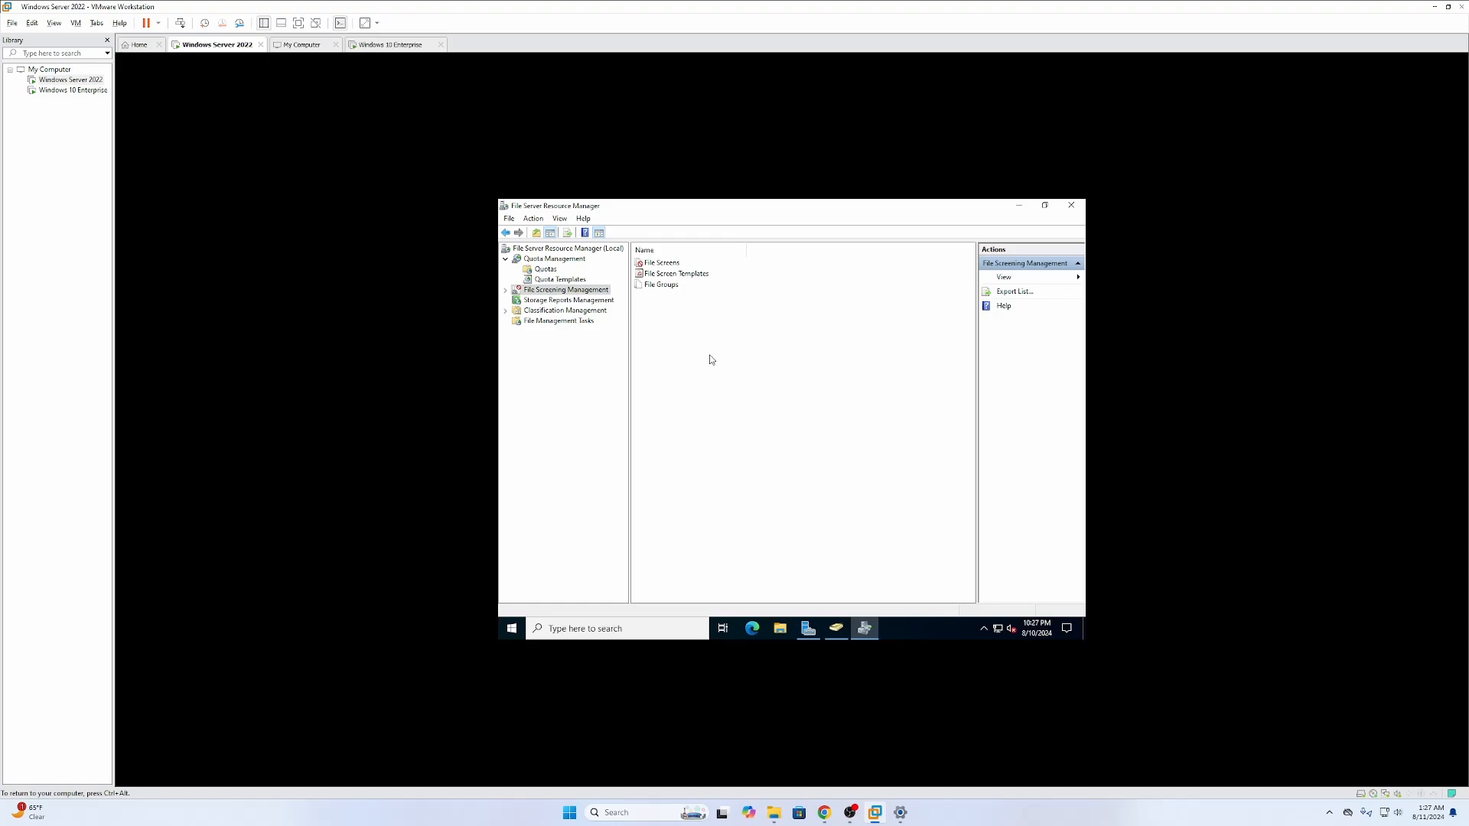
left_click(664, 265)
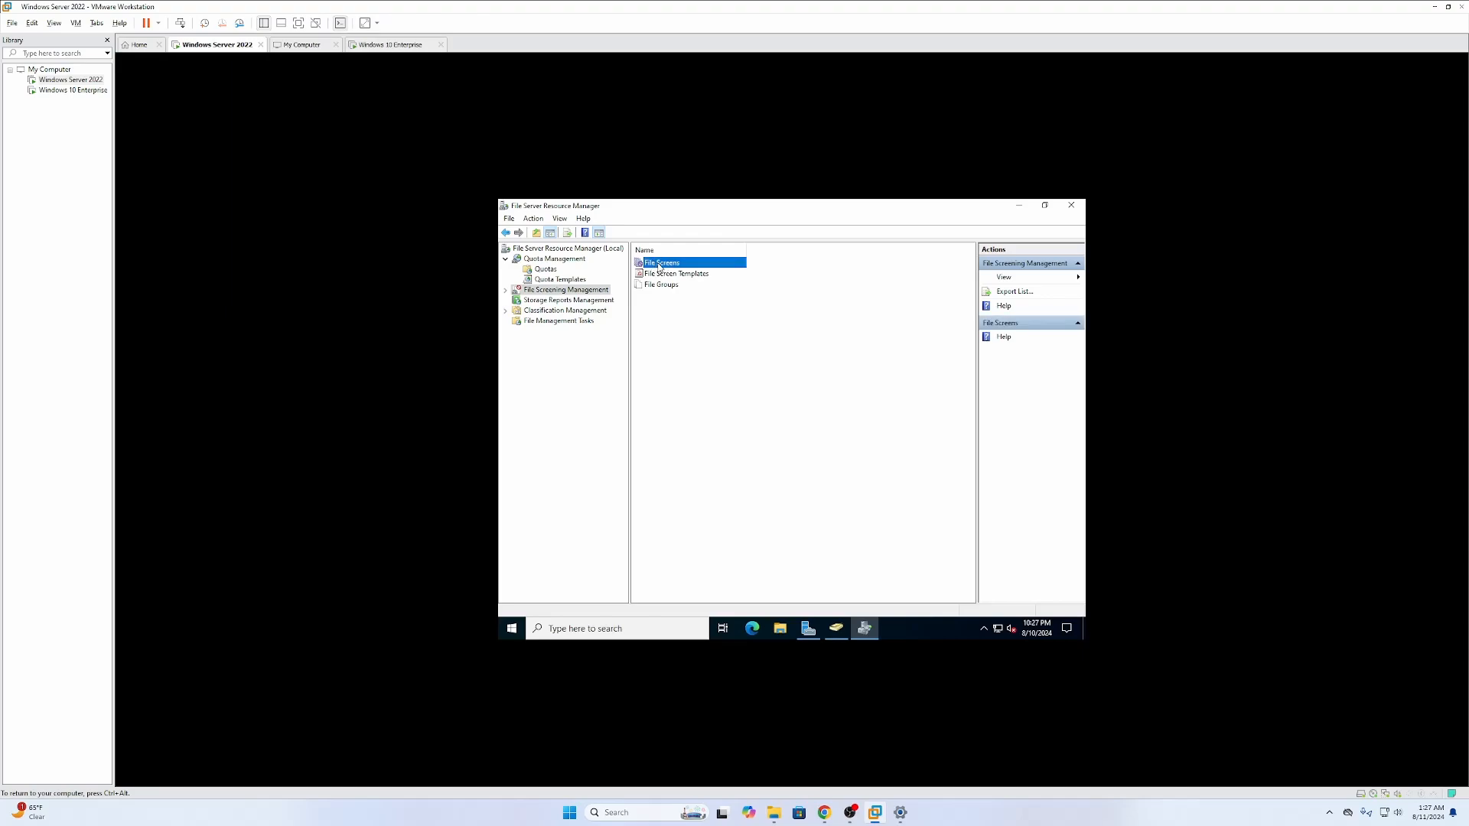
double_click(660, 265)
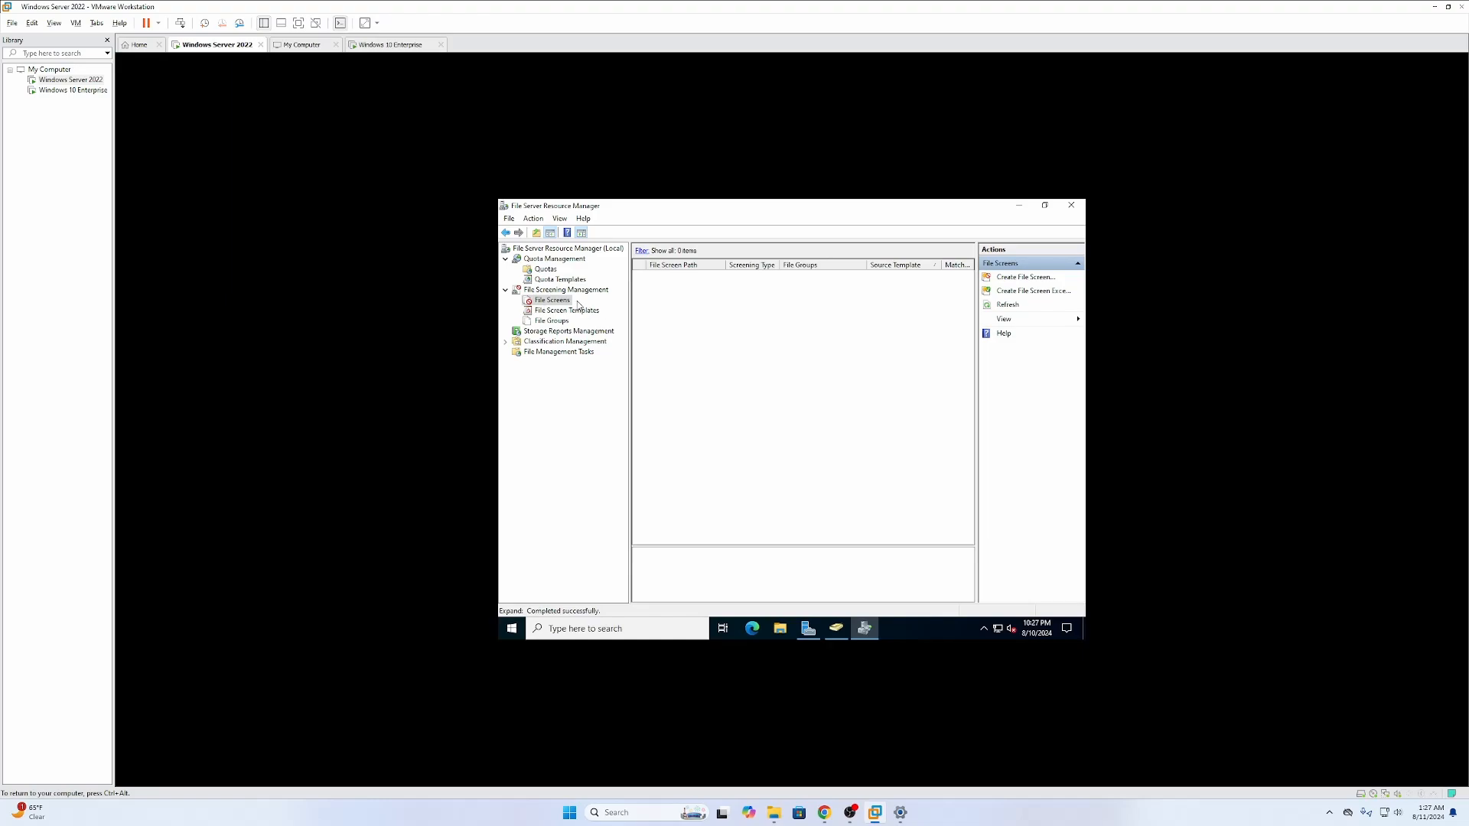
right_click(668, 306)
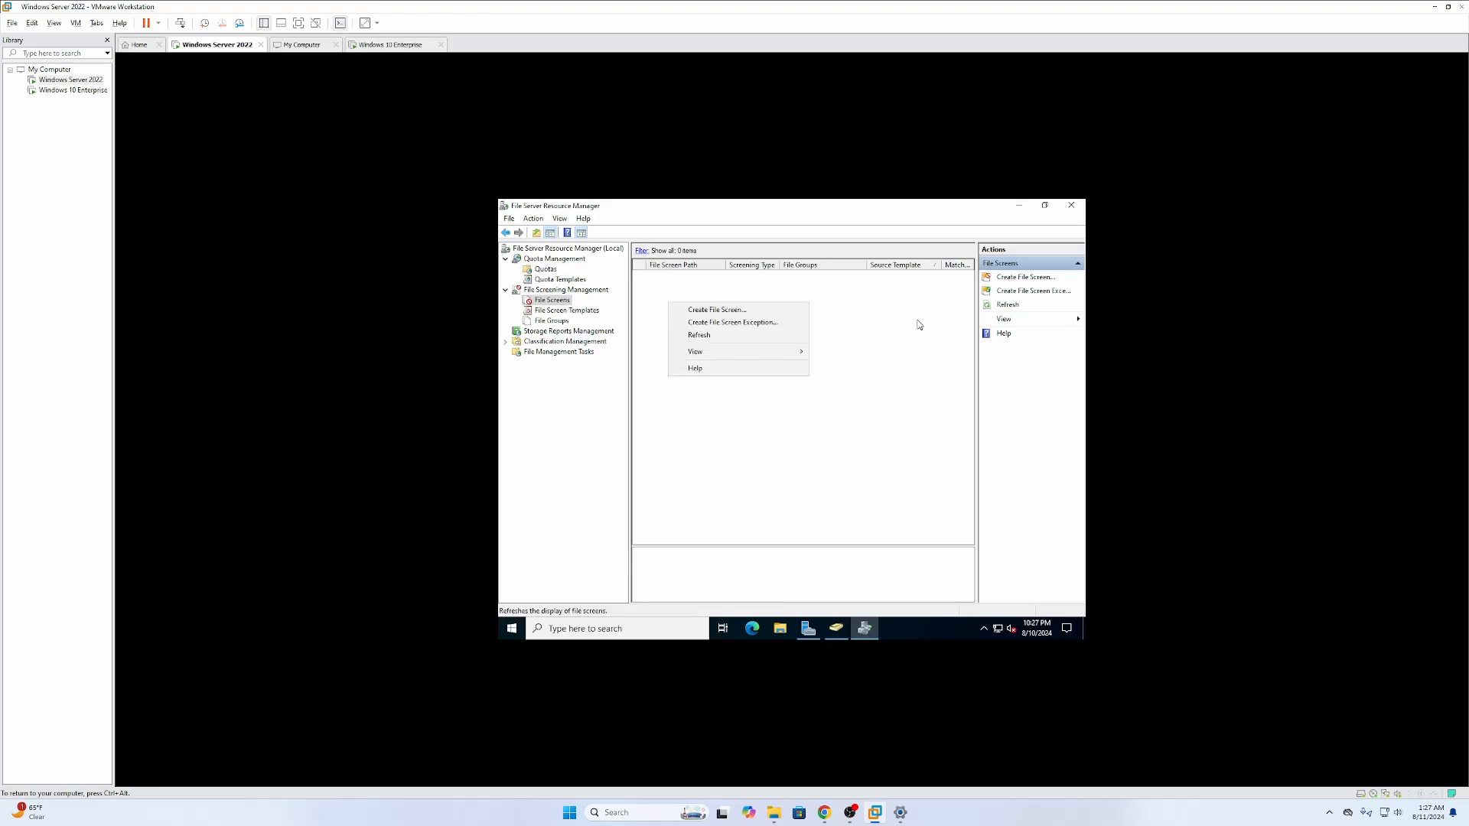
key("Escape")
left_click(1025, 279)
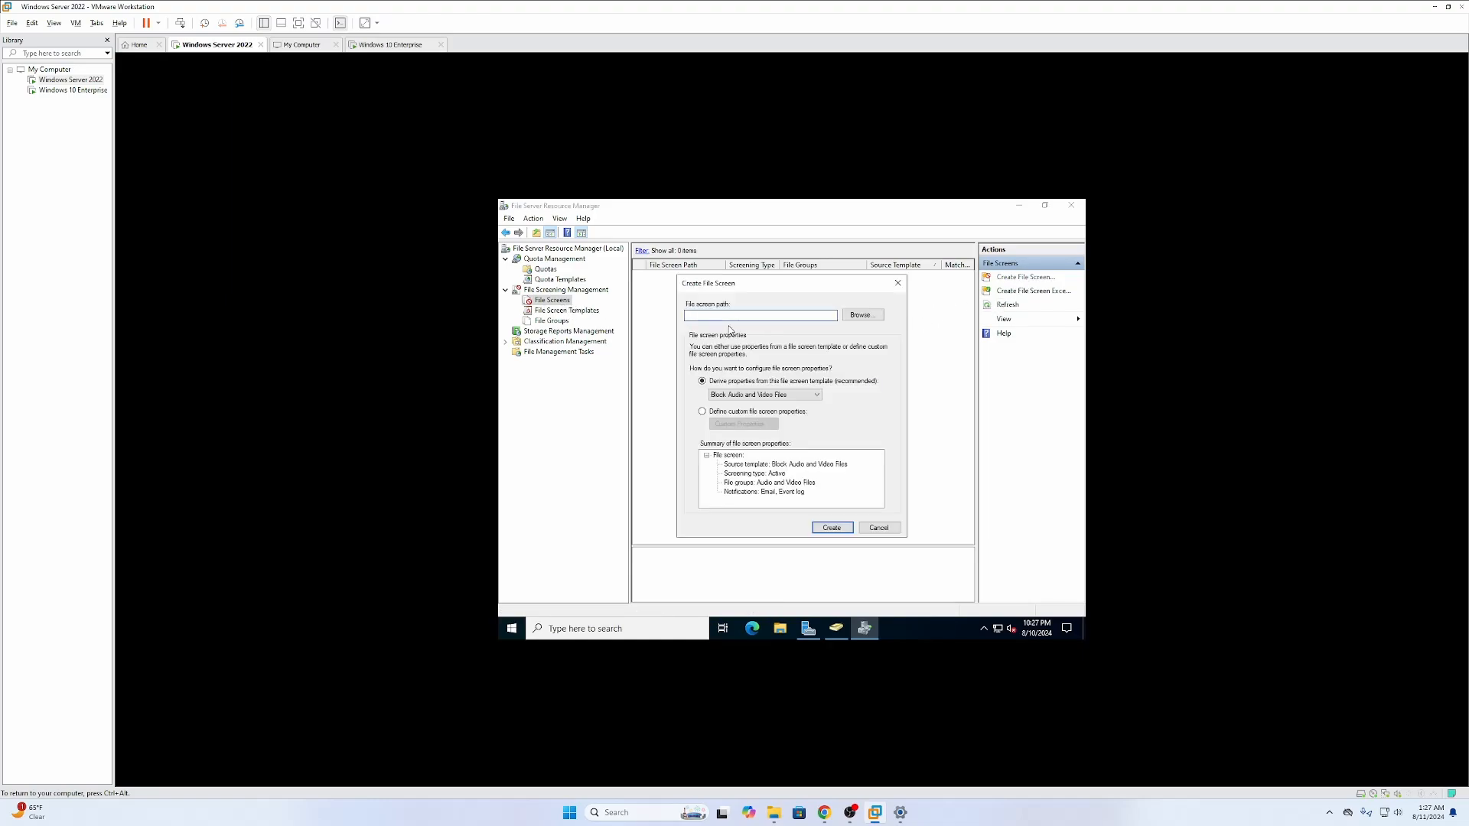
left_click(862, 315)
double_click(756, 439)
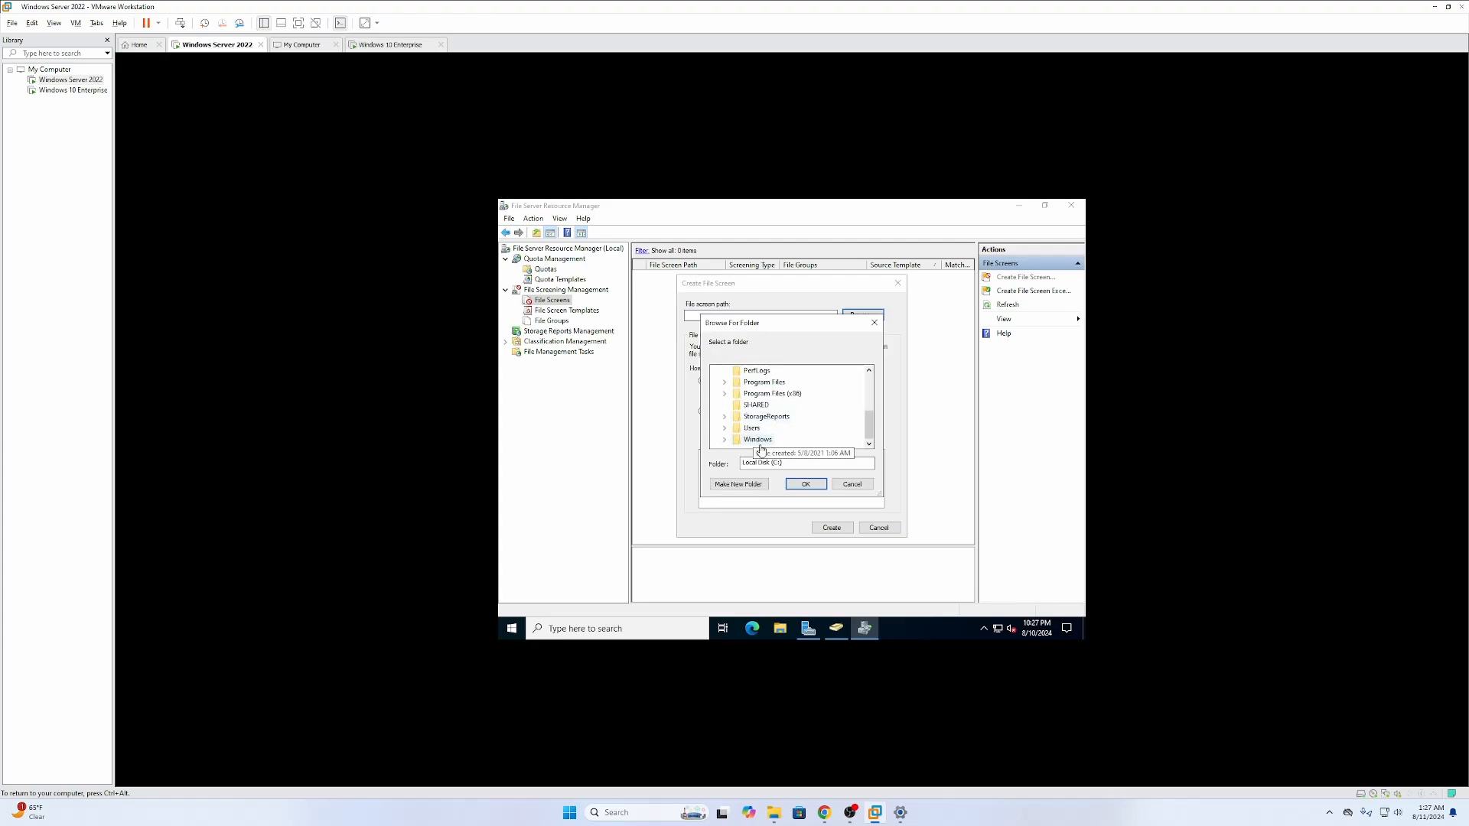
left_click(755, 405)
left_click(797, 486)
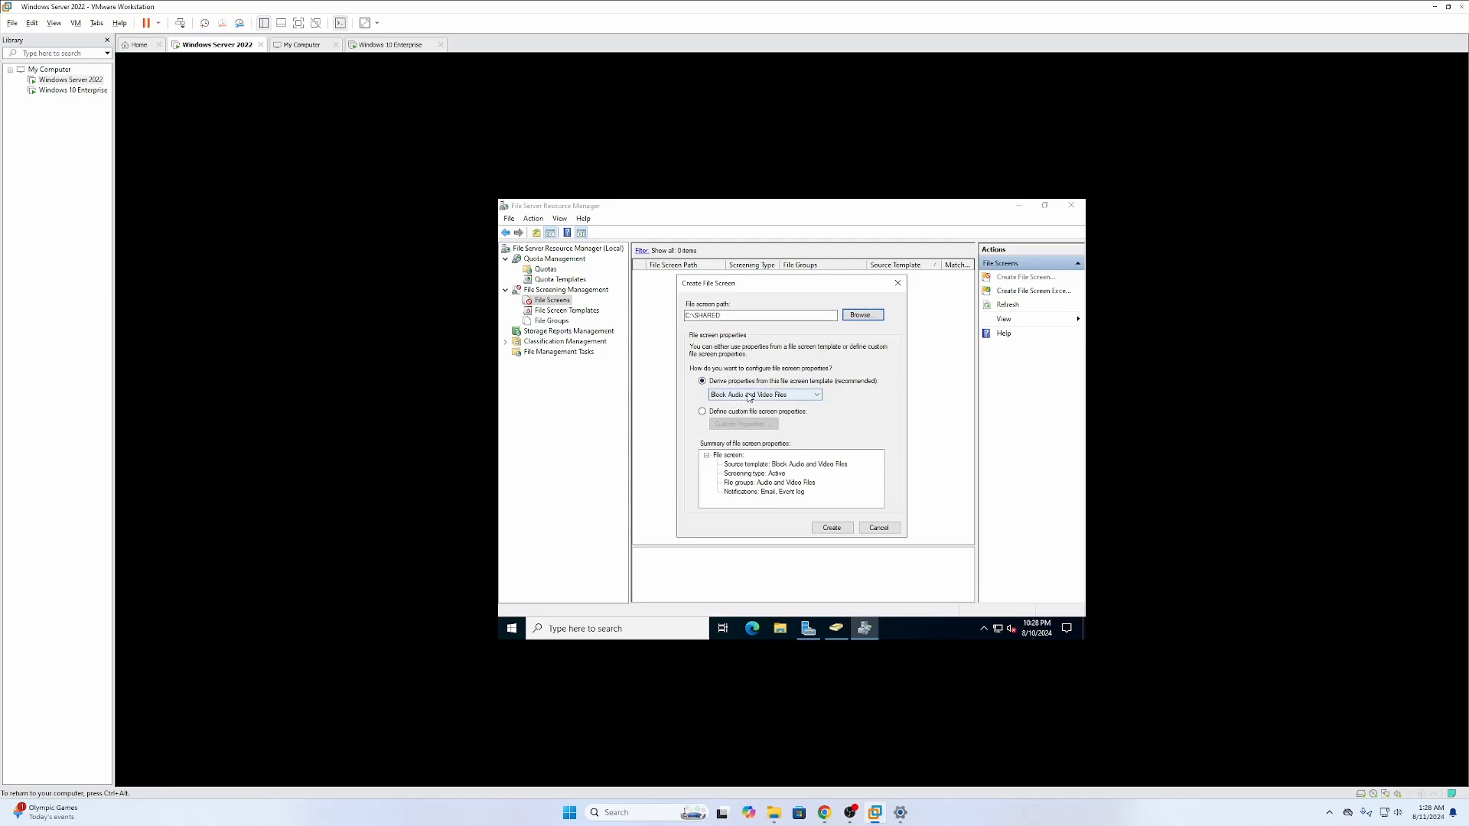
Step: Create the file screen with custom properties actively blocking audio and video, executable and image files, and save them as template Test
left_click(703, 412)
left_click(732, 426)
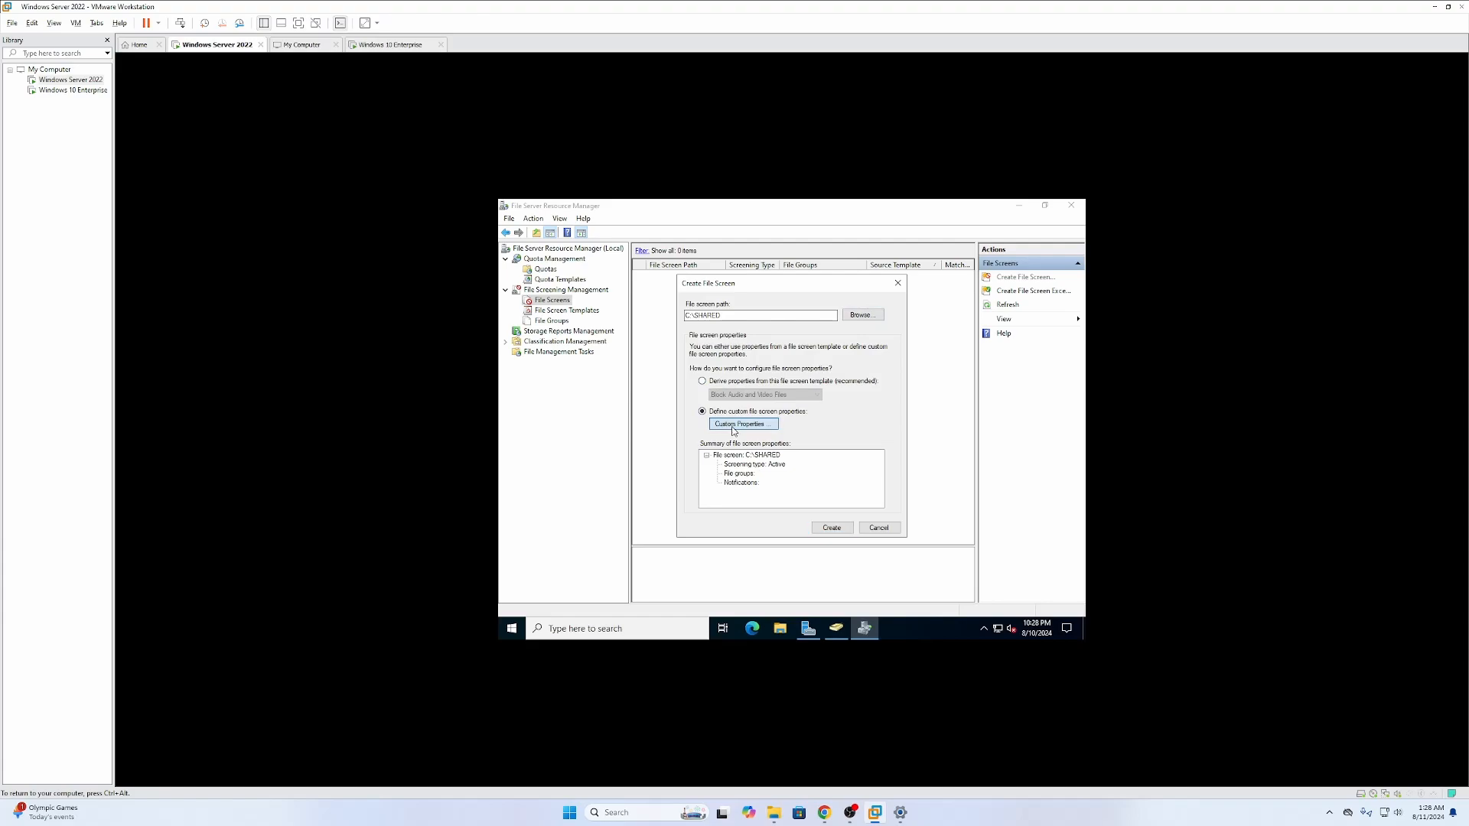
left_click(712, 440)
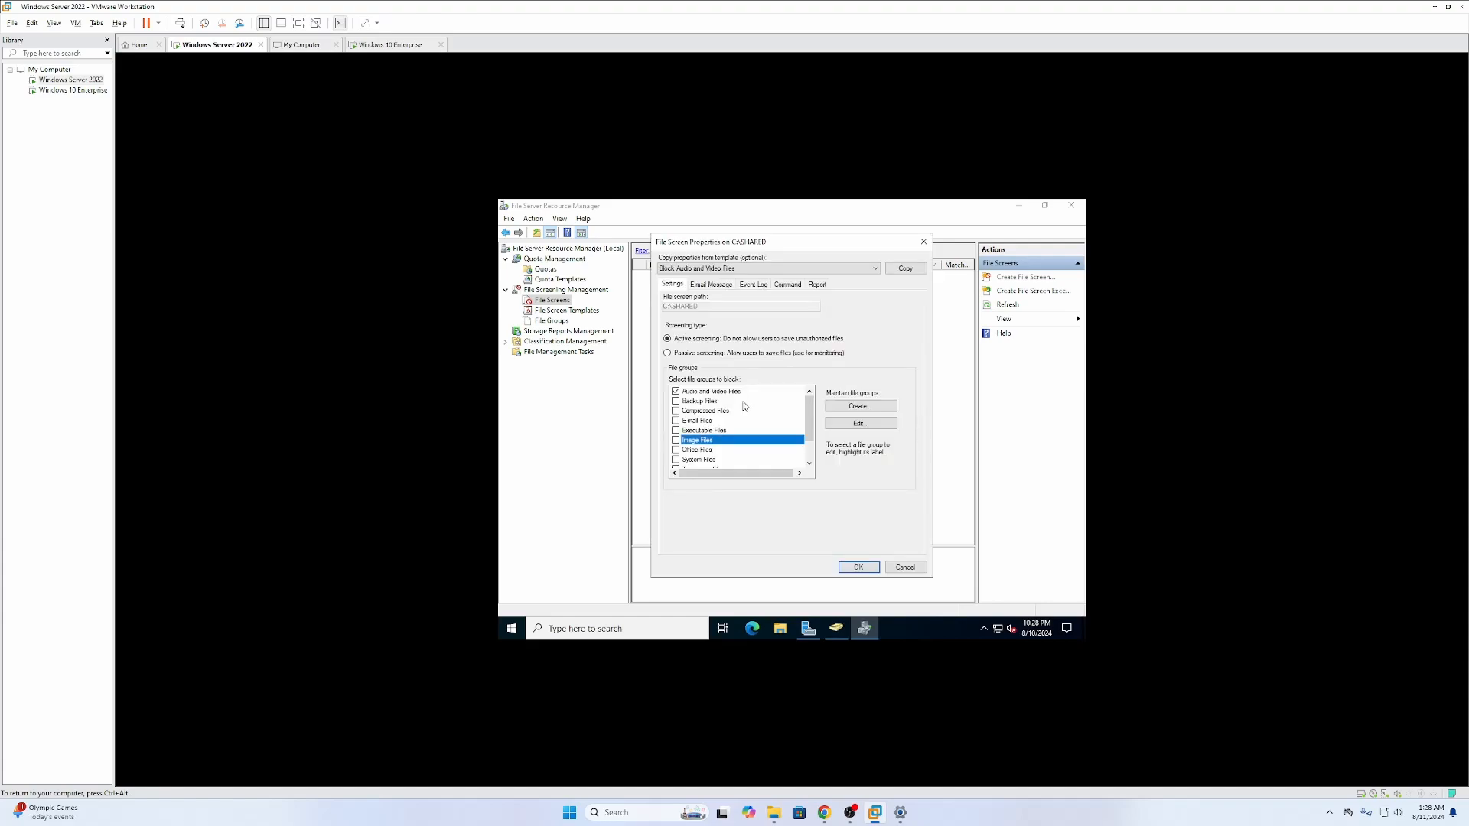
left_click(676, 431)
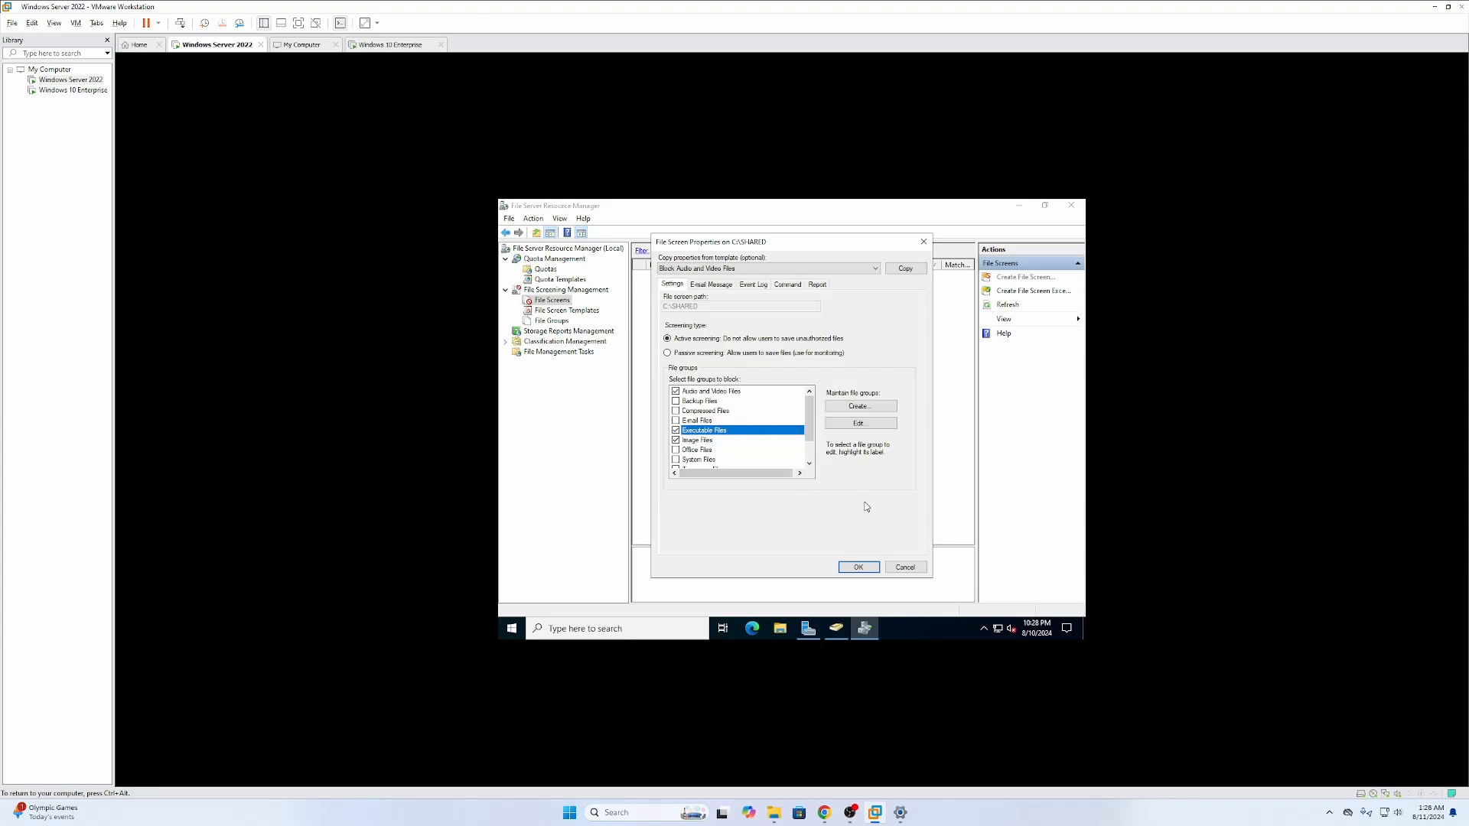
left_click(859, 568)
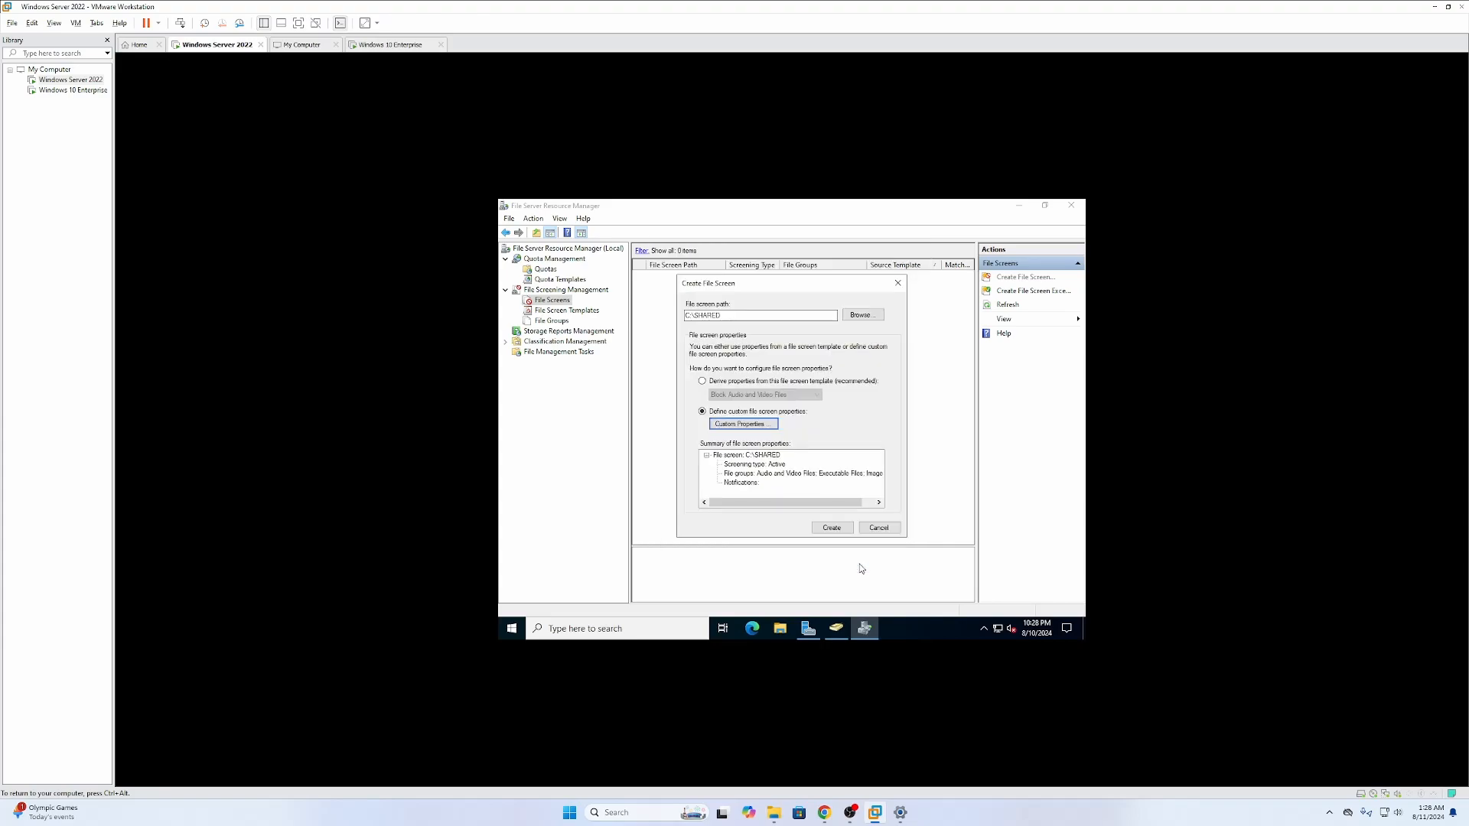
left_click(832, 528)
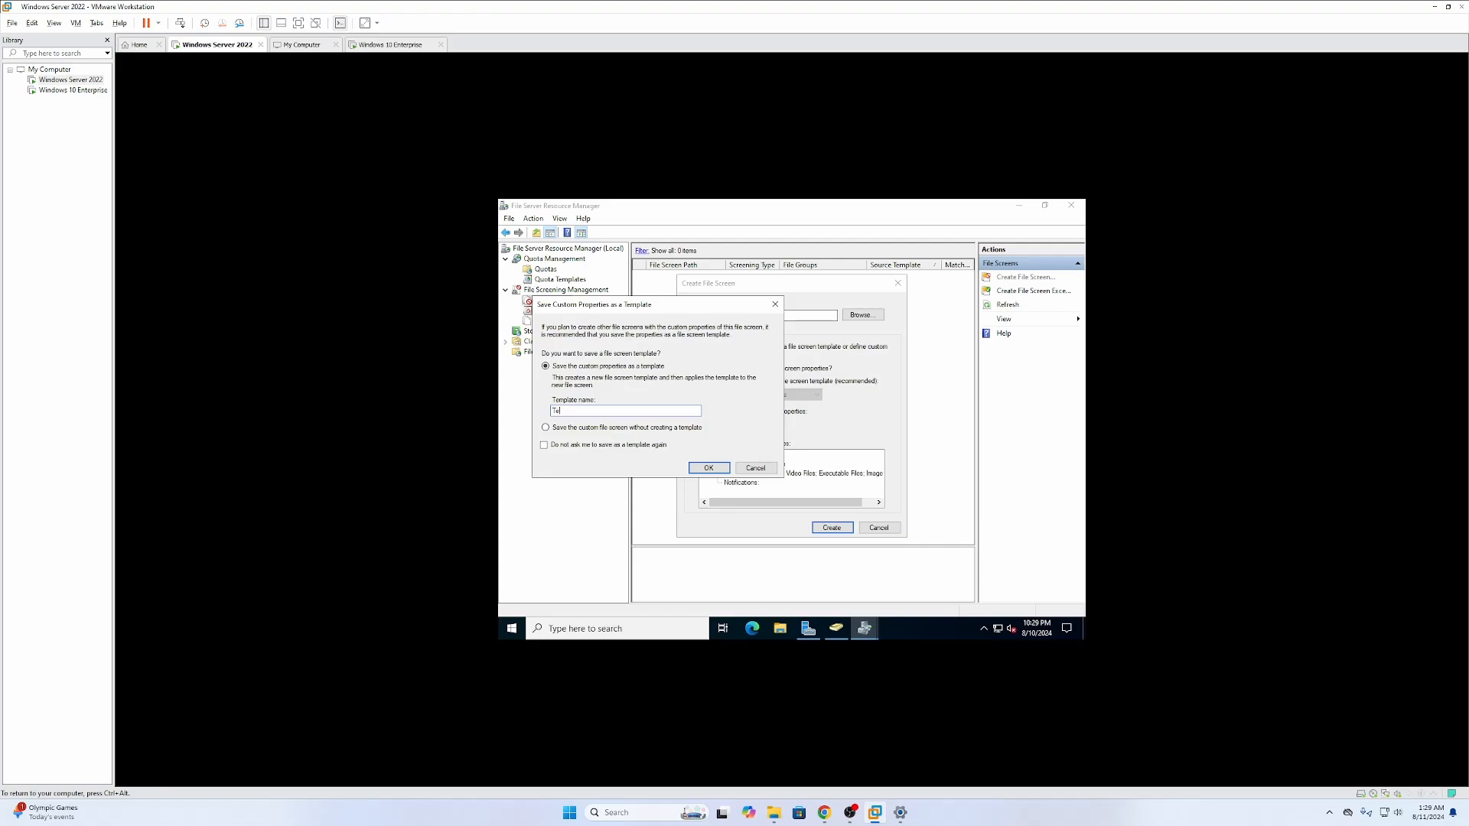
left_click(709, 468)
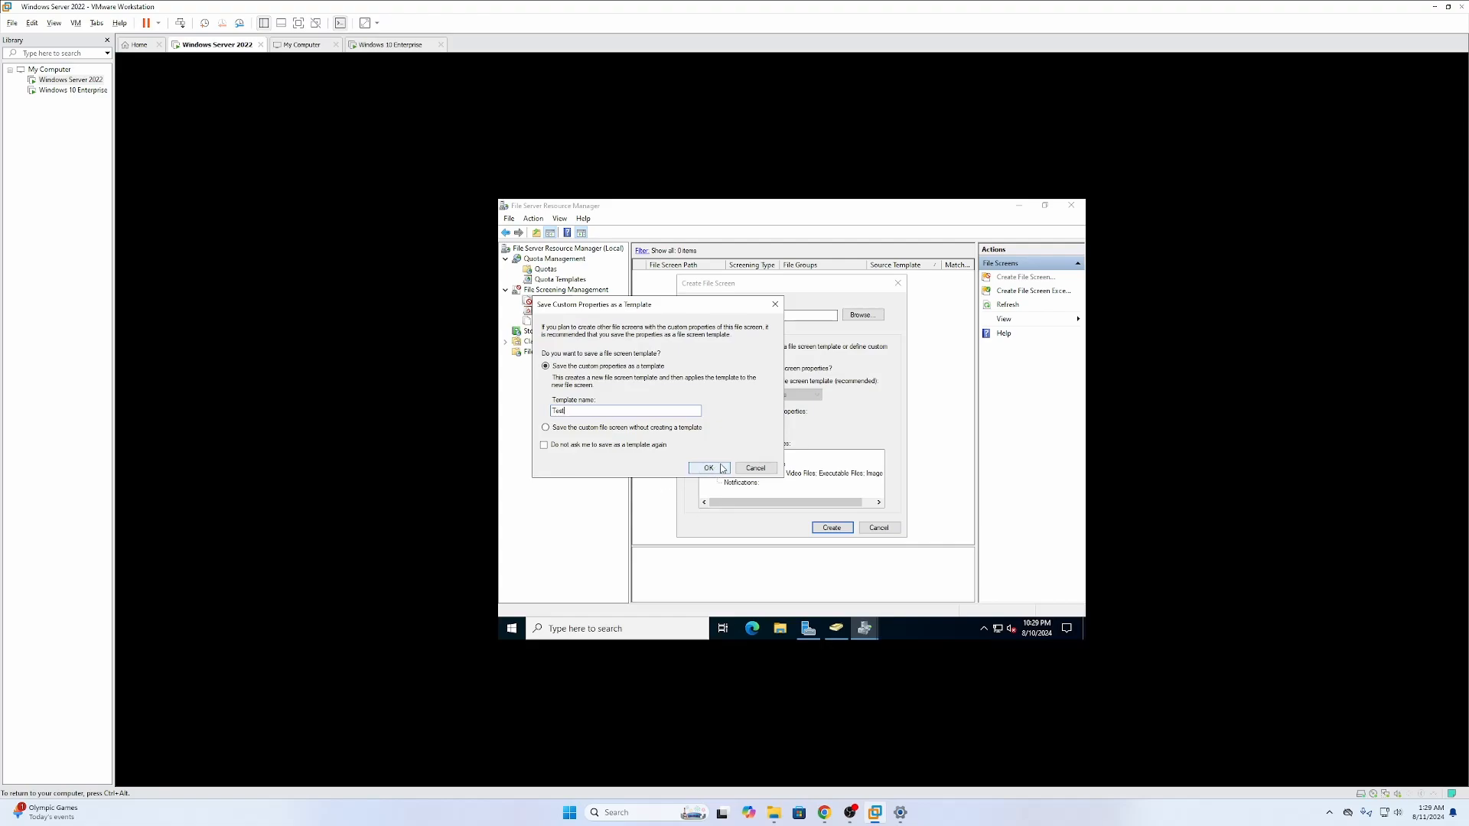